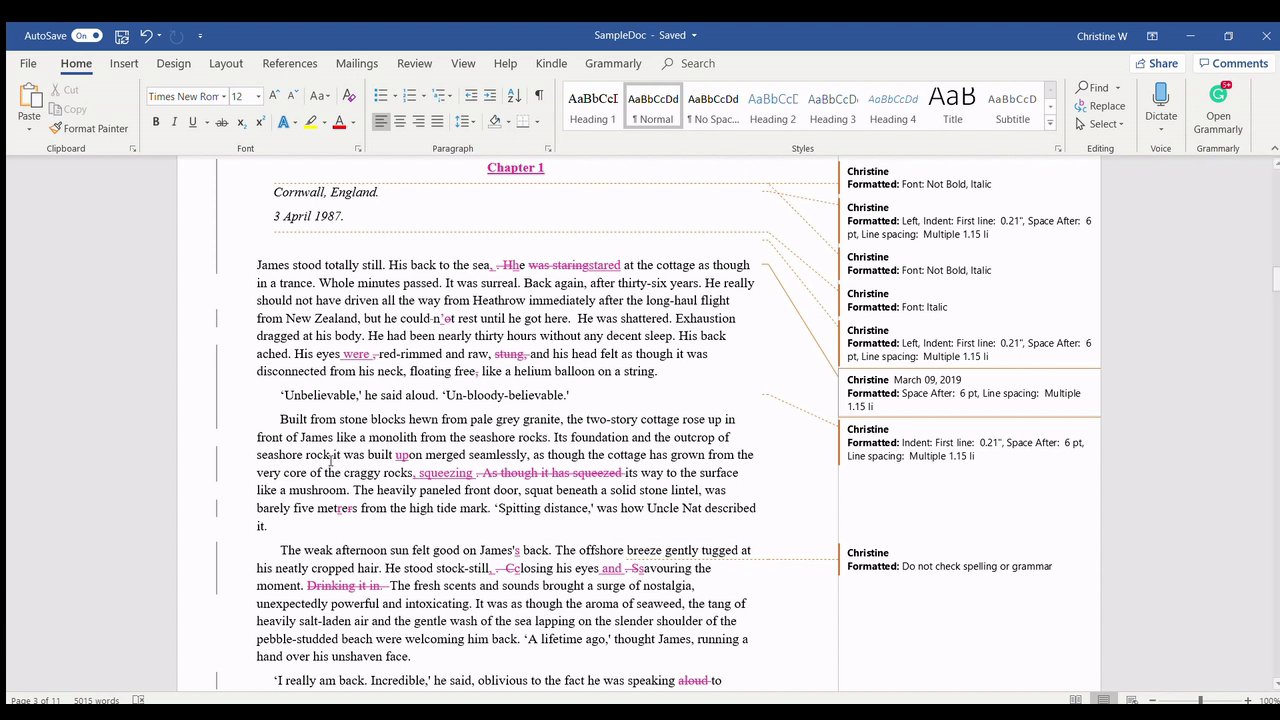
# Step: Switch the display of tracked changes to Simple Markup
pyautogui.click(412, 64)
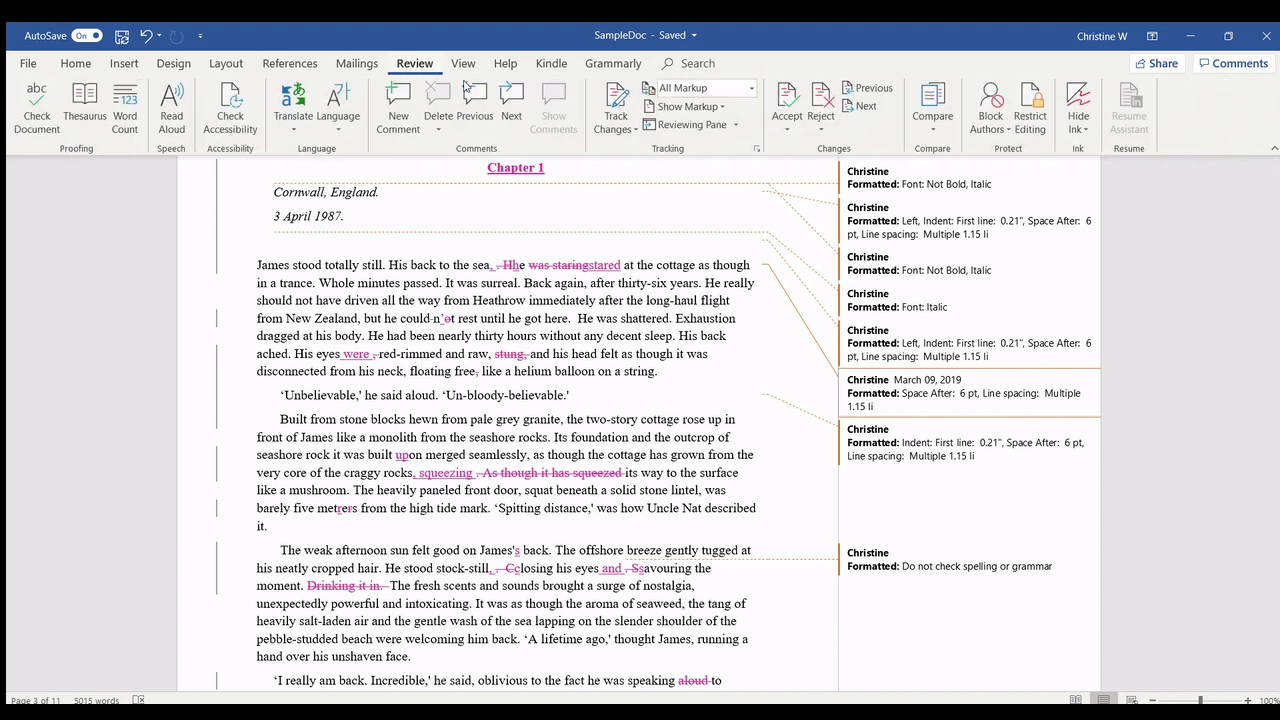
pyautogui.click(716, 106)
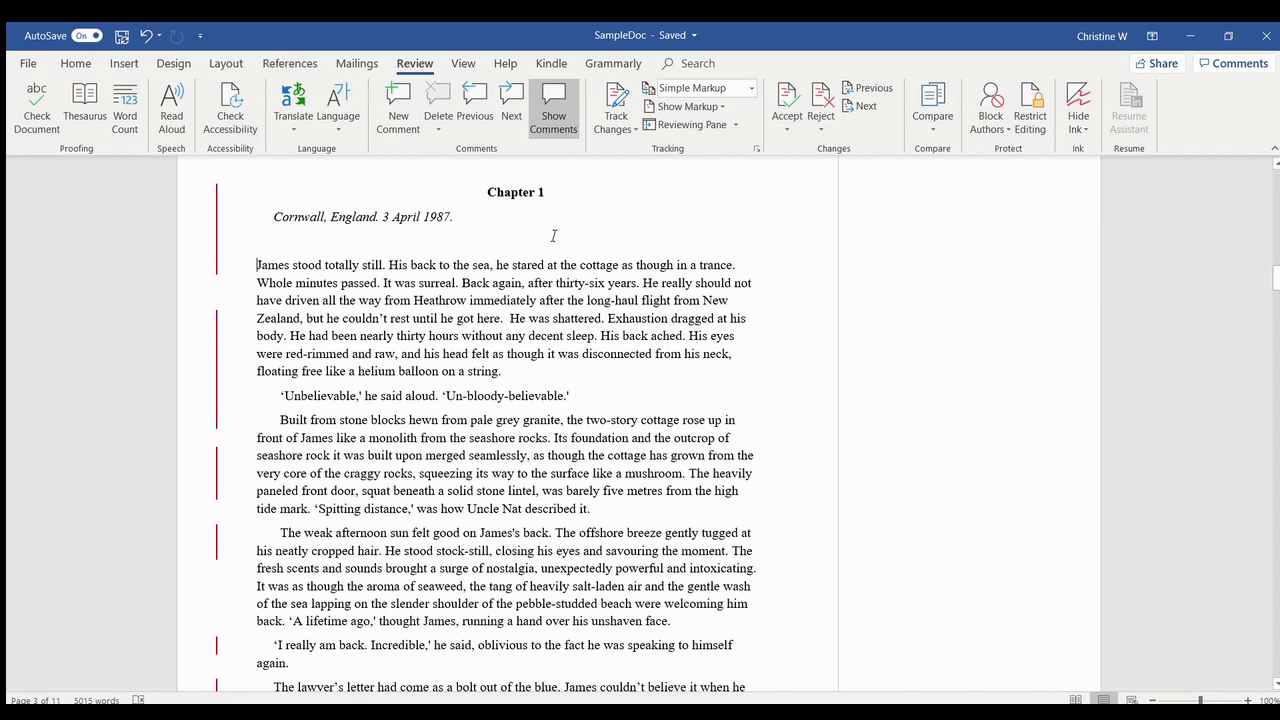
pyautogui.click(75, 60)
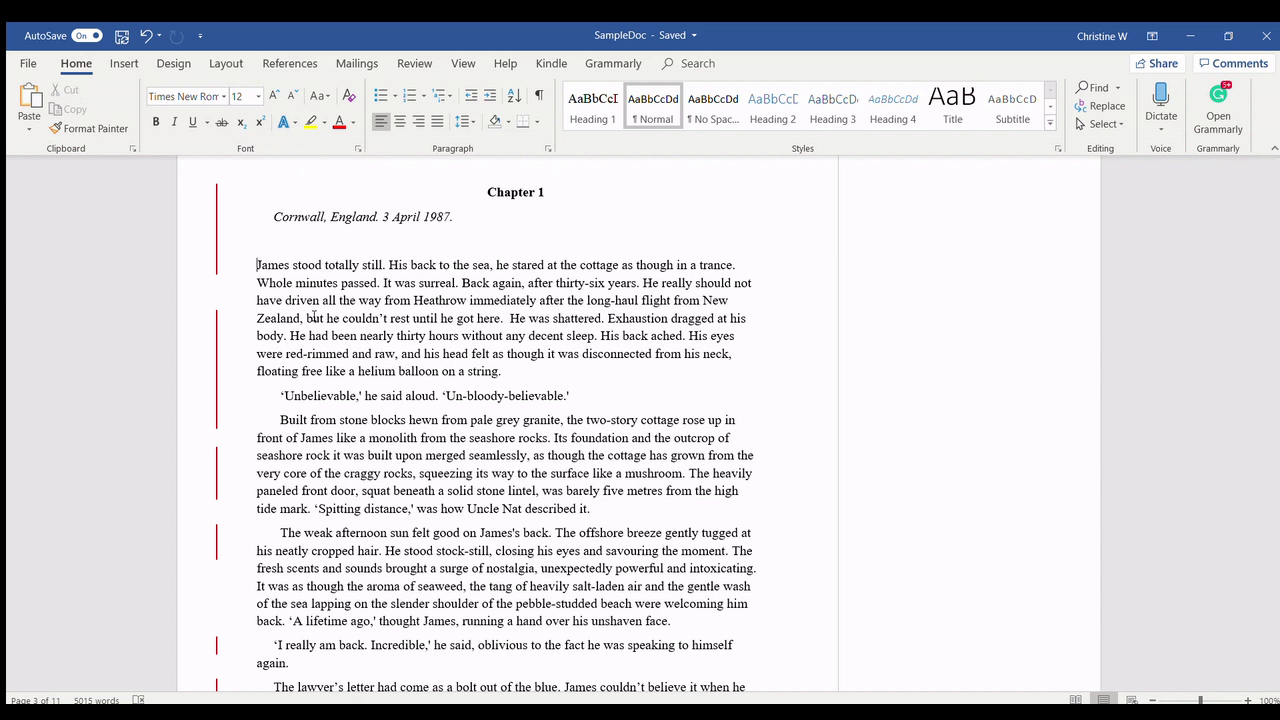
# Step: Show the ruler and give the paragraph beginning "James stood totally still" a first-line indent of about 0.25 inch
pyautogui.click(458, 63)
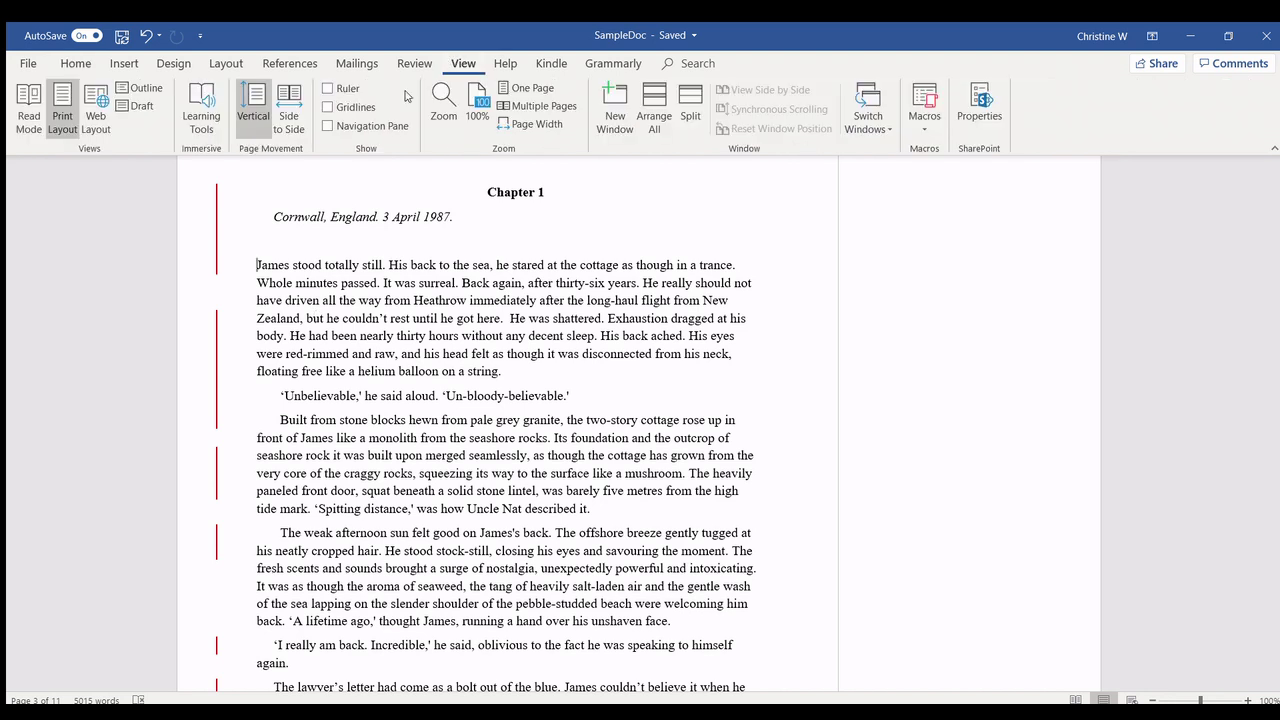
pyautogui.click(324, 88)
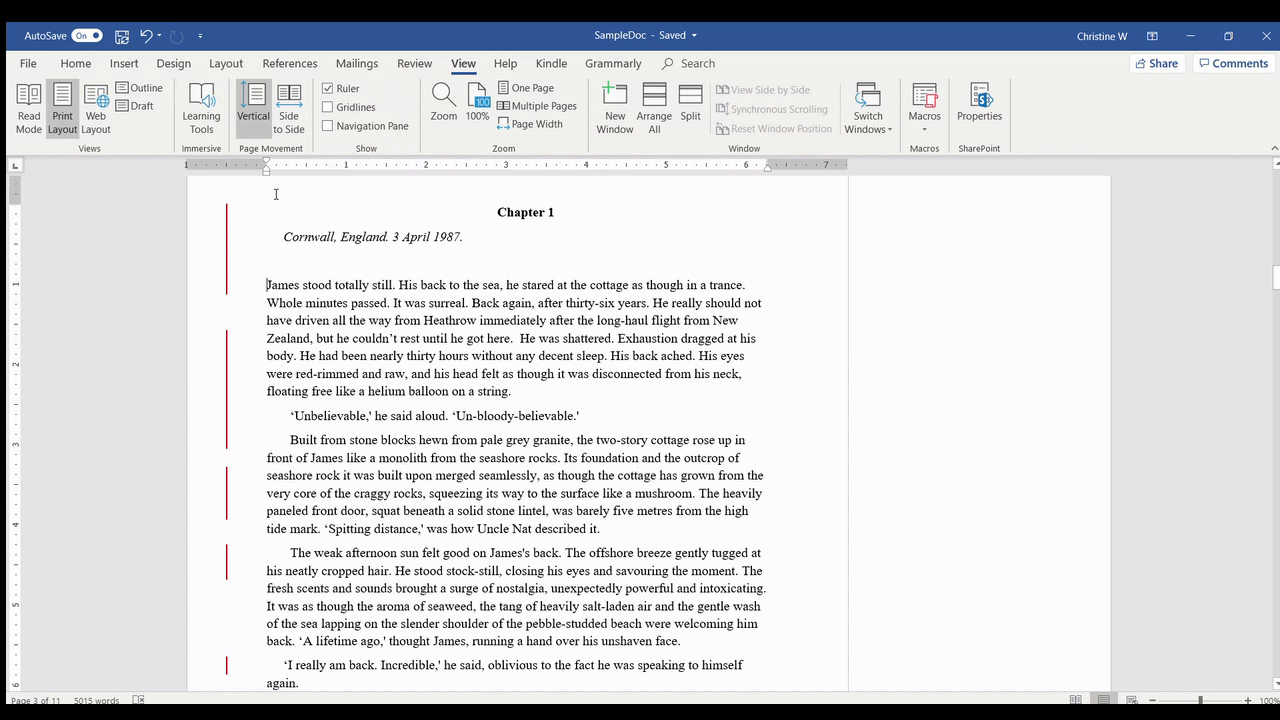
pyautogui.click(286, 285)
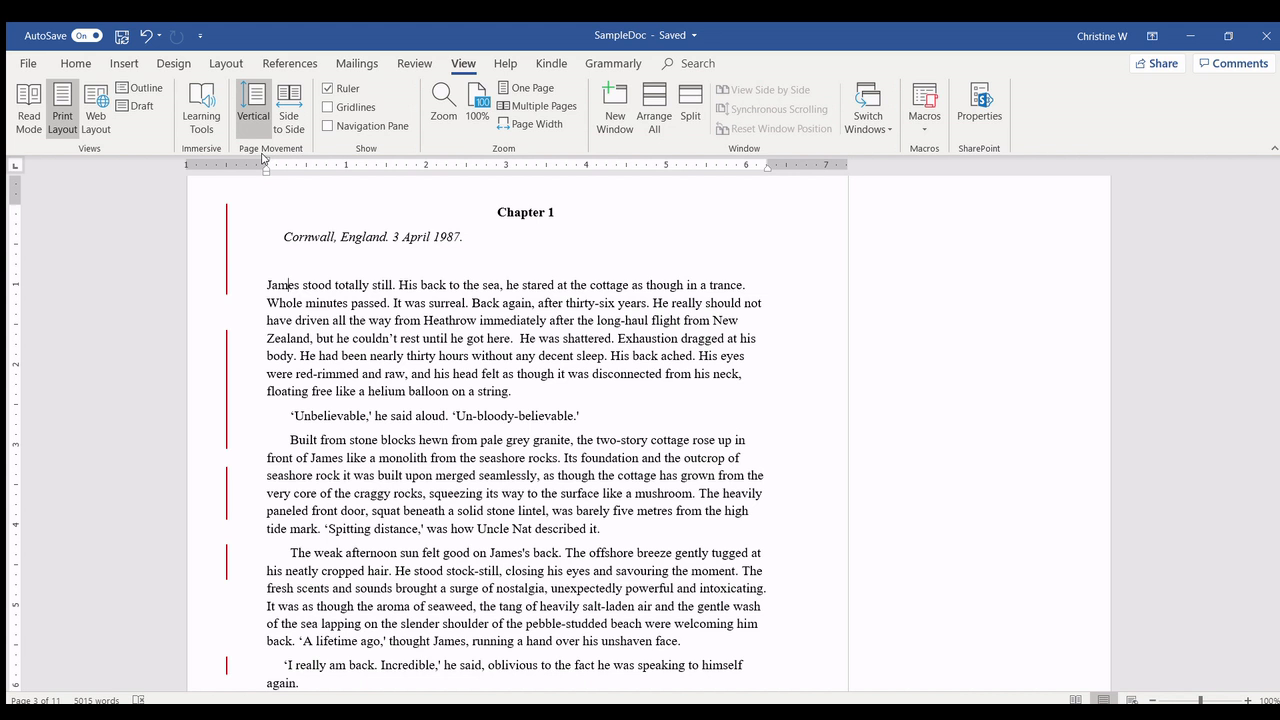
pyautogui.moveTo(266, 164); pyautogui.dragTo(301, 168)
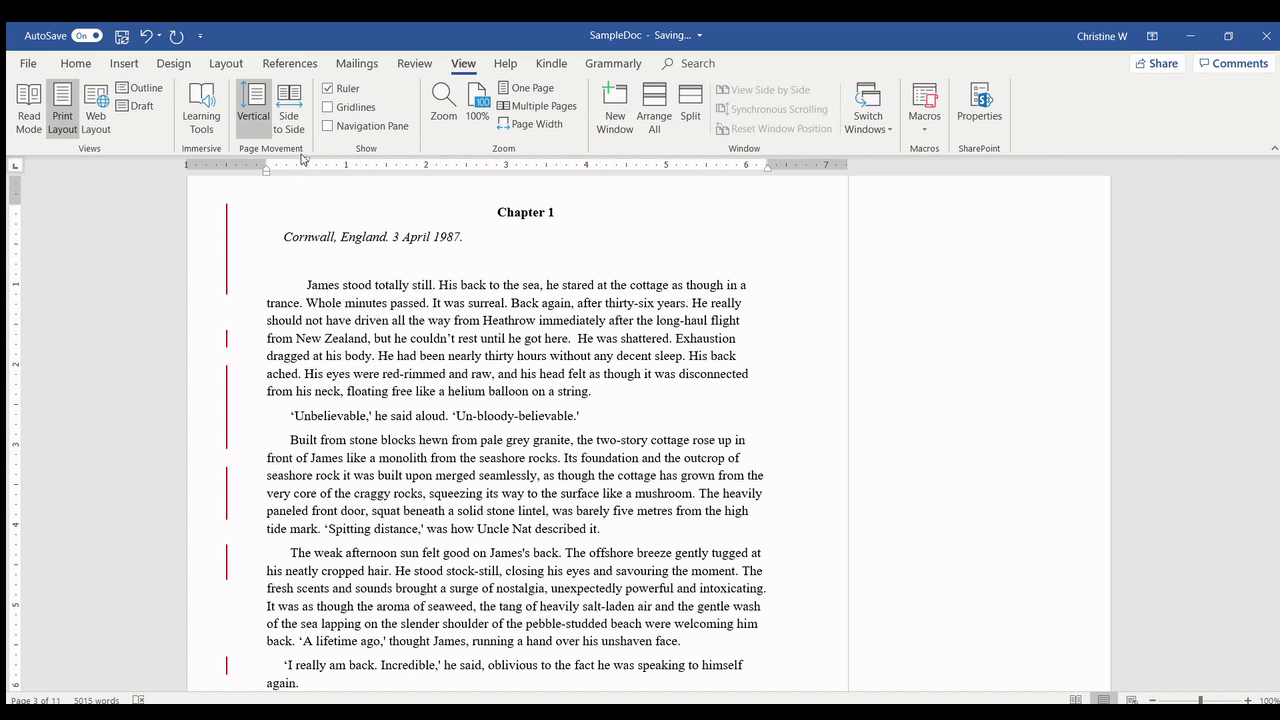
pyautogui.moveTo(302, 158); pyautogui.dragTo(283, 168)
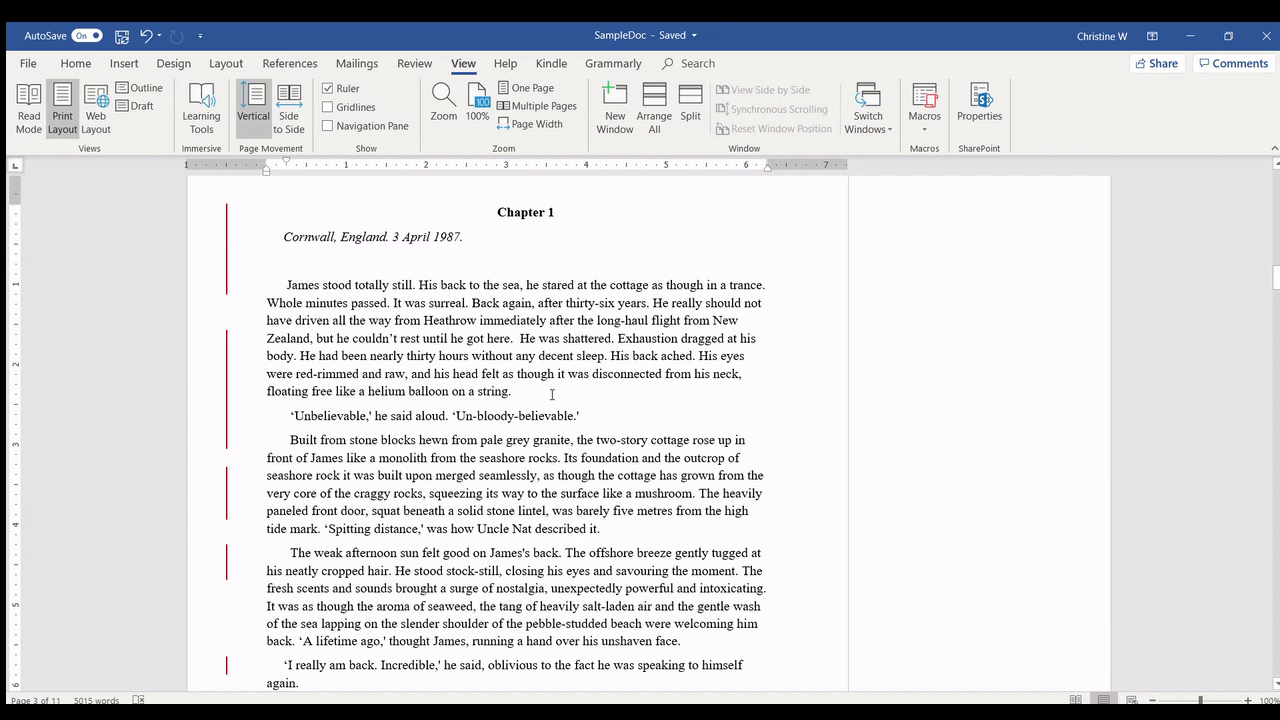
pyautogui.press('Return')
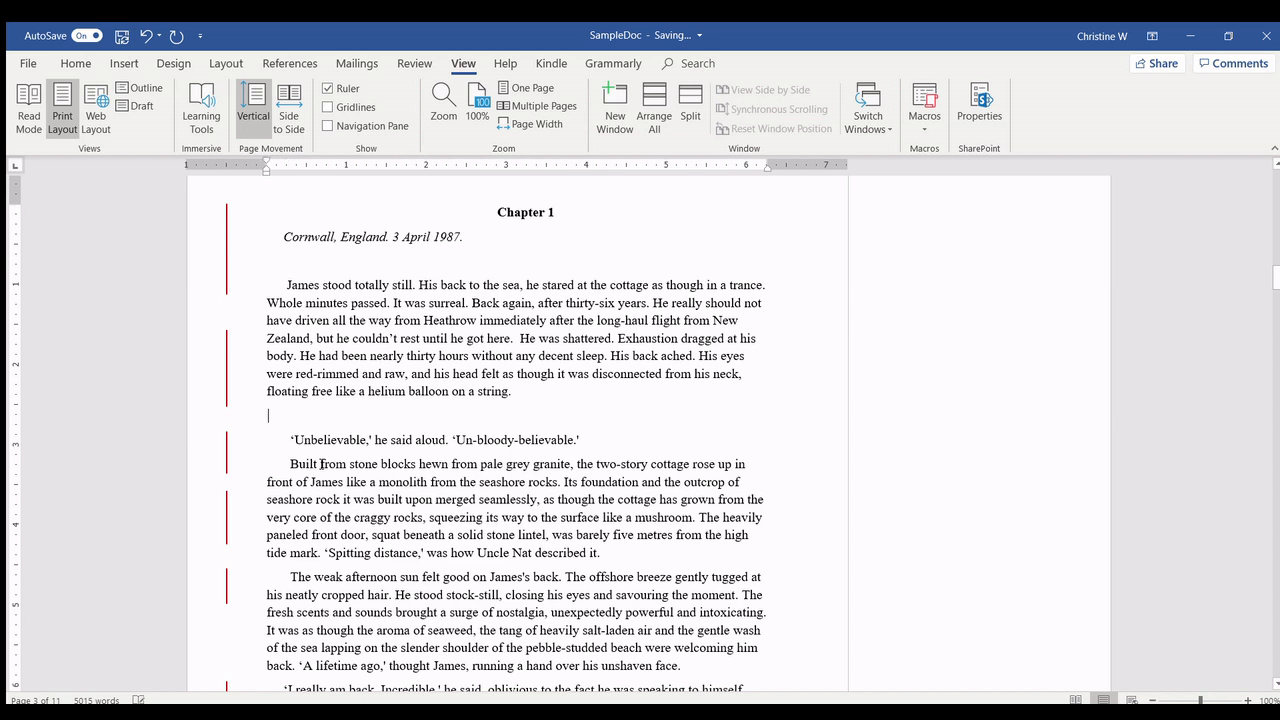
pyautogui.press('BackSpace')
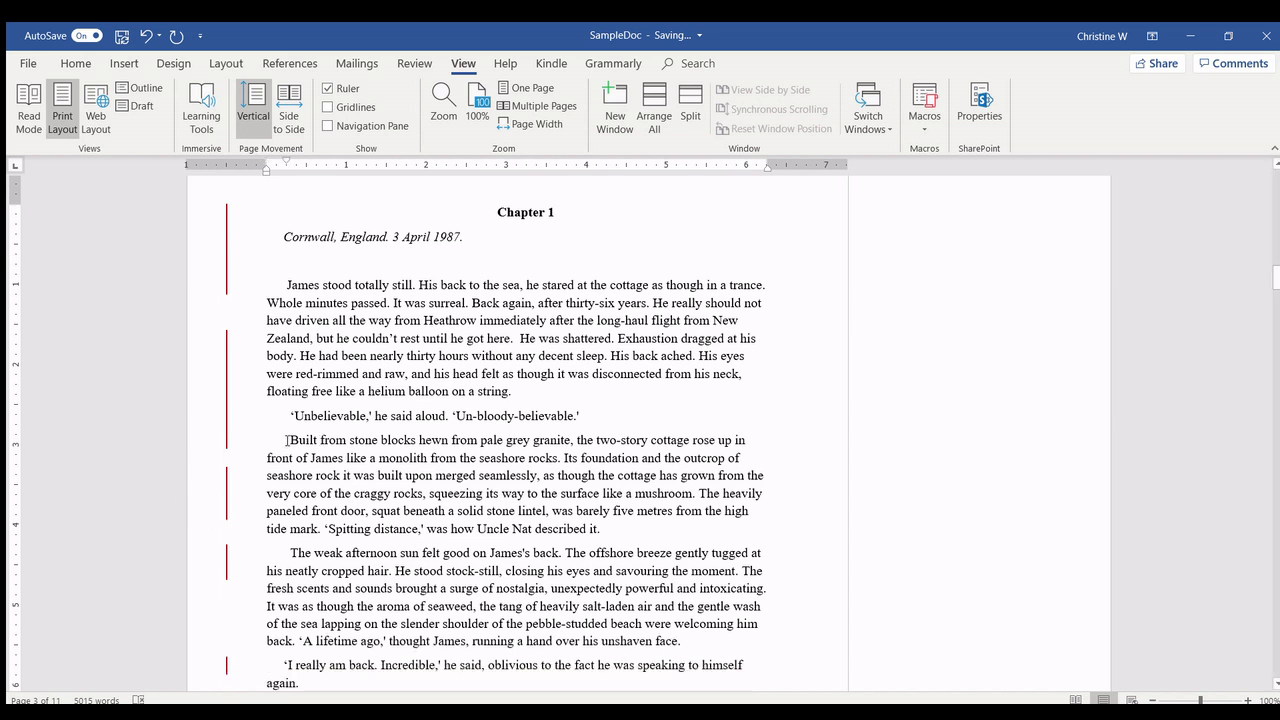
# Step: Indent the whole paragraph beginning "Built from stone blocks" about 0.5 inch as a block and delete its leading space
pyautogui.moveTo(287, 440); pyautogui.dragTo(616, 530)
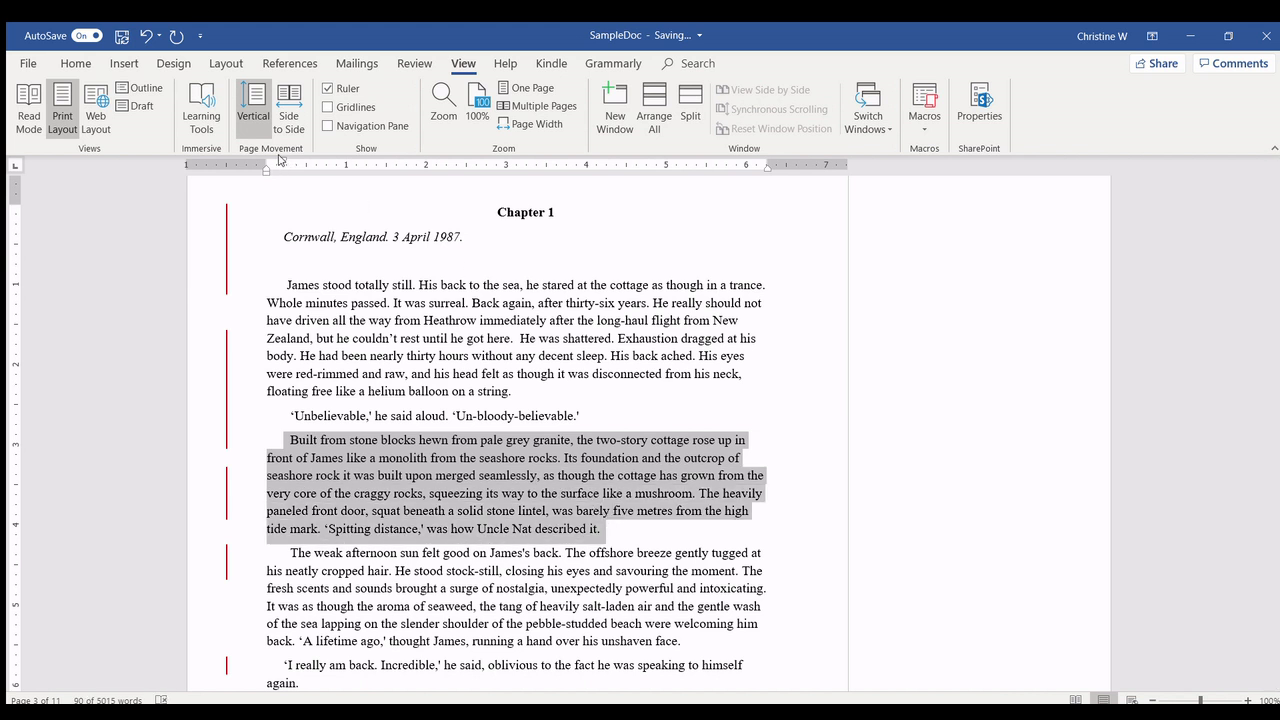
pyautogui.moveTo(281, 162); pyautogui.dragTo(263, 167)
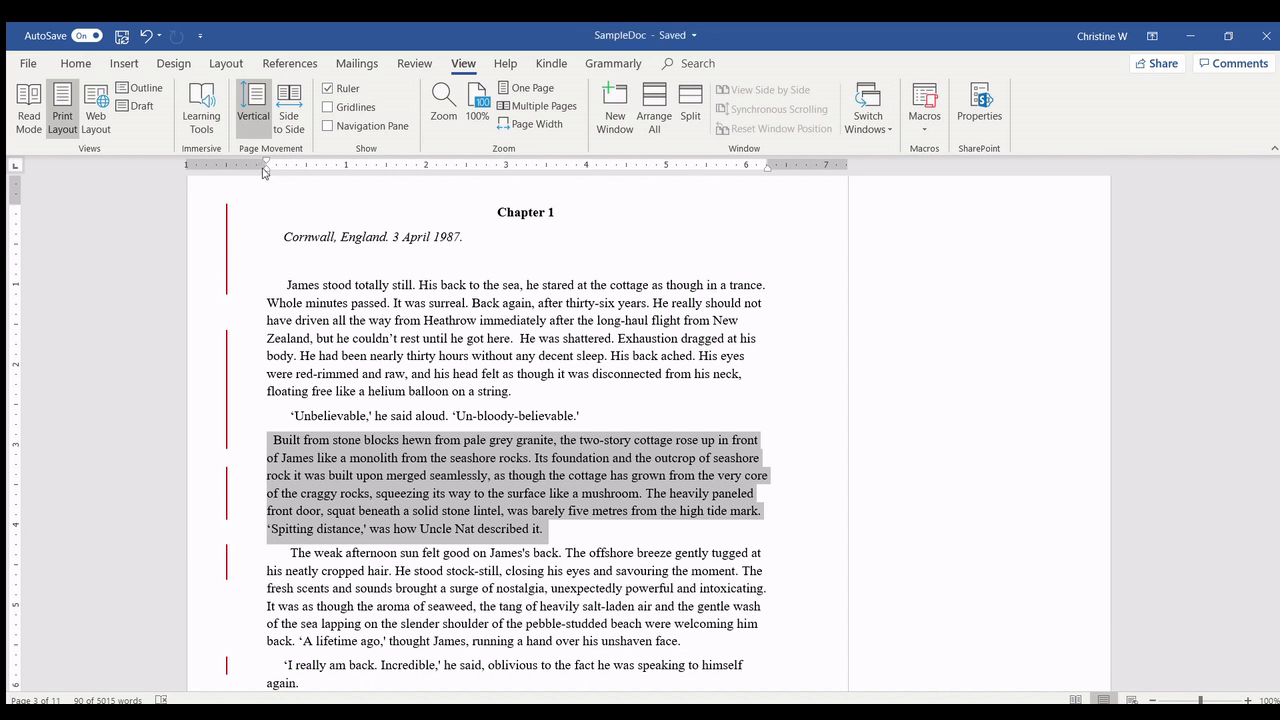
pyautogui.moveTo(260, 172); pyautogui.dragTo(303, 175)
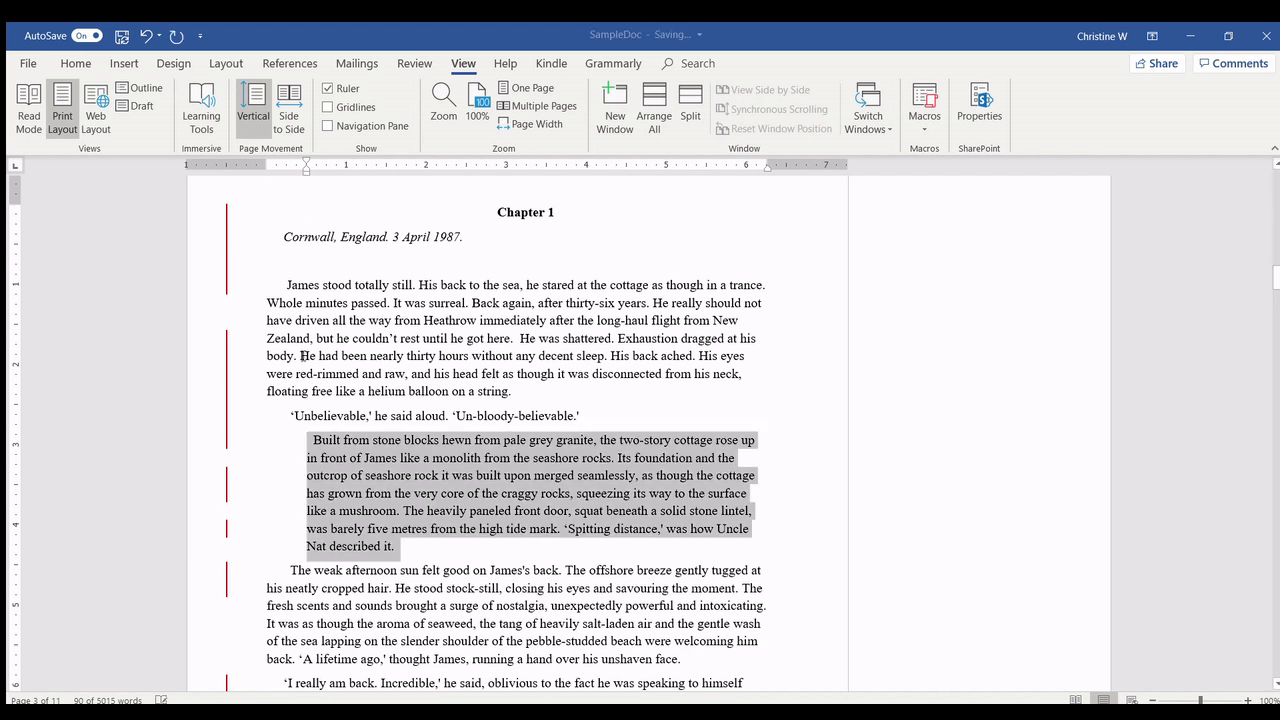
pyautogui.click(296, 437)
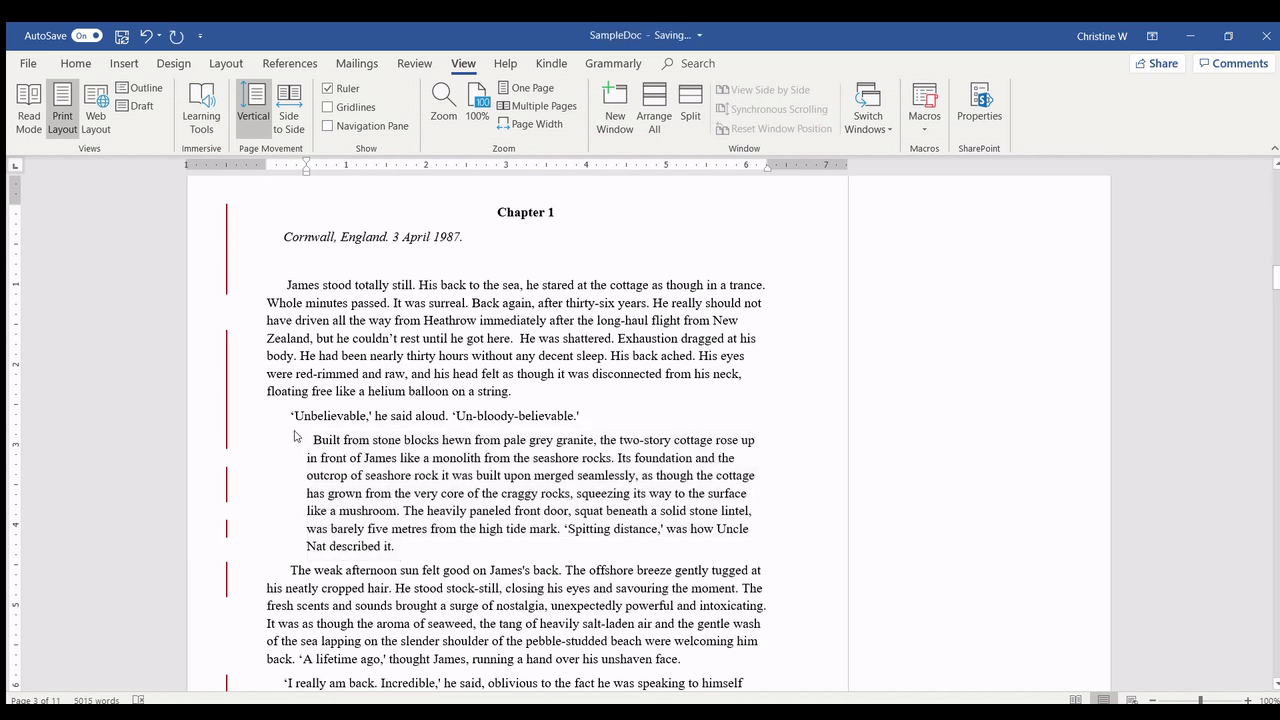
pyautogui.press('Delete')
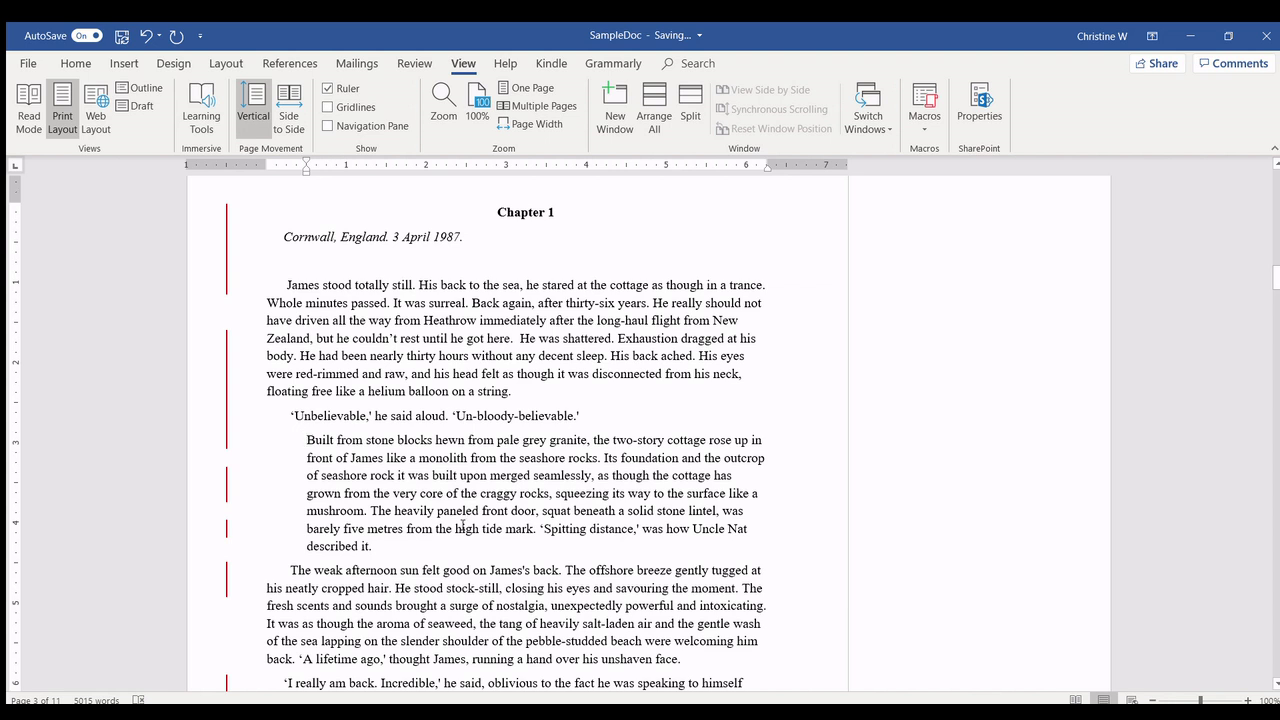
# Step: Give the paragraph beginning "I really am back" a hanging indent of about 0.6 inch, with its first line at the margin
pyautogui.scroll(-3, 462, 524)
pyautogui.scroll(-2, 462, 524)
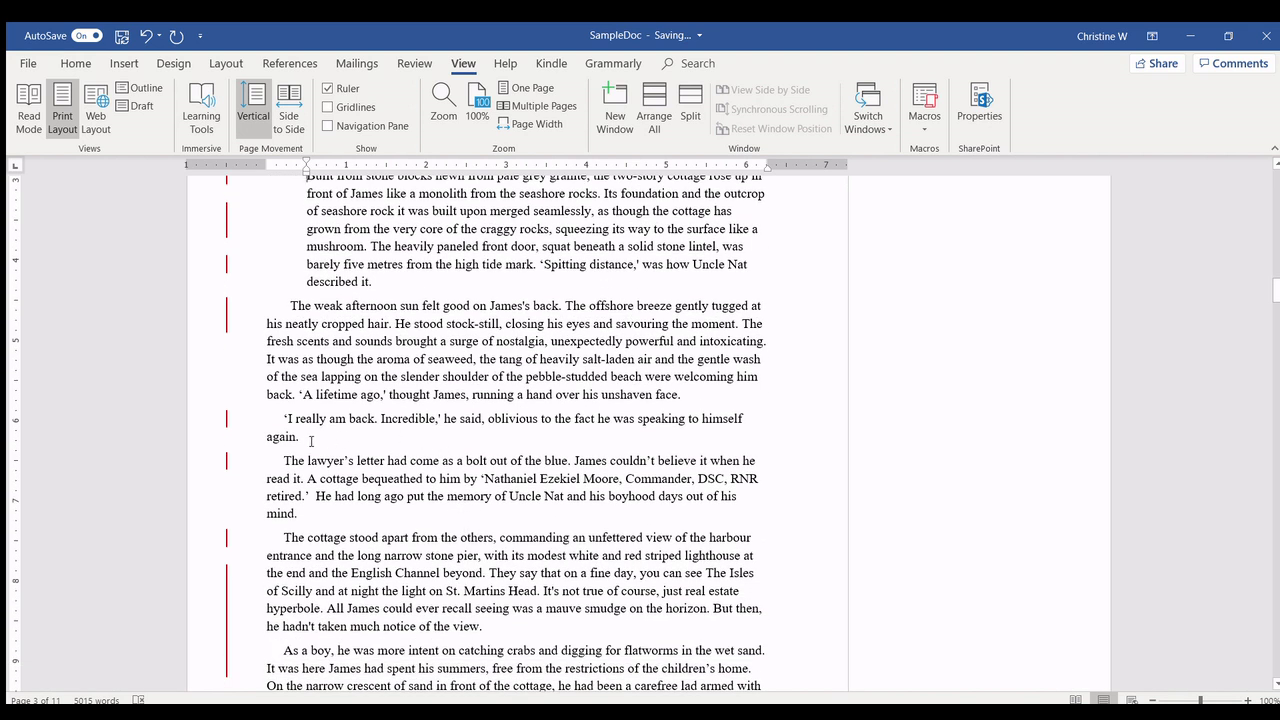
pyautogui.moveTo(278, 419); pyautogui.dragTo(316, 437)
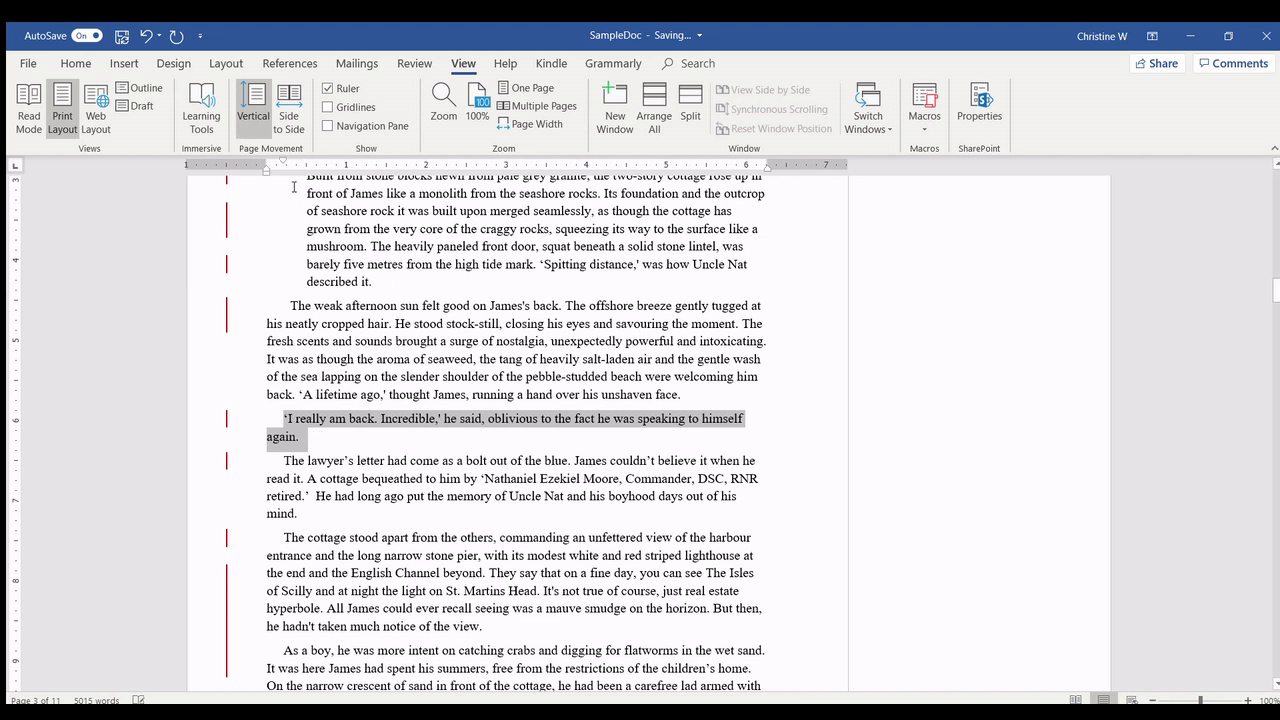
pyautogui.moveTo(281, 164); pyautogui.dragTo(265, 165)
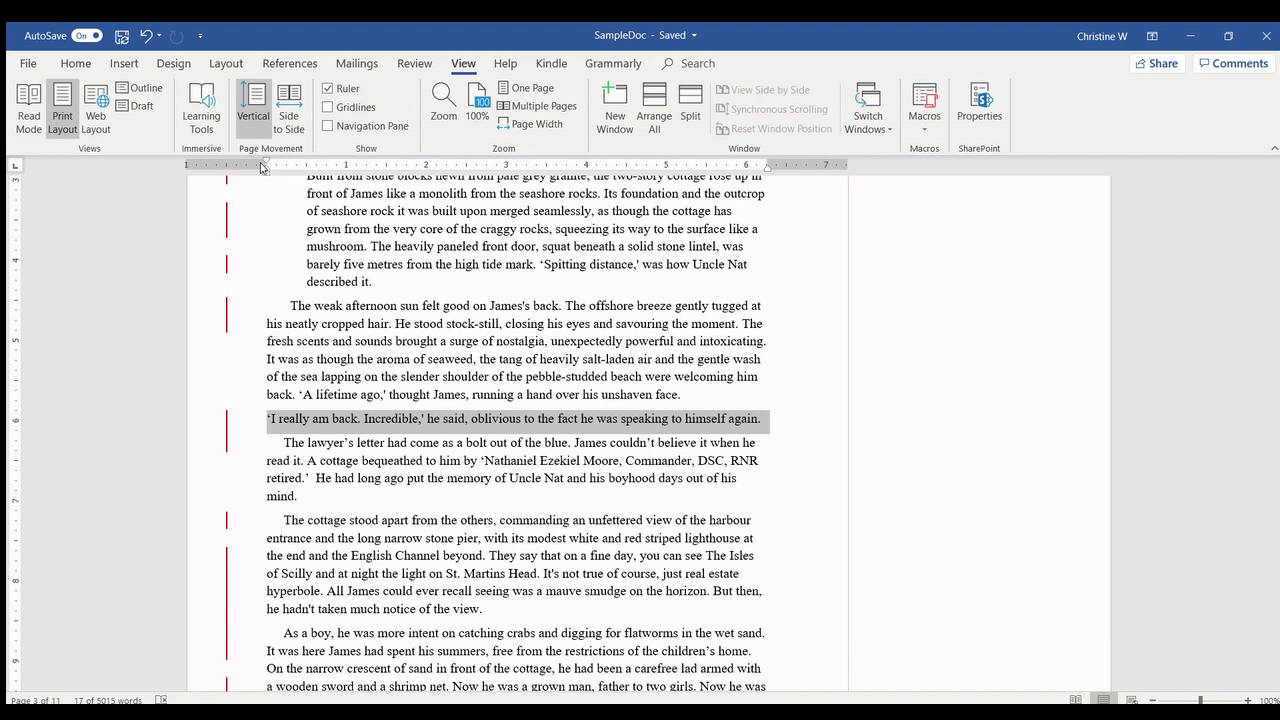
pyautogui.click(262, 167)
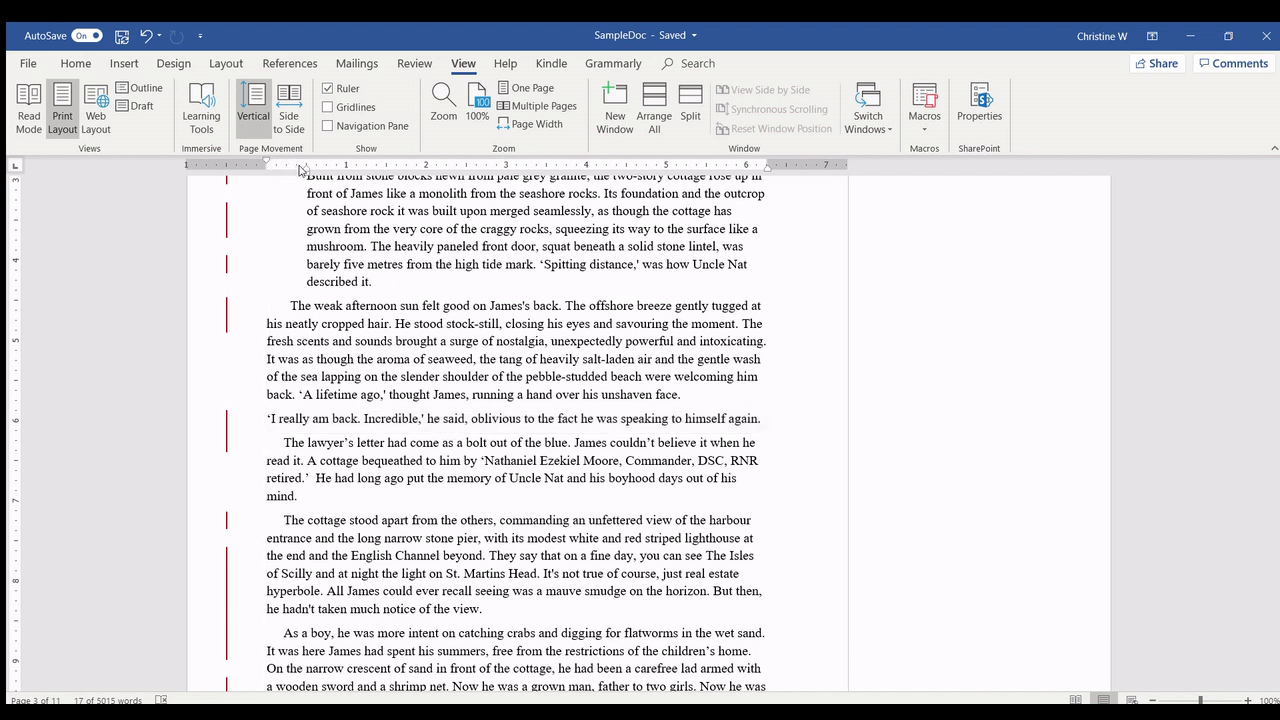
pyautogui.hotkey('ctrl', 'shift', 'Down')
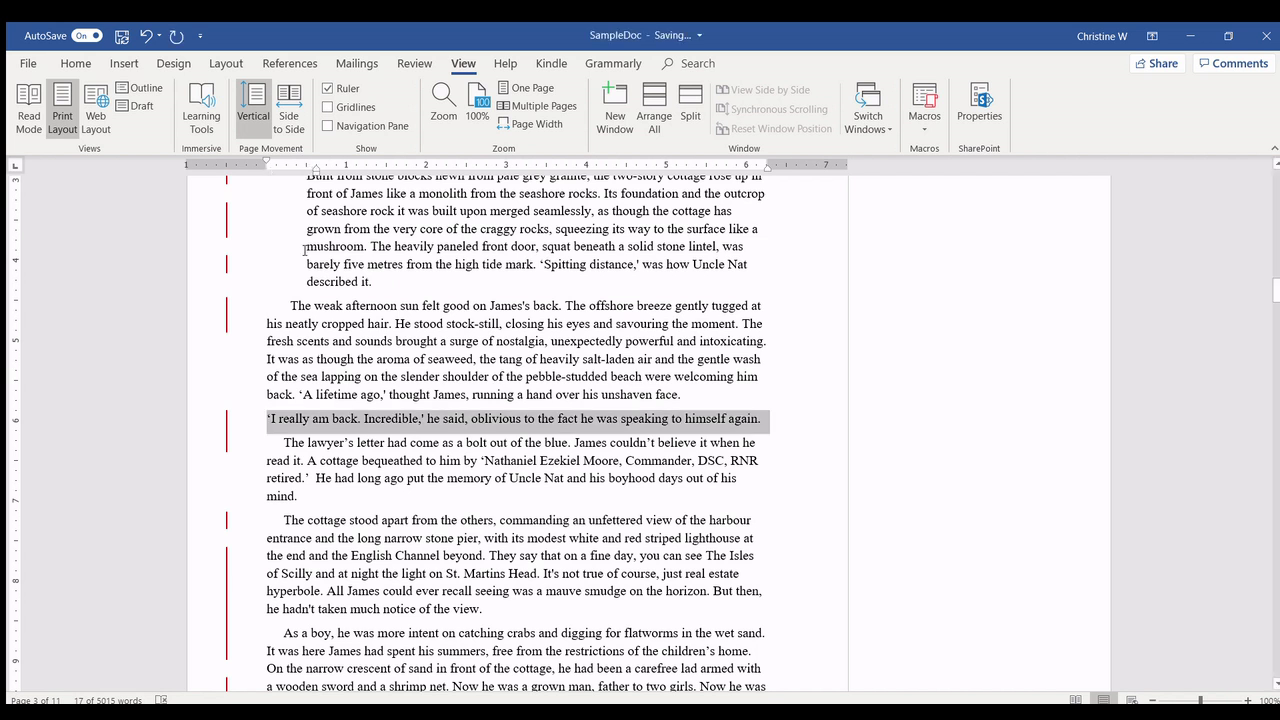
# Step: Try a hanging indent of about 0.5 inch on the paragraph beginning "The lawyer's letter" and undo the hanging indent
pyautogui.click(321, 449)
pyautogui.moveTo(277, 446); pyautogui.dragTo(322, 496)
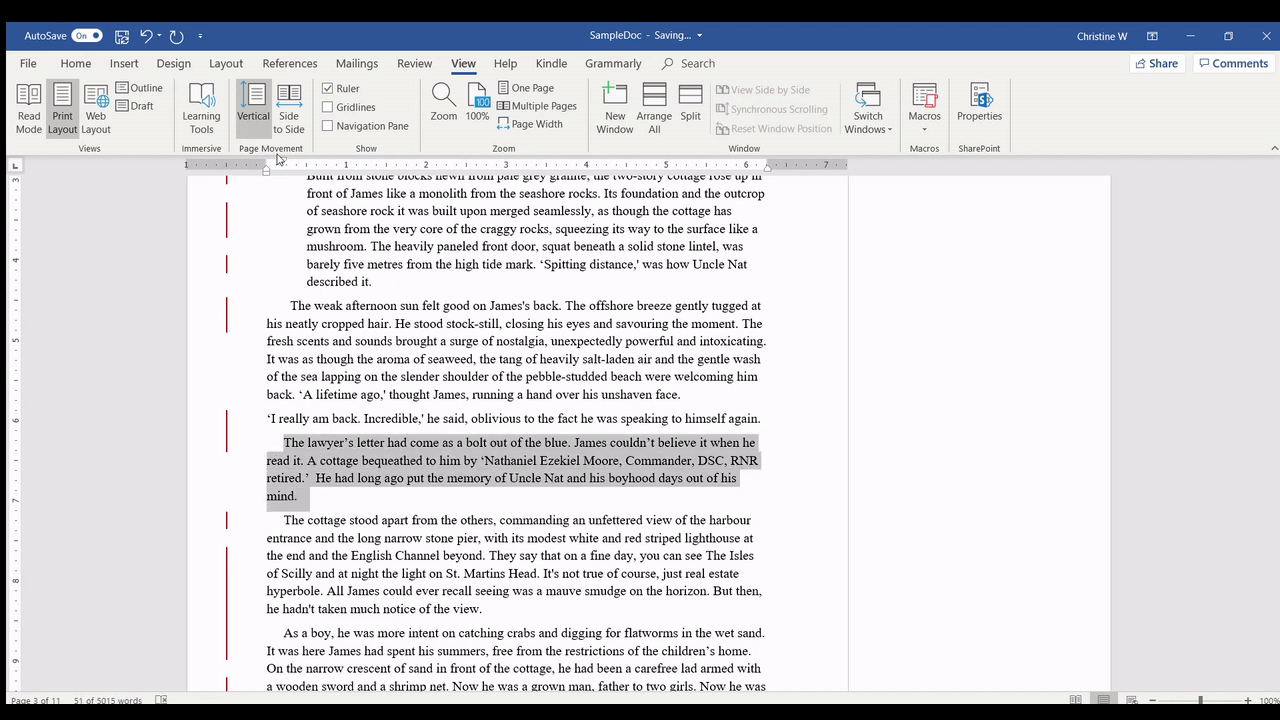
pyautogui.moveTo(281, 160)
pyautogui.mouseDown()
pyautogui.moveTo(262, 166)
pyautogui.moveTo(305, 166)
pyautogui.mouseUp()
pyautogui.click(418, 484)
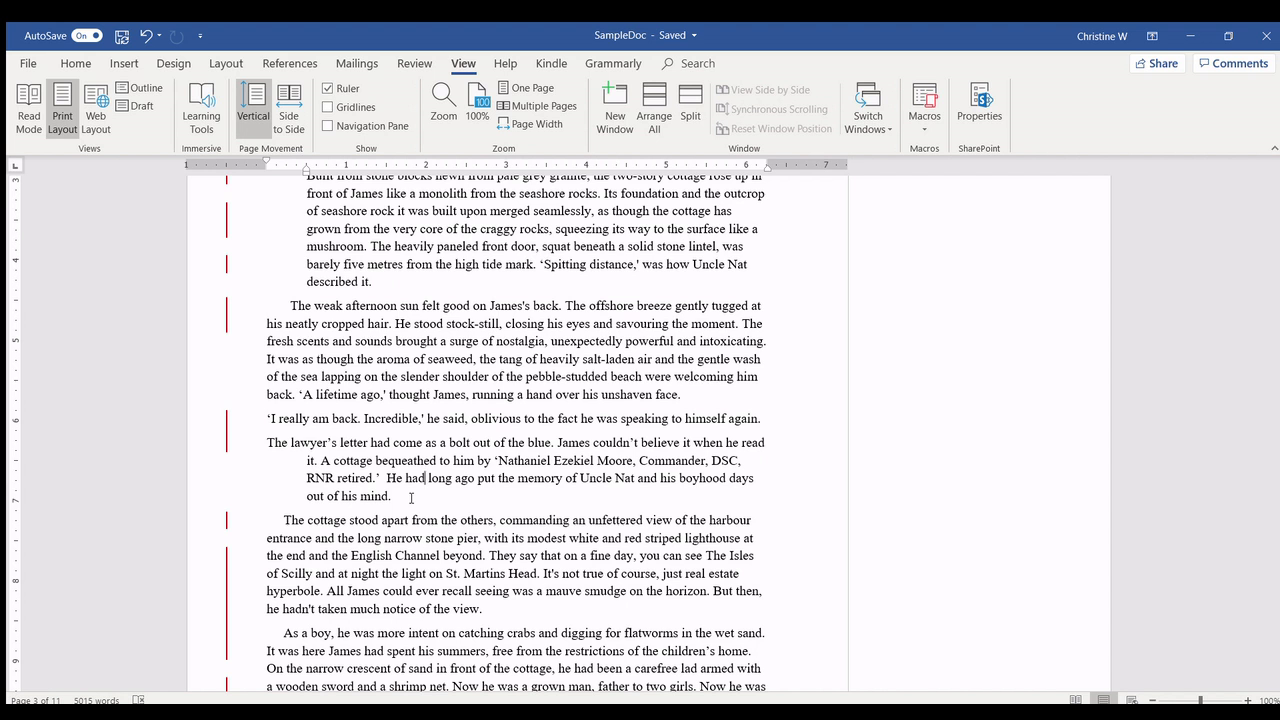
pyautogui.hotkey('ctrl', 'z')
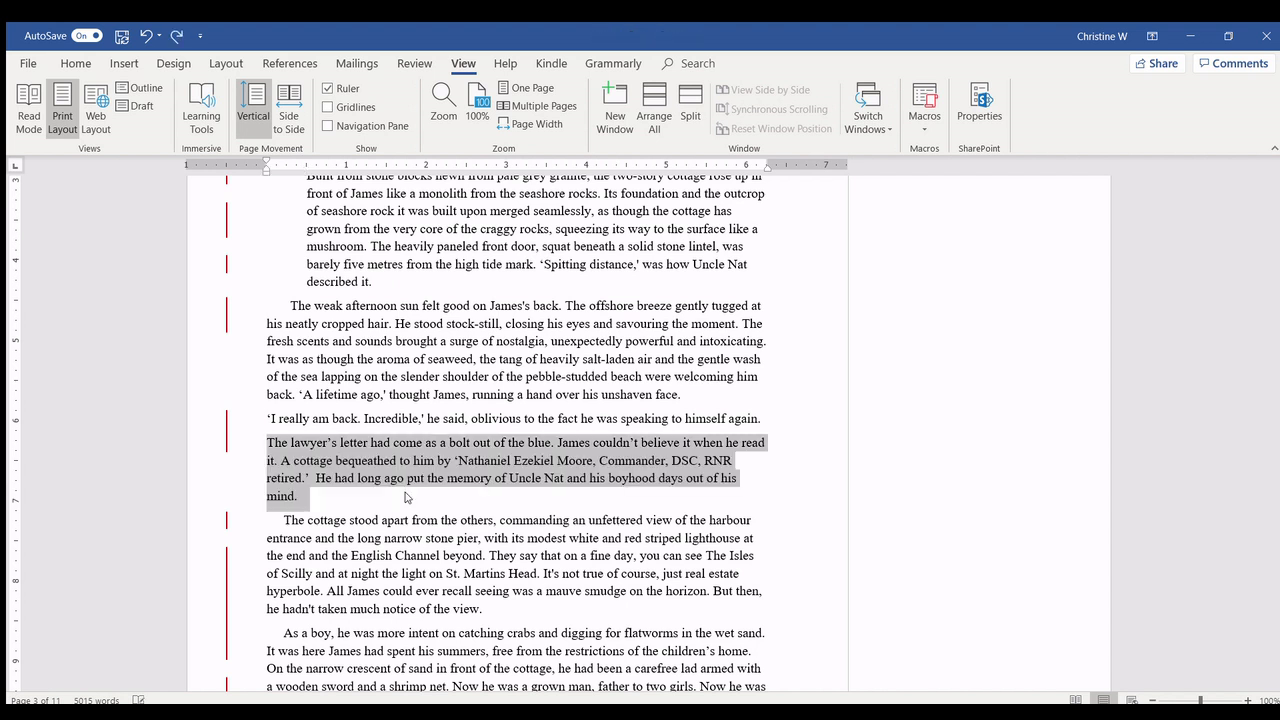
# Step: Set the first-line indent of the paragraph beginning "The lawyer's letter" to about 0.25 inch
pyautogui.click(76, 66)
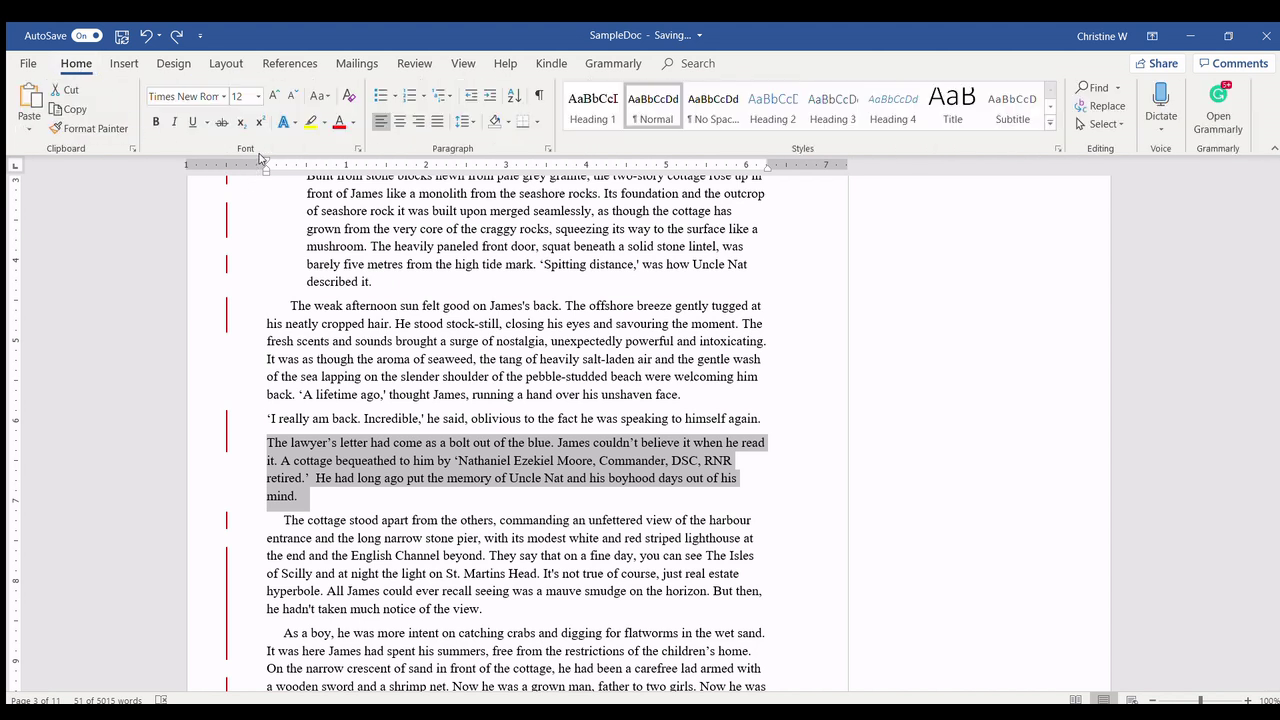
pyautogui.moveTo(266, 164); pyautogui.dragTo(285, 168)
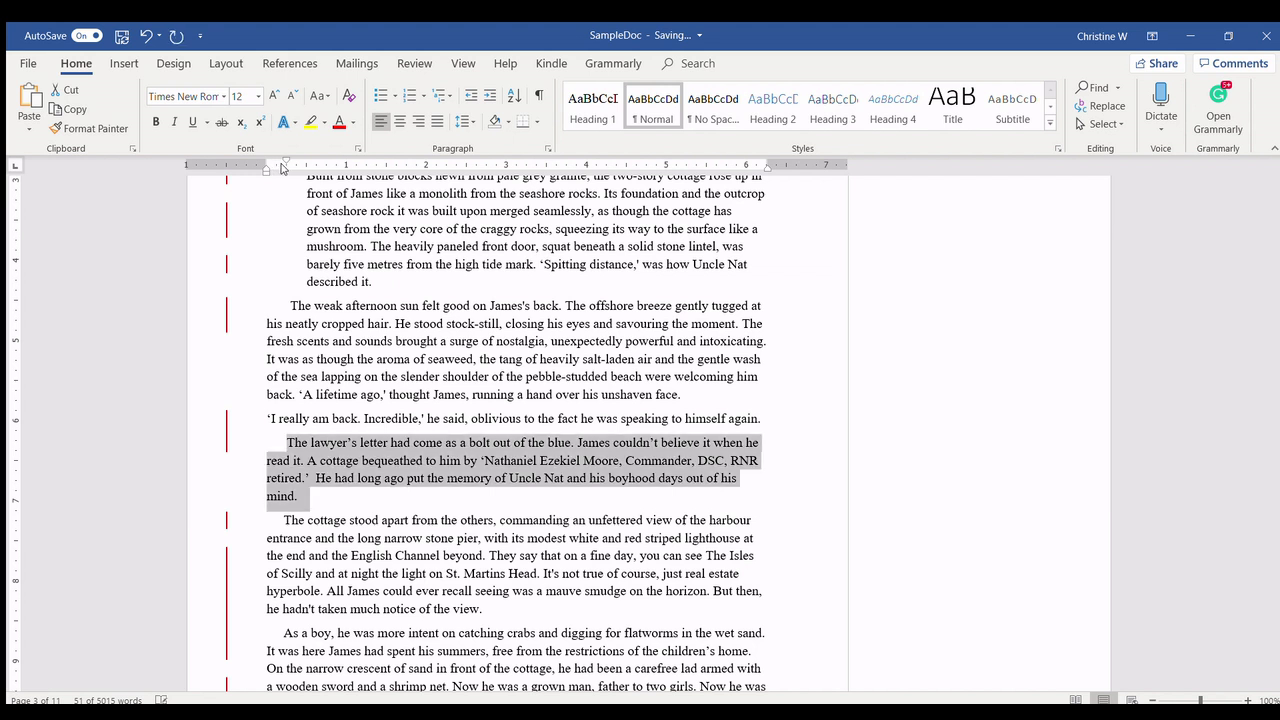
# Step: Examine the alignment, indentation and line-spacing options in the Paragraph settings and leave without applying anything
pyautogui.click(548, 148)
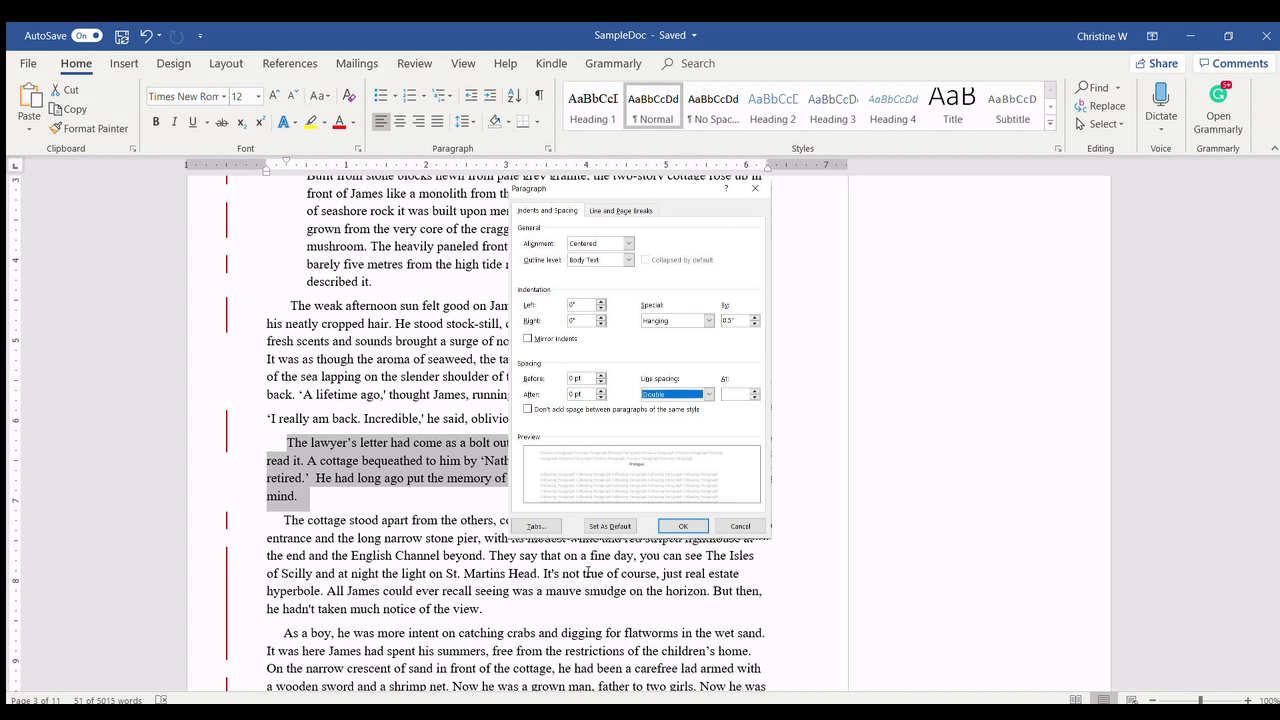
pyautogui.press('Escape')
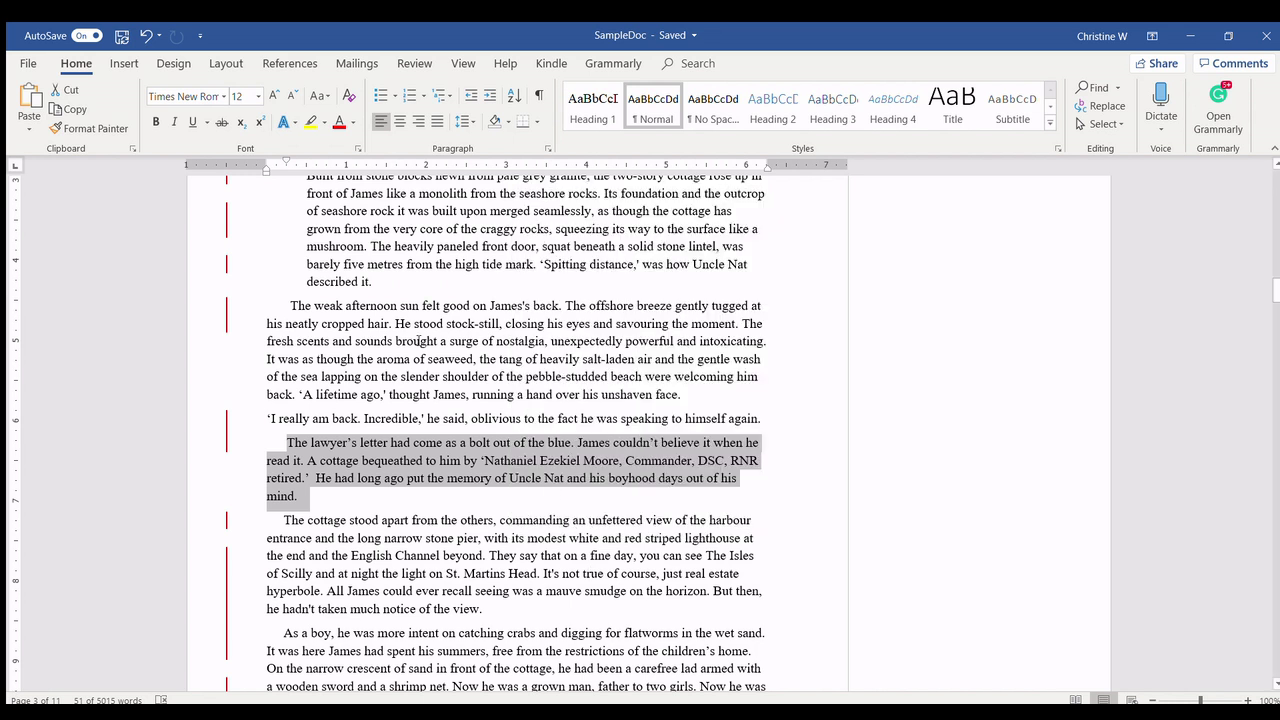
pyautogui.click(414, 341)
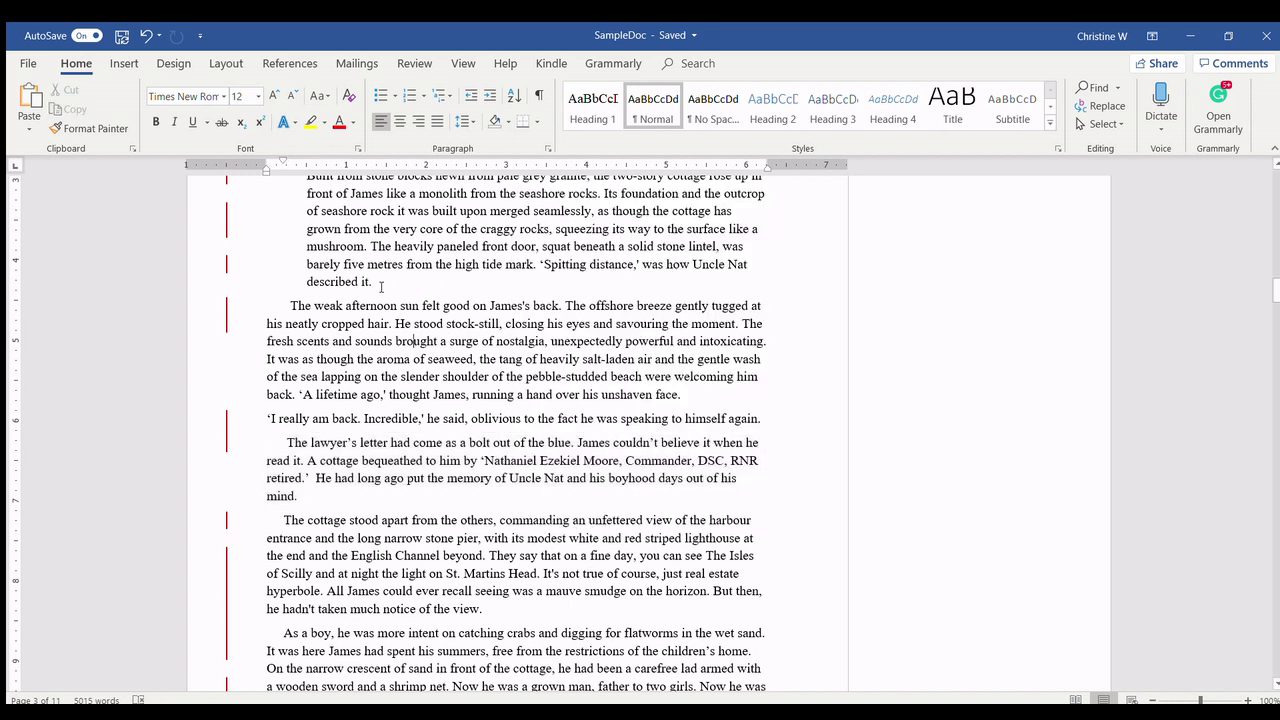
# Step: Show the paragraph marks and hidden formatting symbols and look through the Chapter 1 text with them displayed
pyautogui.click(551, 63)
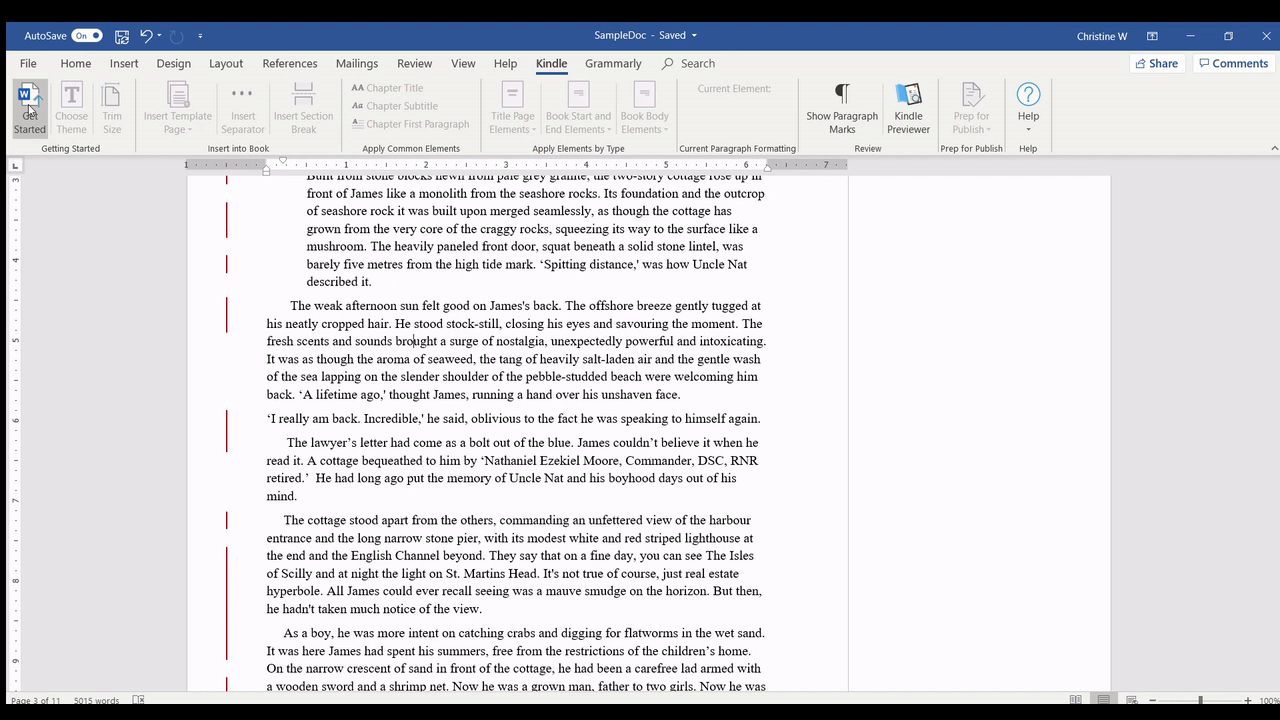
pyautogui.click(75, 65)
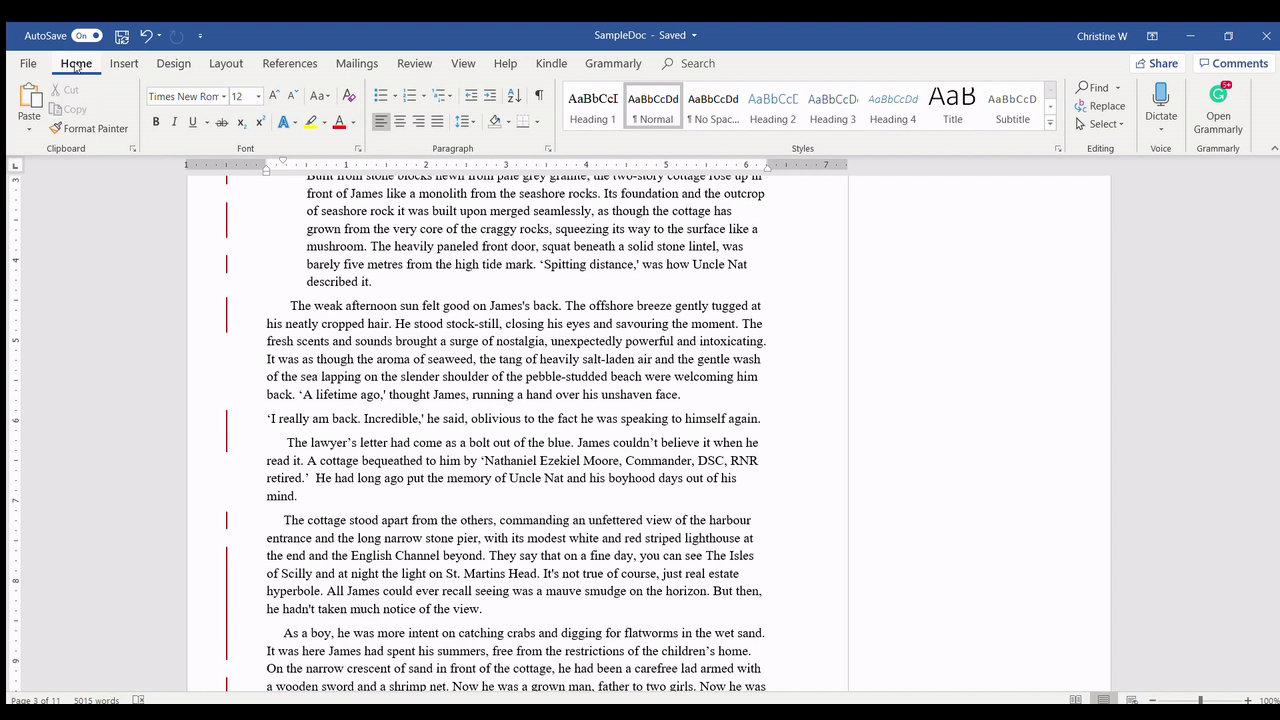
pyautogui.click(540, 96)
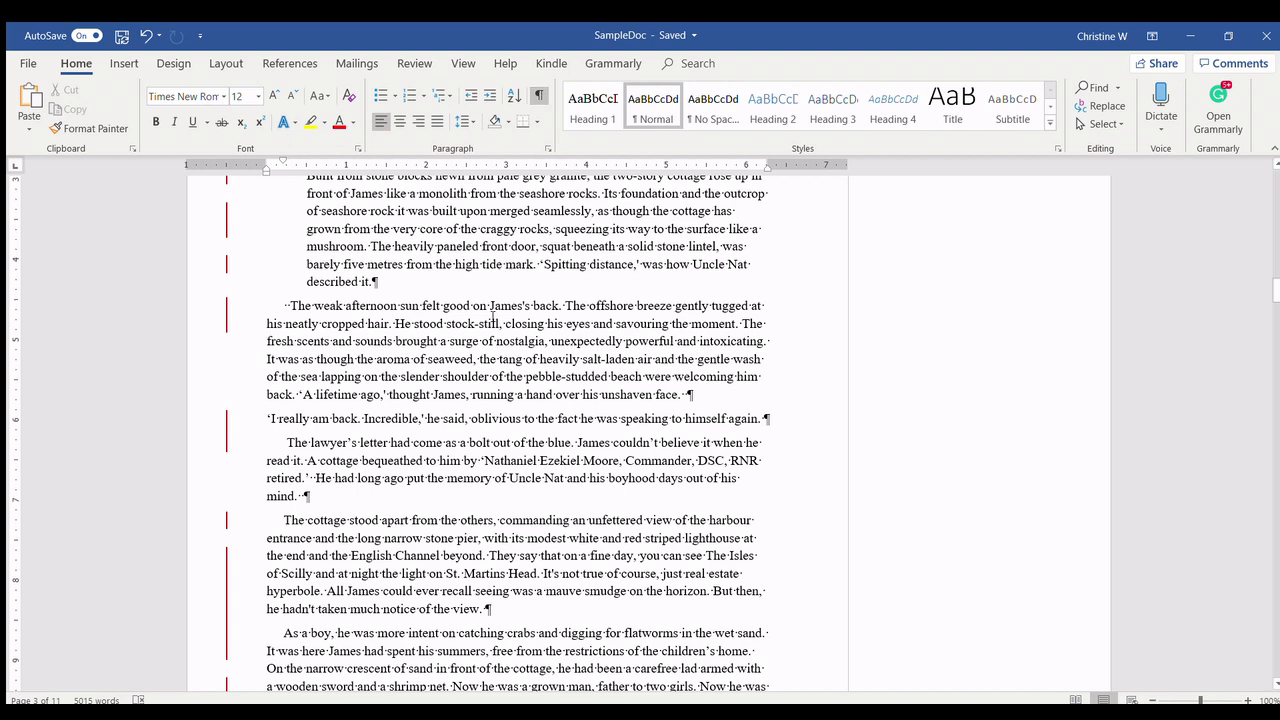
pyautogui.scroll(-6, 492, 316)
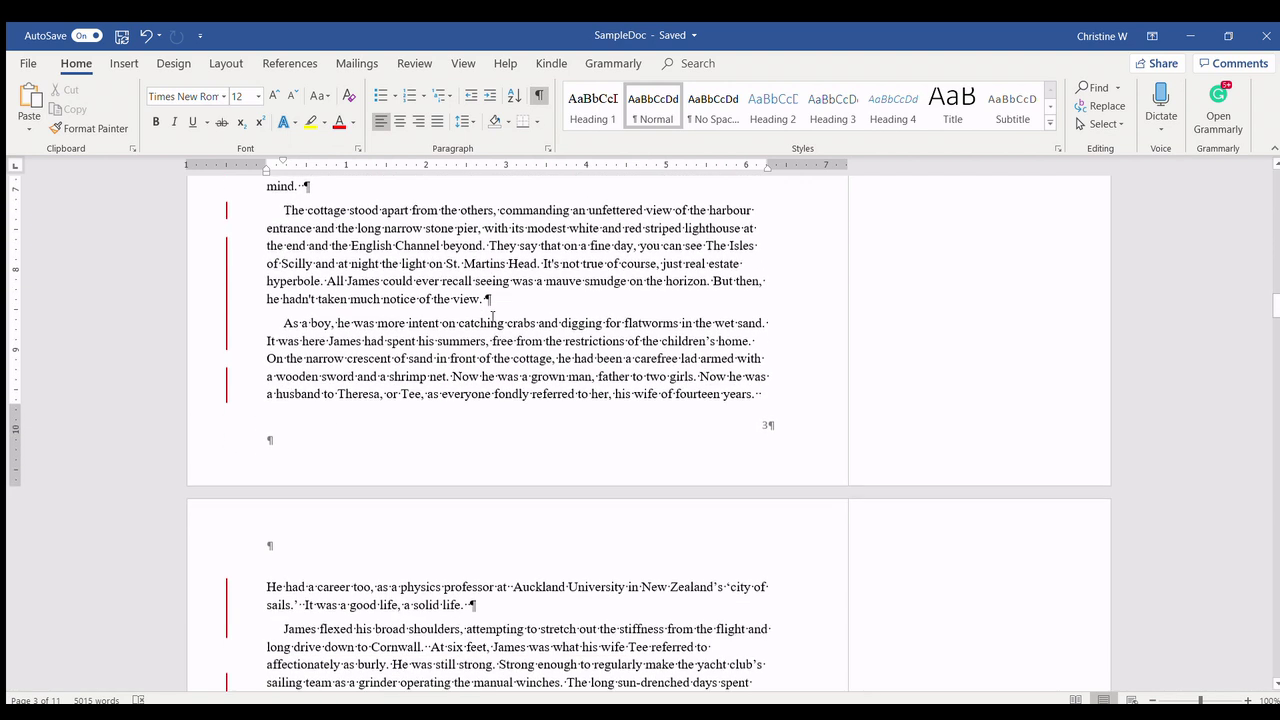
pyautogui.scroll(-7, 492, 316)
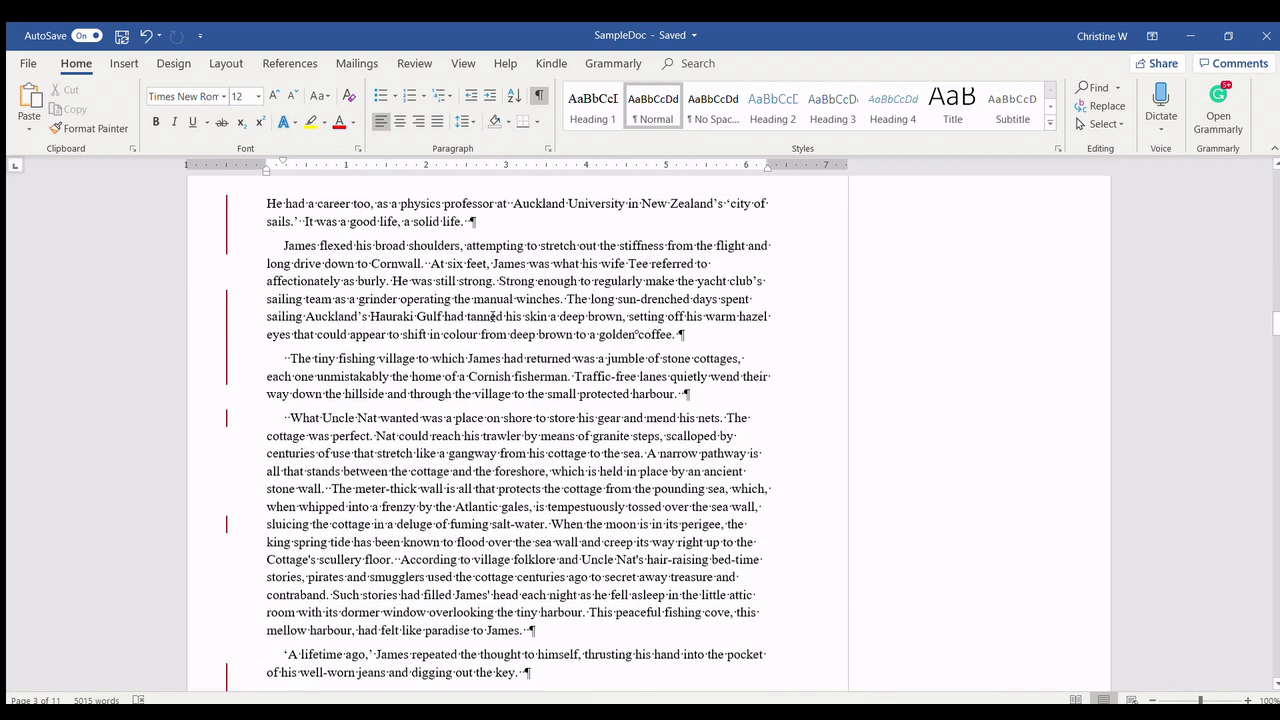
pyautogui.scroll(-4, 492, 316)
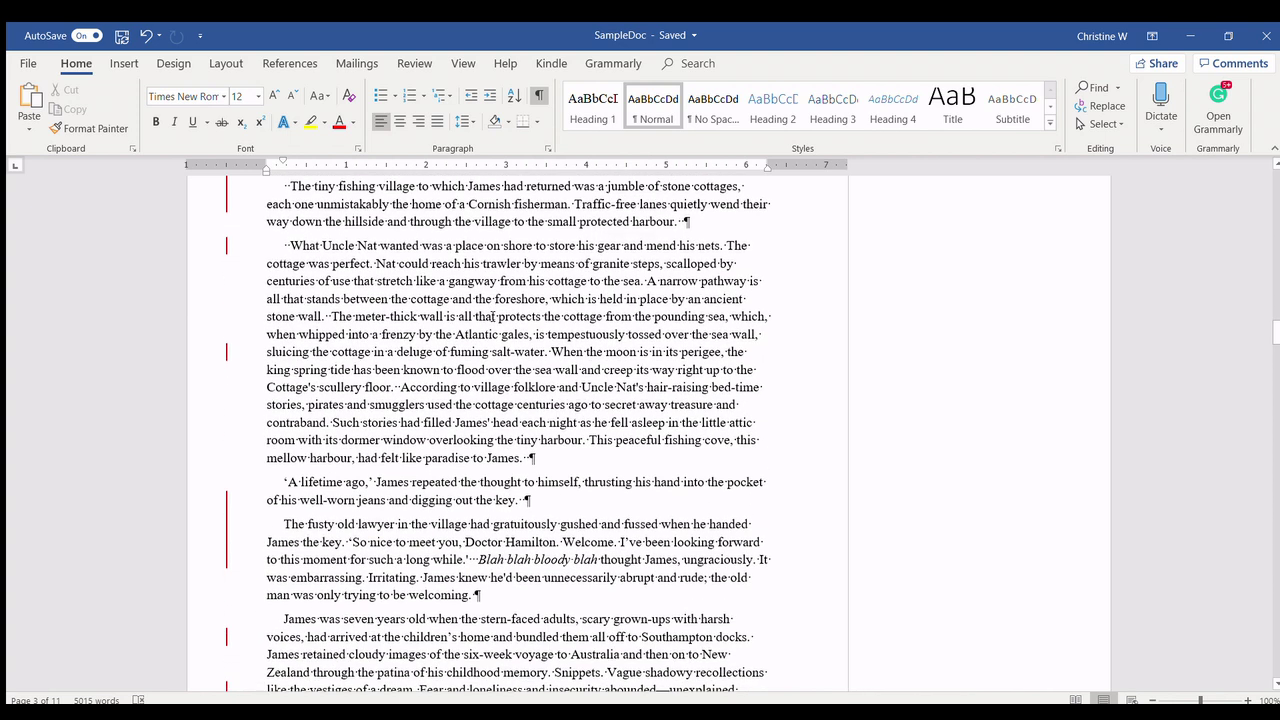
pyautogui.scroll(-2, 478, 316)
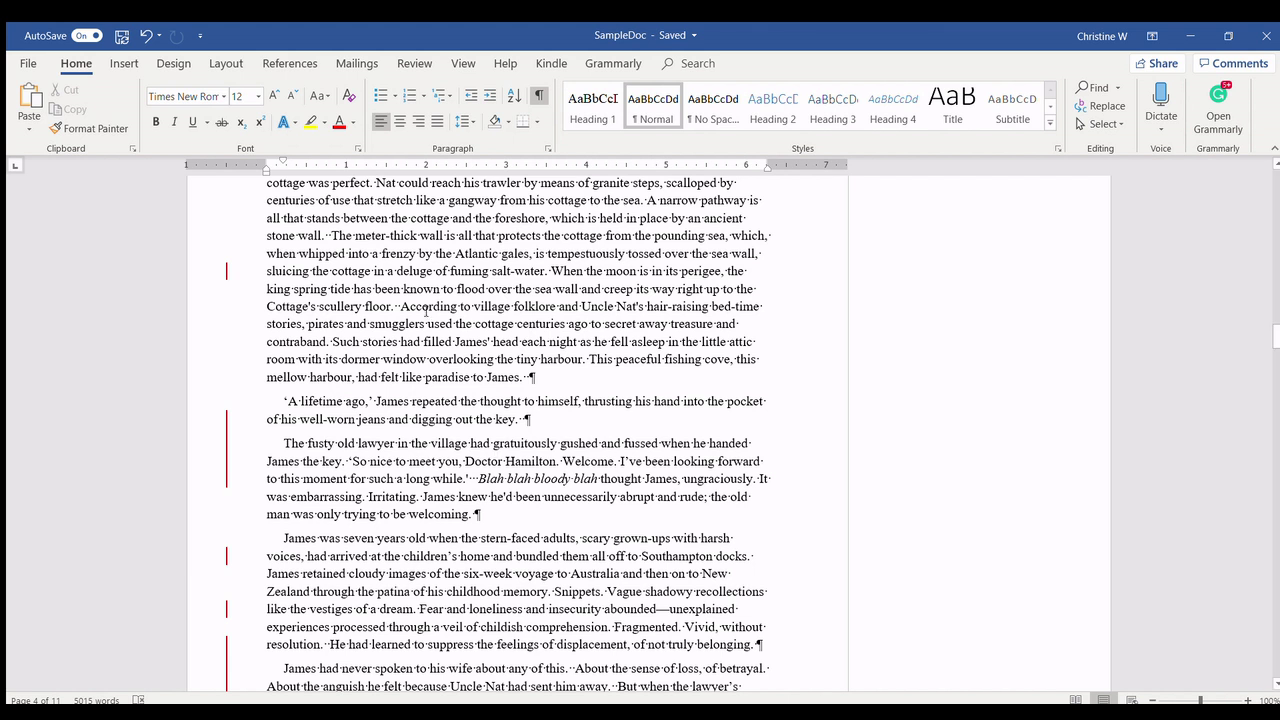
# Step: Hide the paragraph marks and other formatting symbols in the manuscript
pyautogui.click(538, 96)
# Step: Paste a copy of the paragraph beginning "'A lifetime ago,' James repeated" directly below the original and delete the copy again
pyautogui.moveTo(273, 402); pyautogui.dragTo(526, 418)
pyautogui.hotkey('ctrl', 'c')
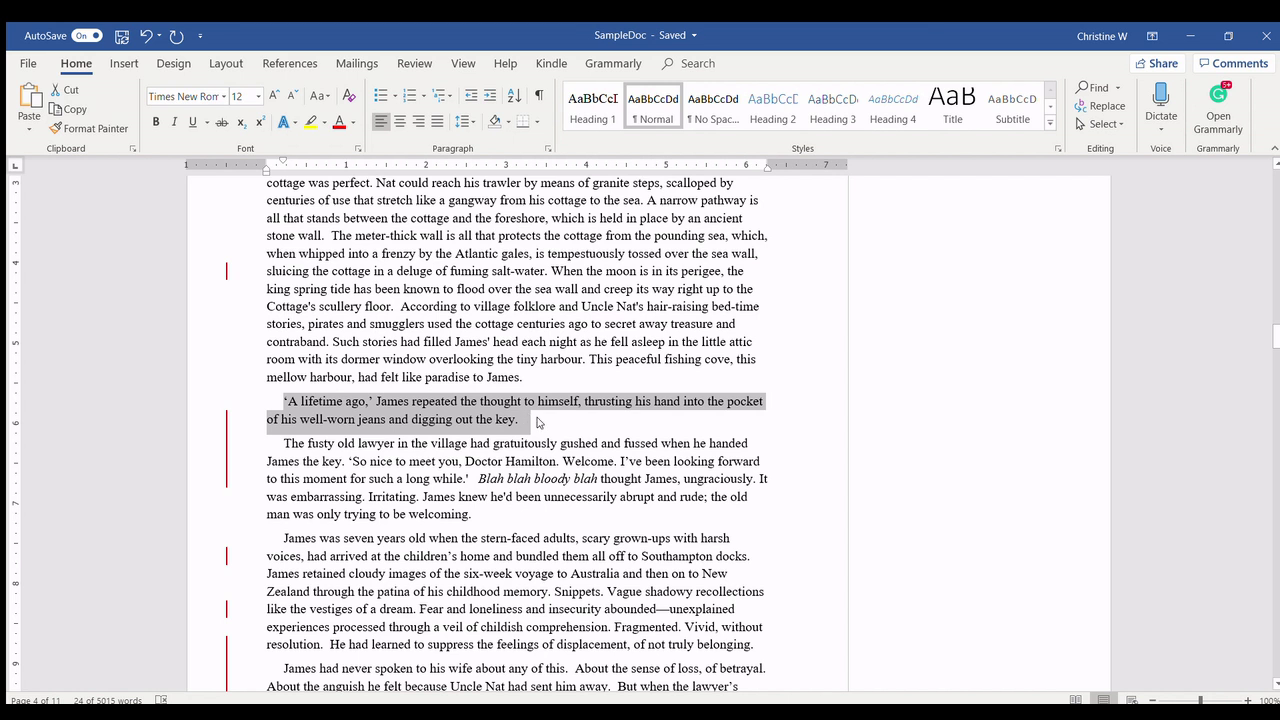
pyautogui.click(537, 422)
pyautogui.press('Return')
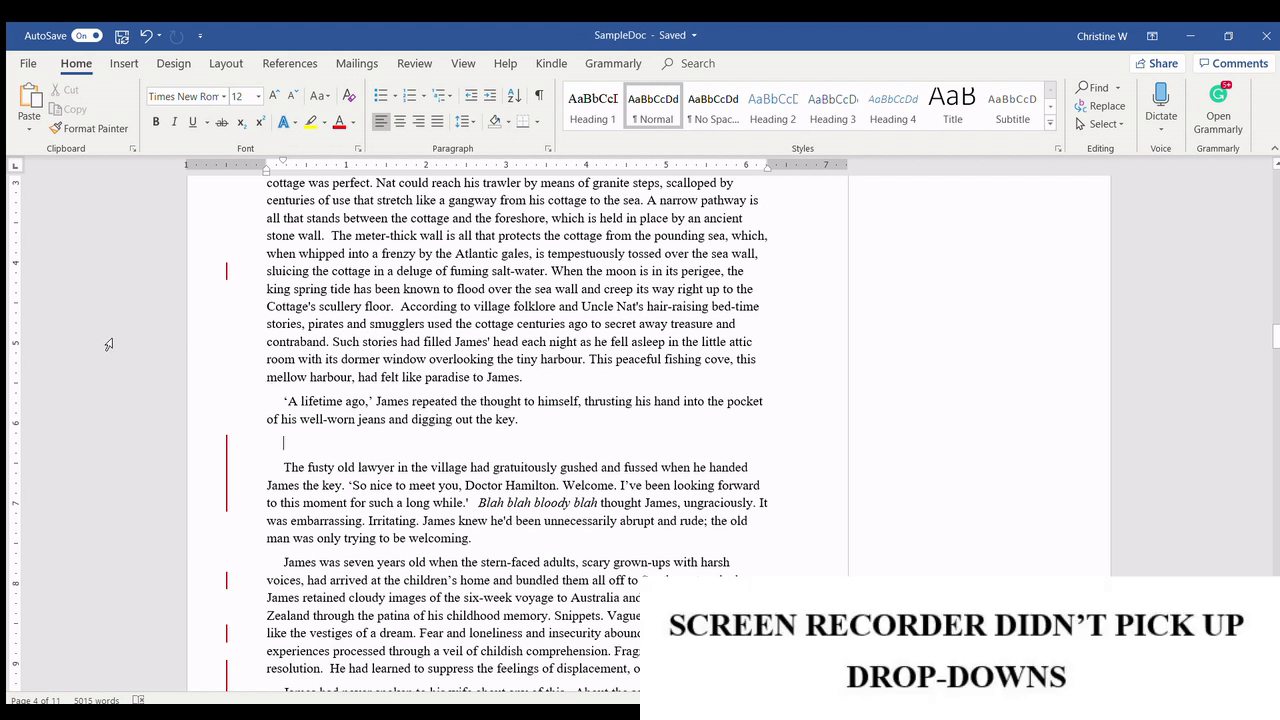
pyautogui.click(27, 128)
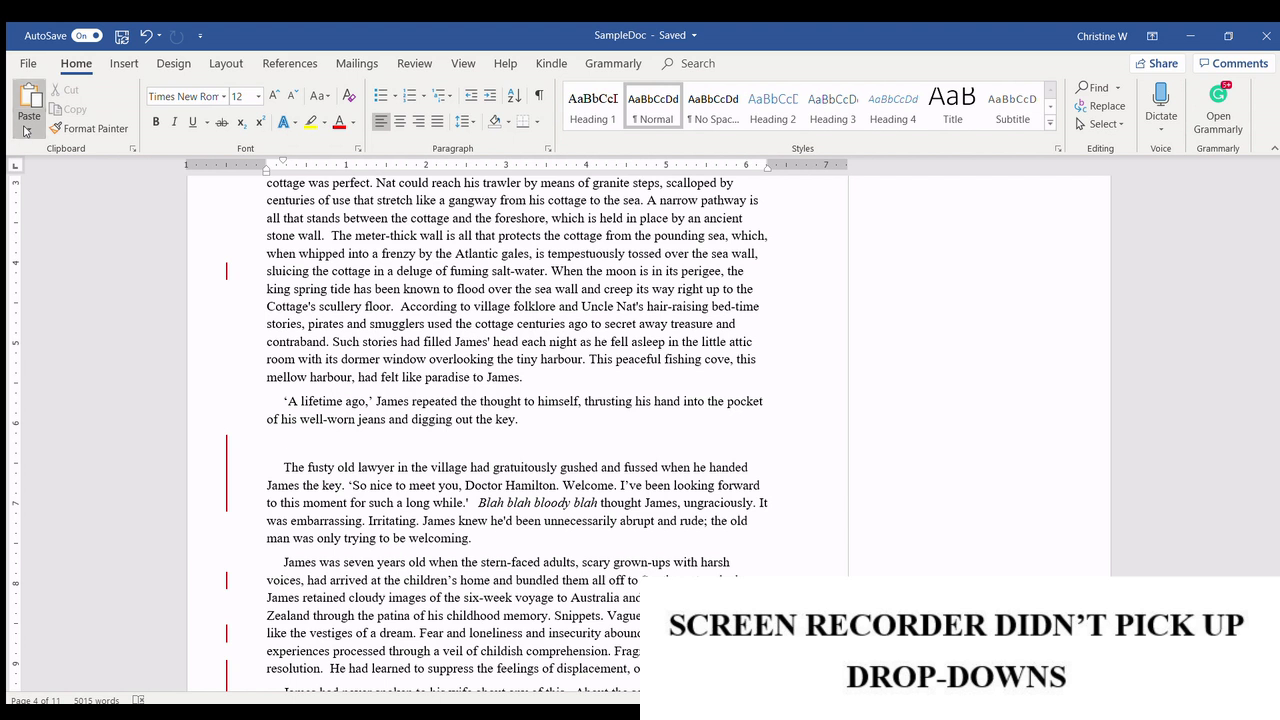
pyautogui.click(20, 170)
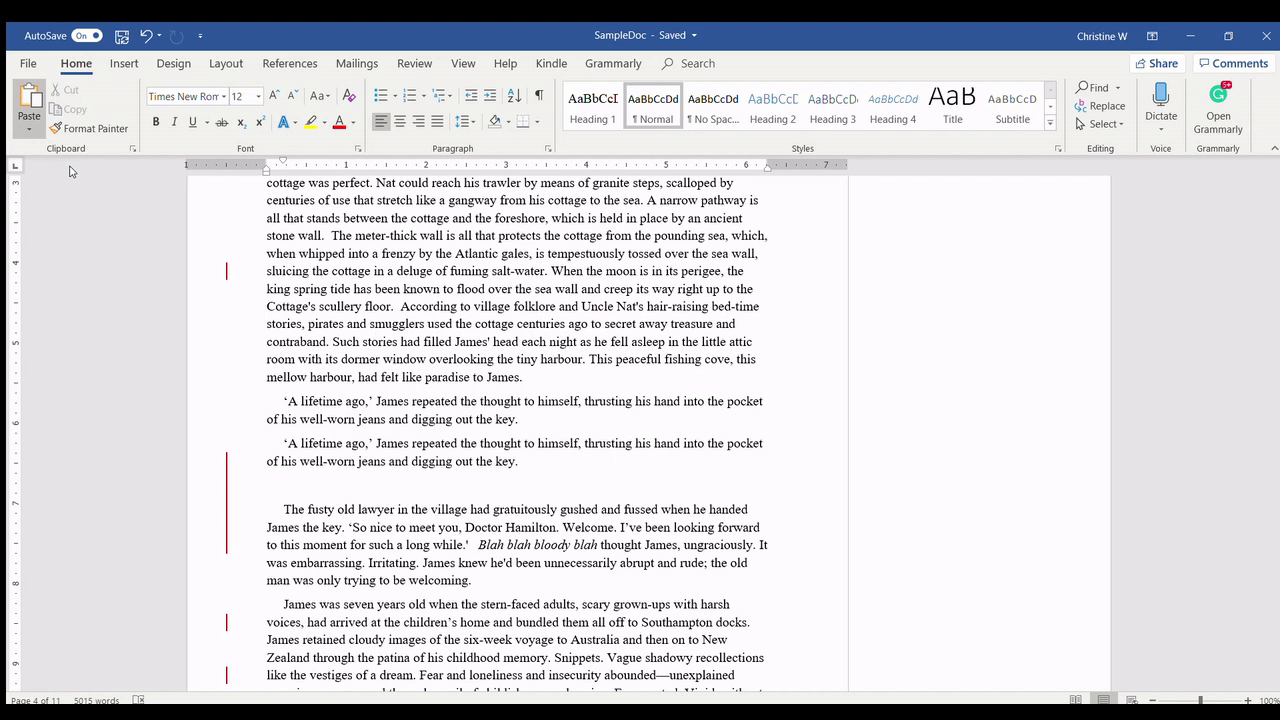
pyautogui.press('Delete')
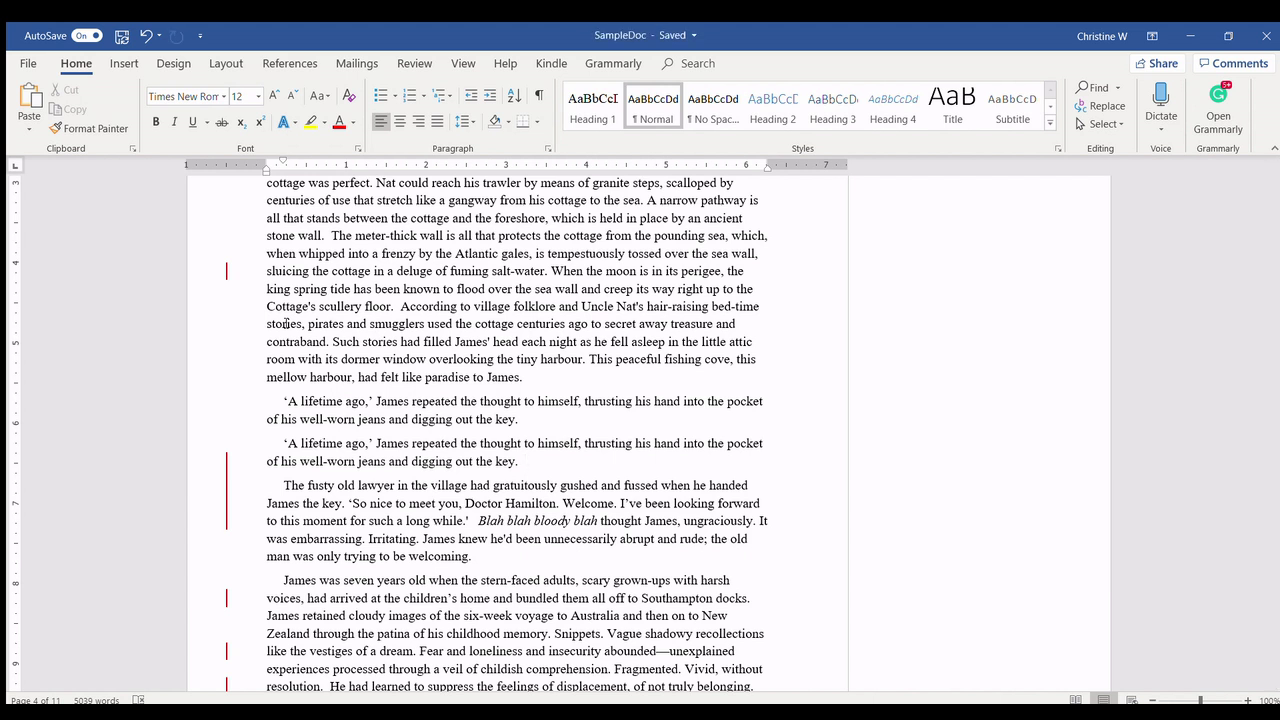
pyautogui.moveTo(272, 447); pyautogui.dragTo(553, 463)
pyautogui.press('Delete')
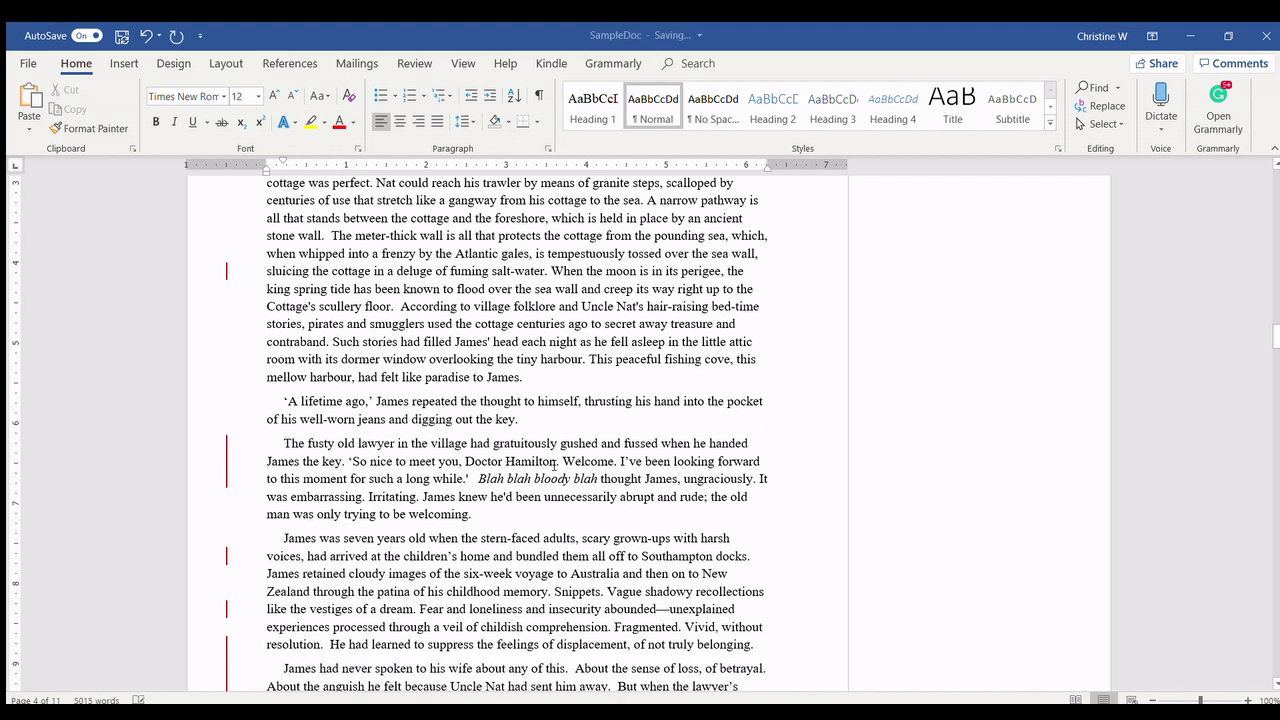
# Step: Insert a page break before the paragraph beginning "The fusty old lawyer" and remove the empty line above that paragraph
pyautogui.click(122, 62)
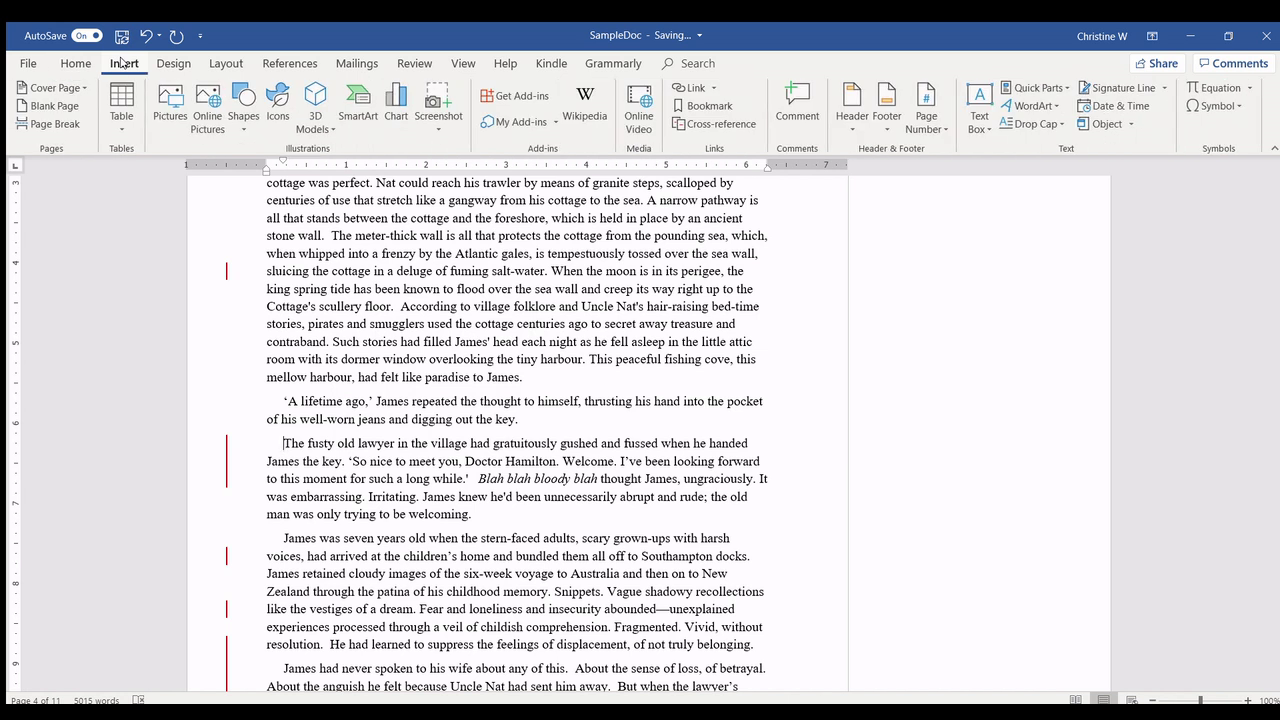
pyautogui.press('Return')
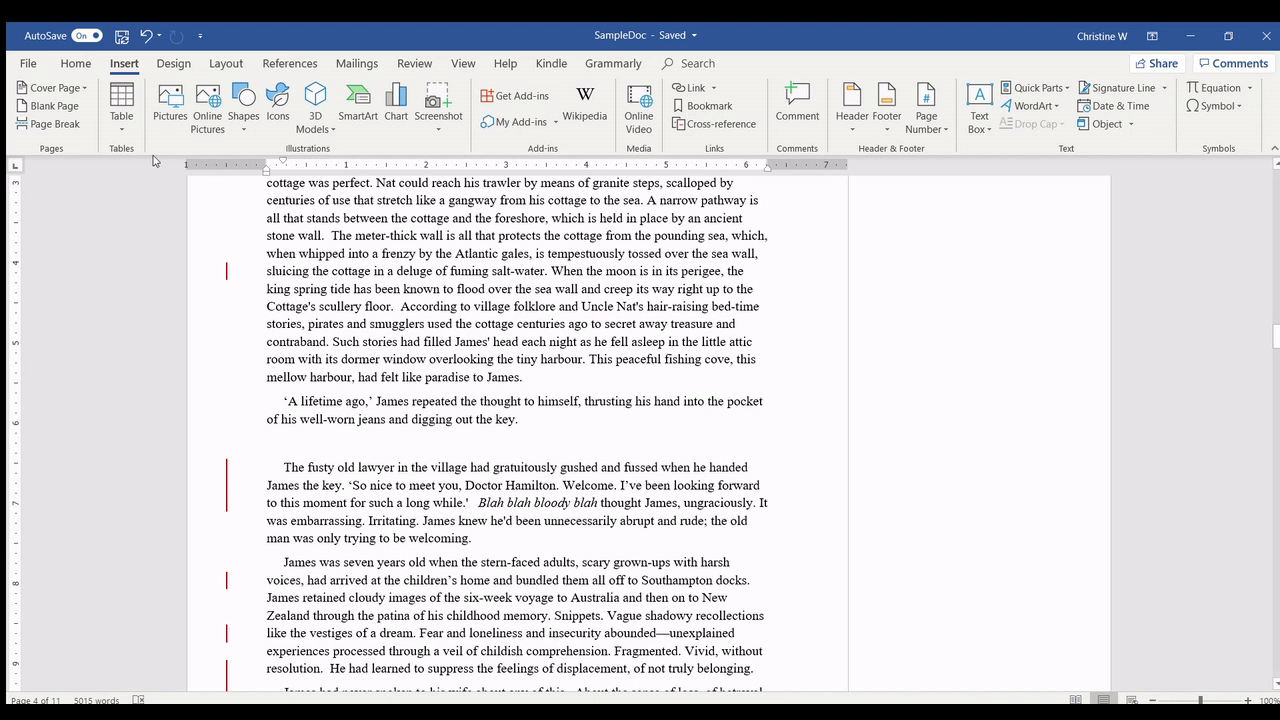
pyautogui.click(167, 66)
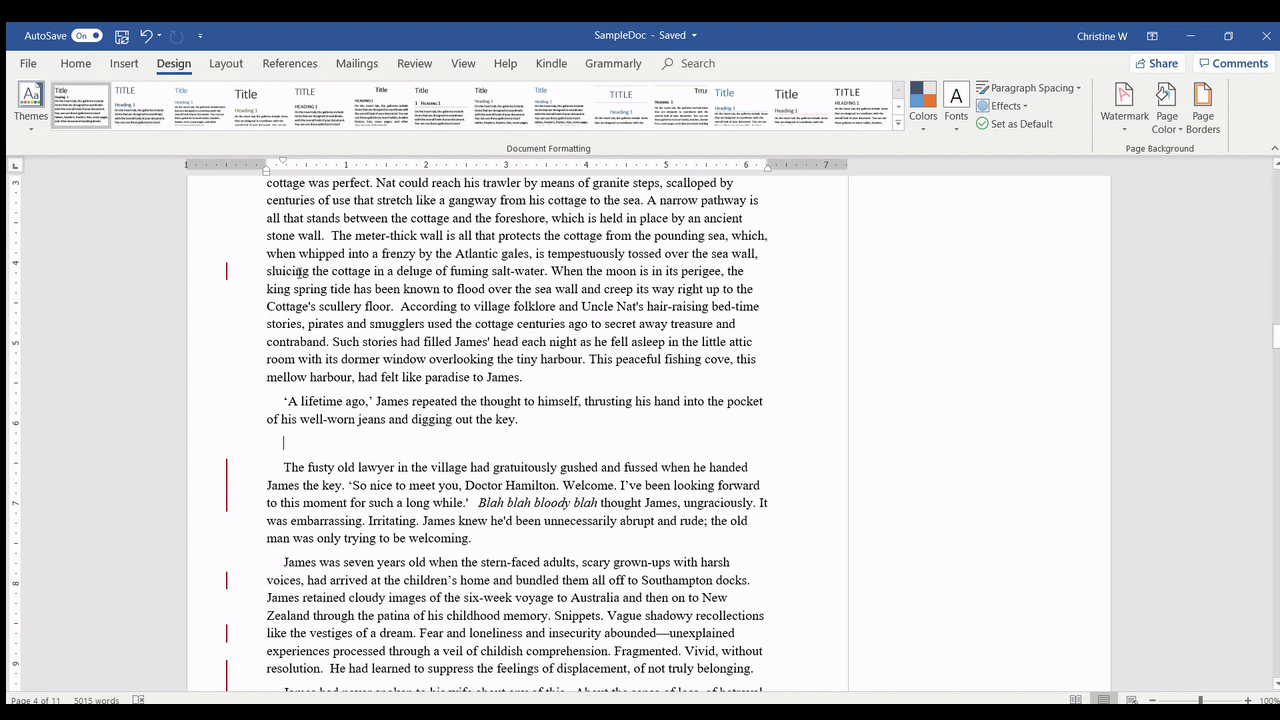
pyautogui.click(226, 63)
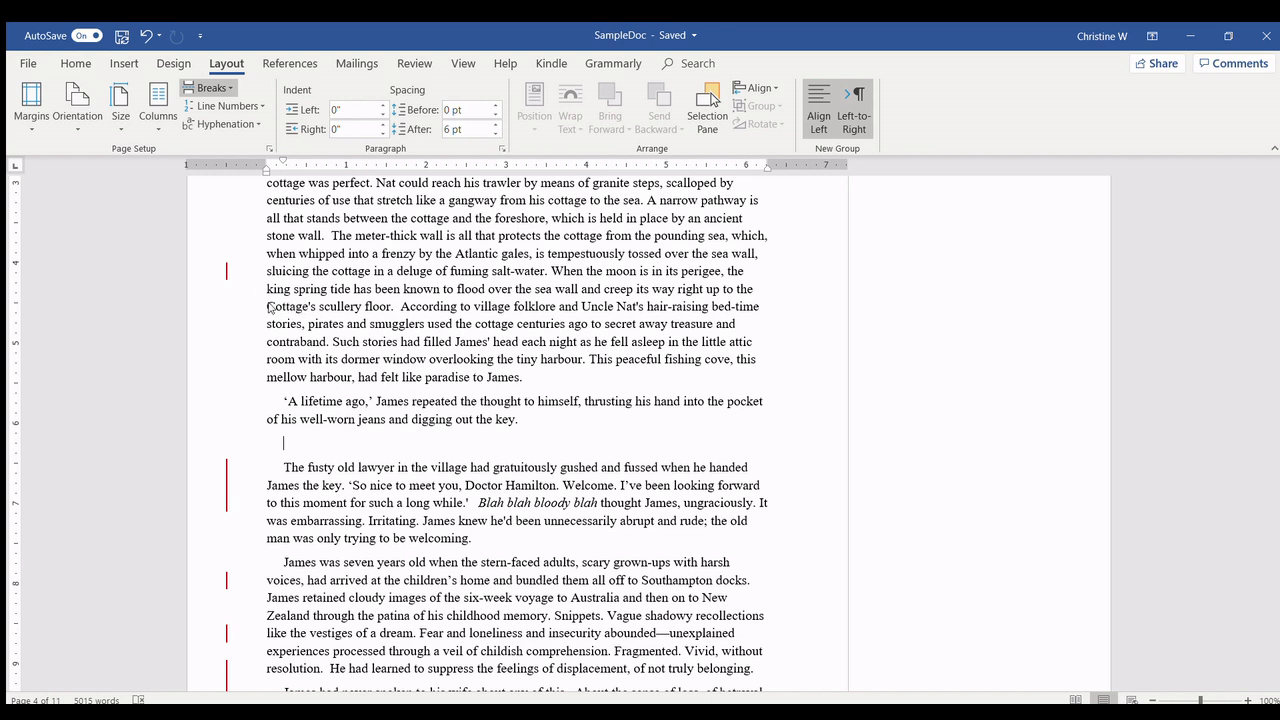
pyautogui.hotkey('ctrl', 'Return')
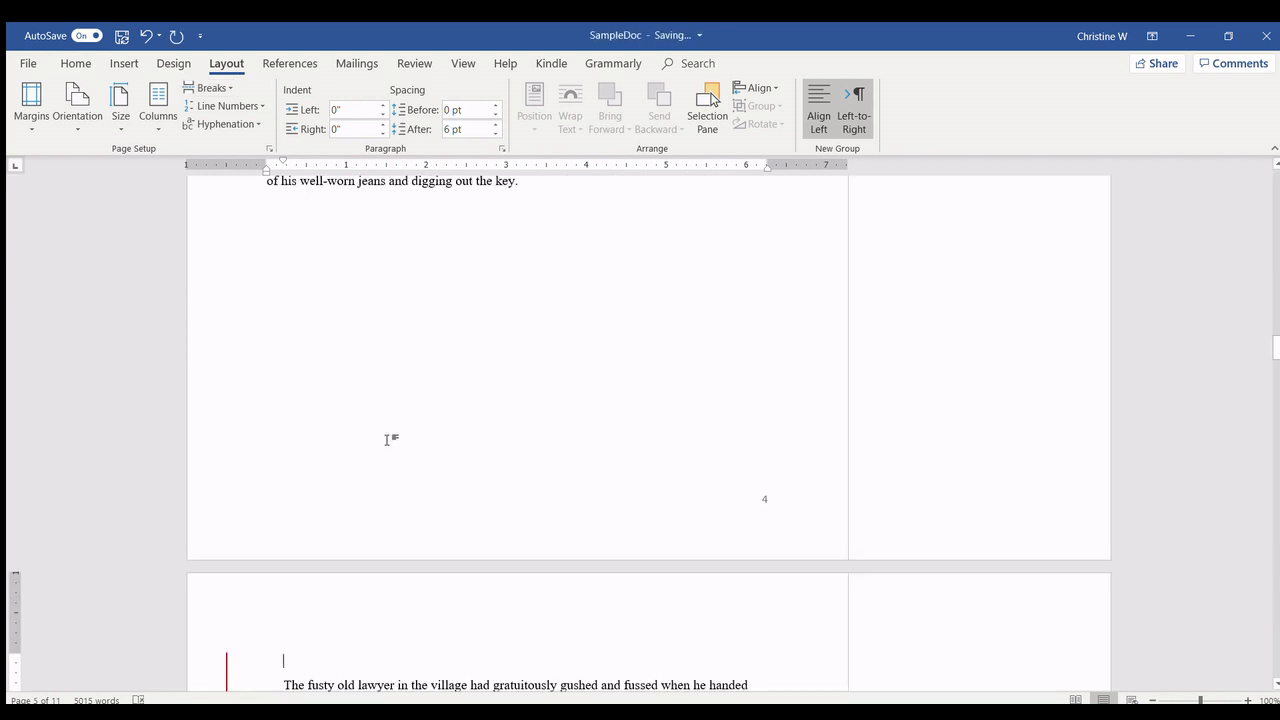
pyautogui.scroll(-3, 386, 440)
pyautogui.scroll(-4, 388, 442)
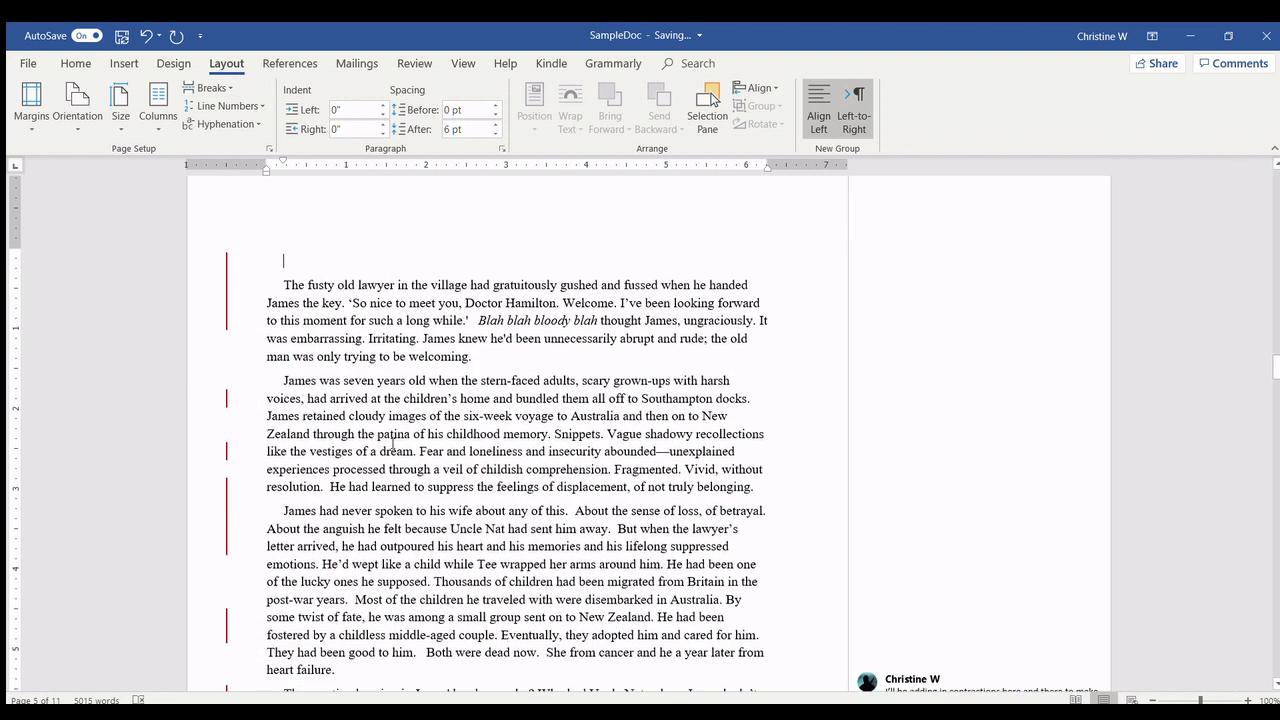
pyautogui.press('Delete')
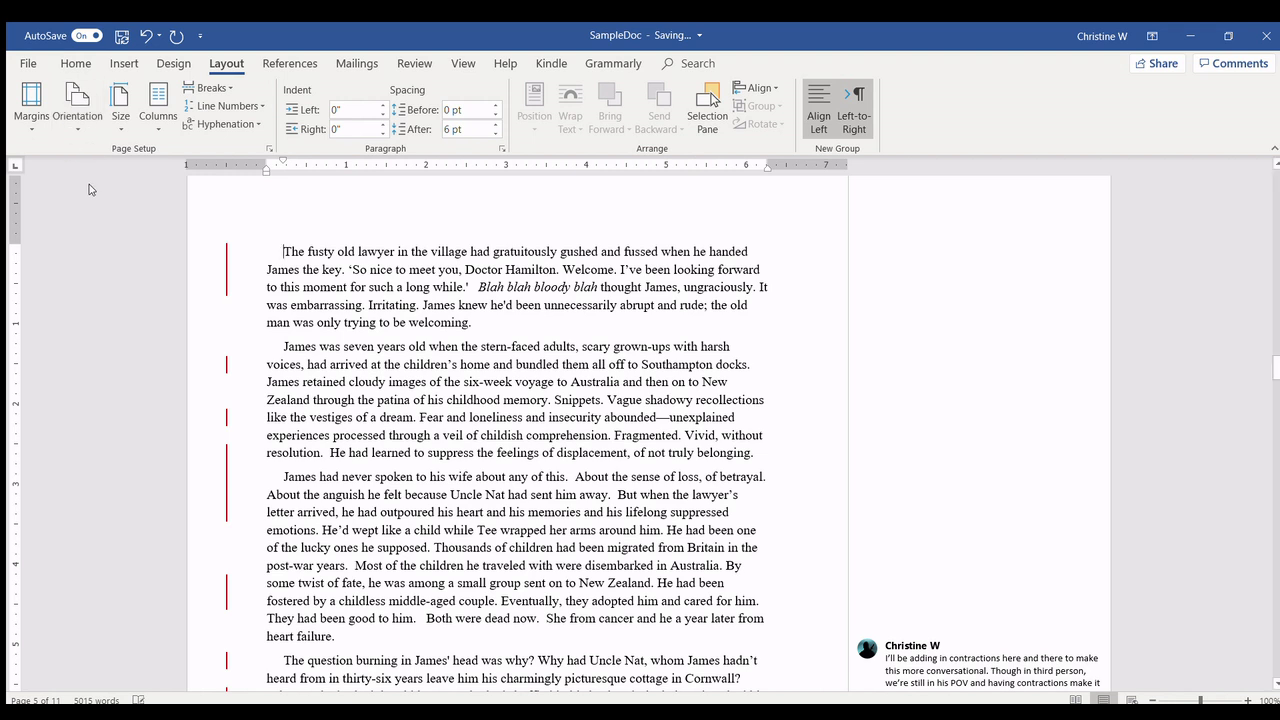
pyautogui.scroll(8, 375, 316)
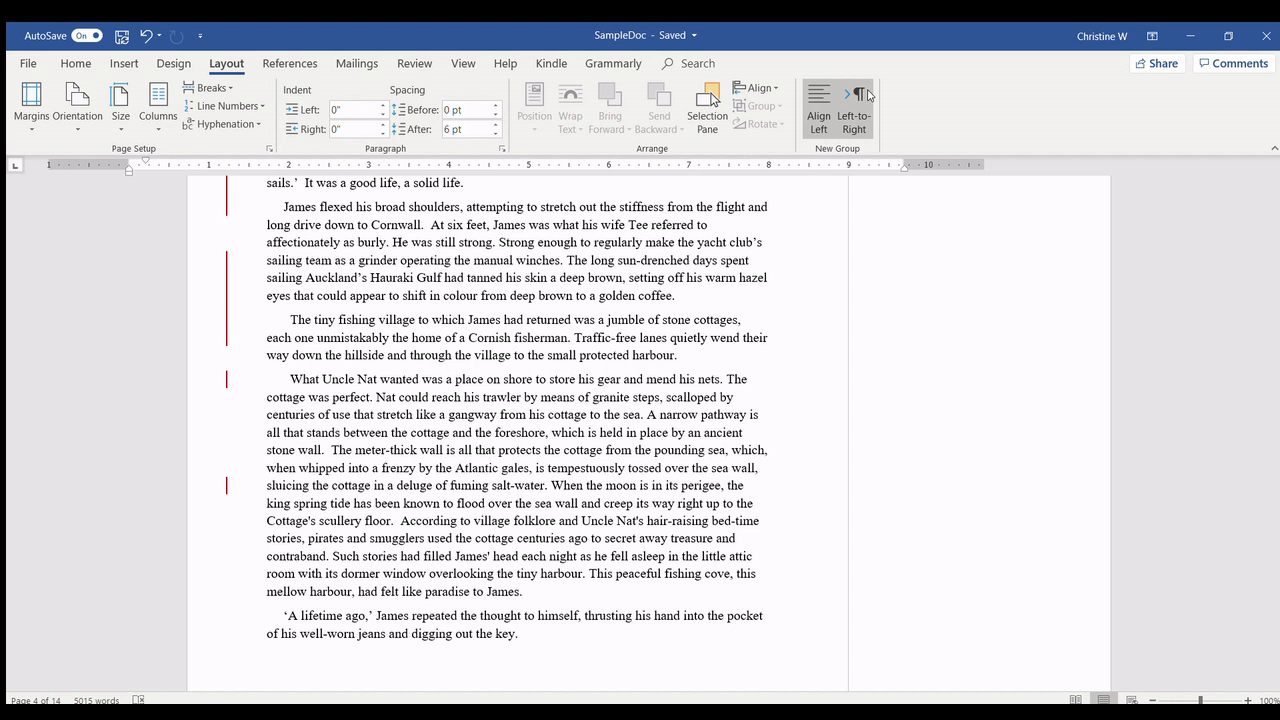
pyautogui.click(287, 66)
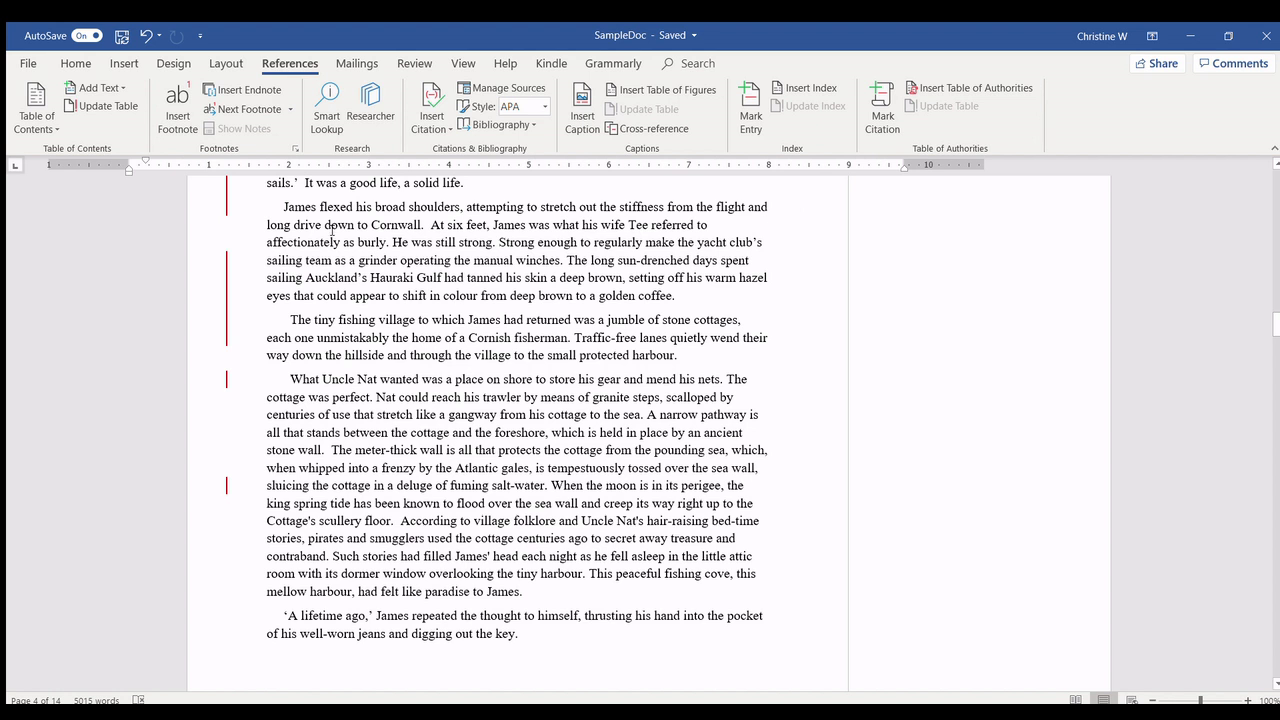
pyautogui.click(355, 60)
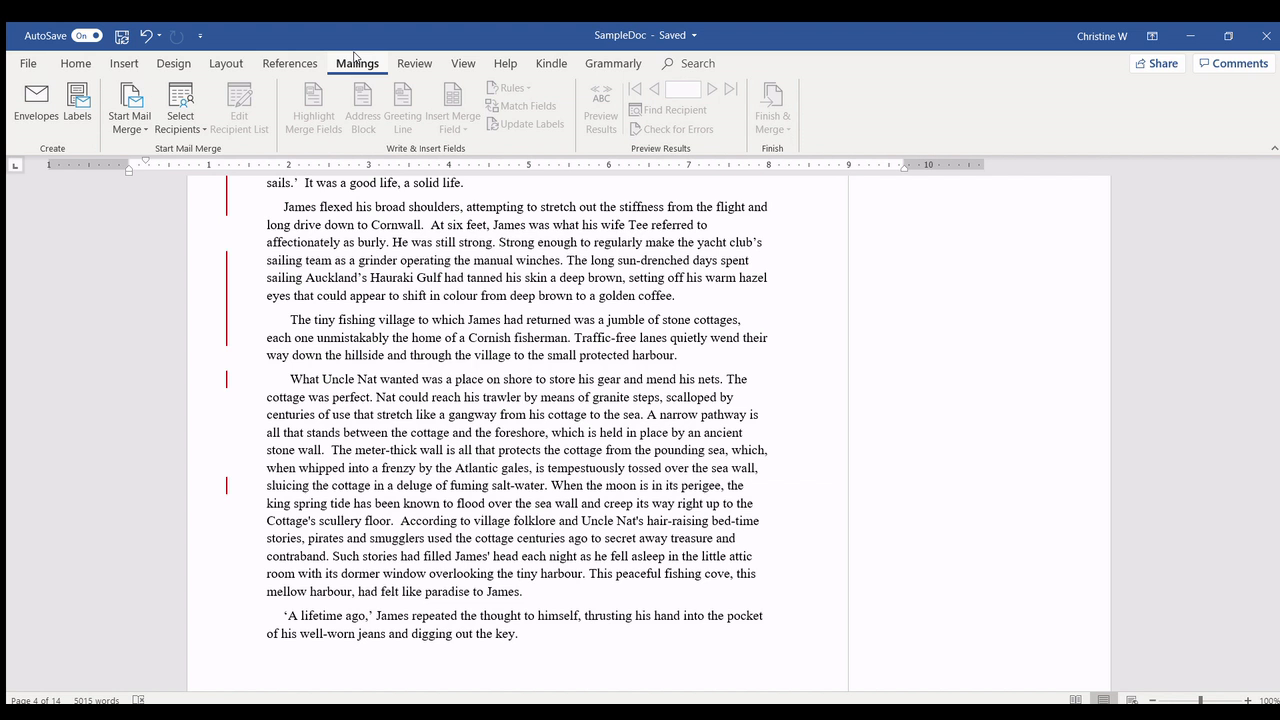
# Step: Switch the tracked-changes display to All Markup, examine the edits up to the Chapter 1 heading, and return to Simple Markup
pyautogui.click(414, 63)
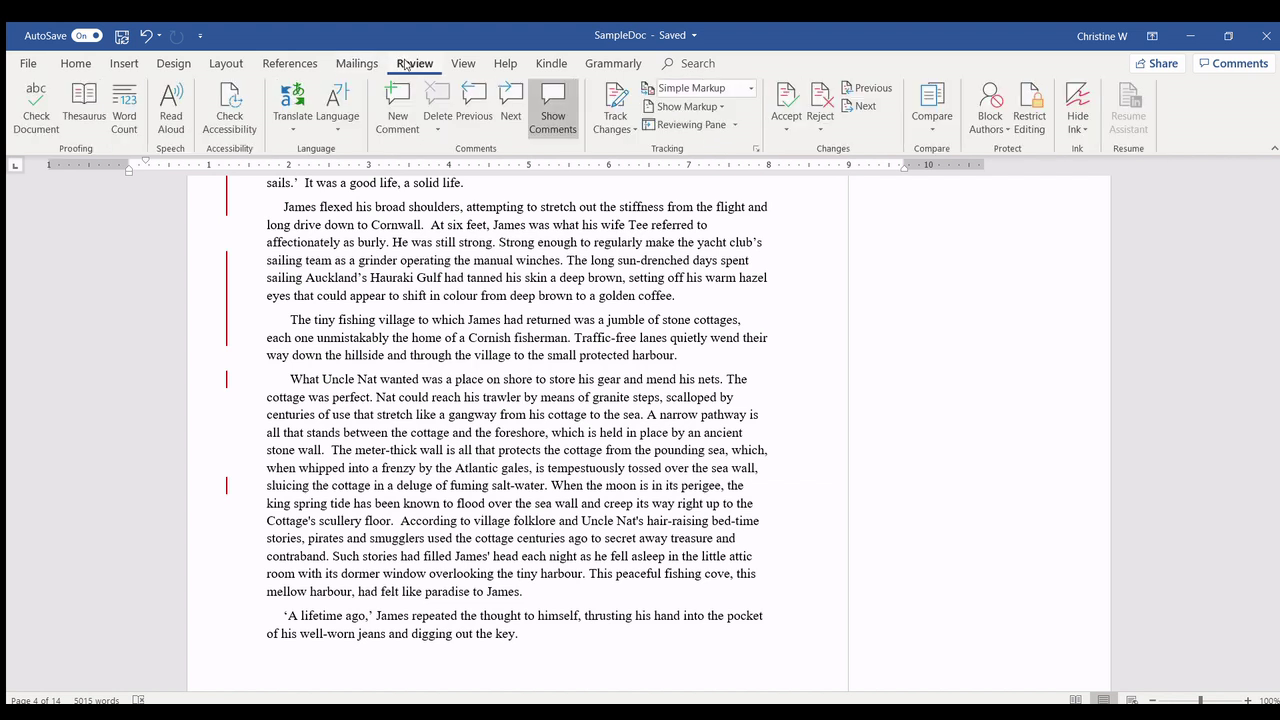
pyautogui.click(751, 88)
pyautogui.click(690, 124)
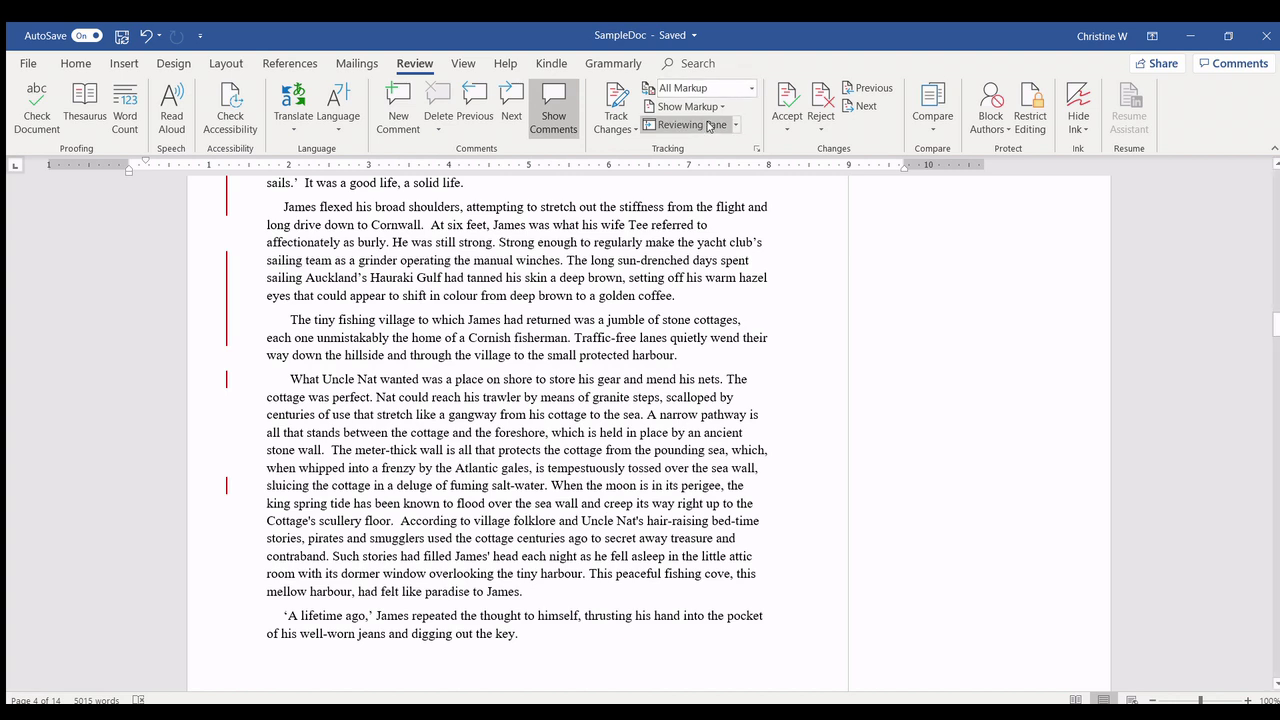
pyautogui.scroll(13, 635, 300)
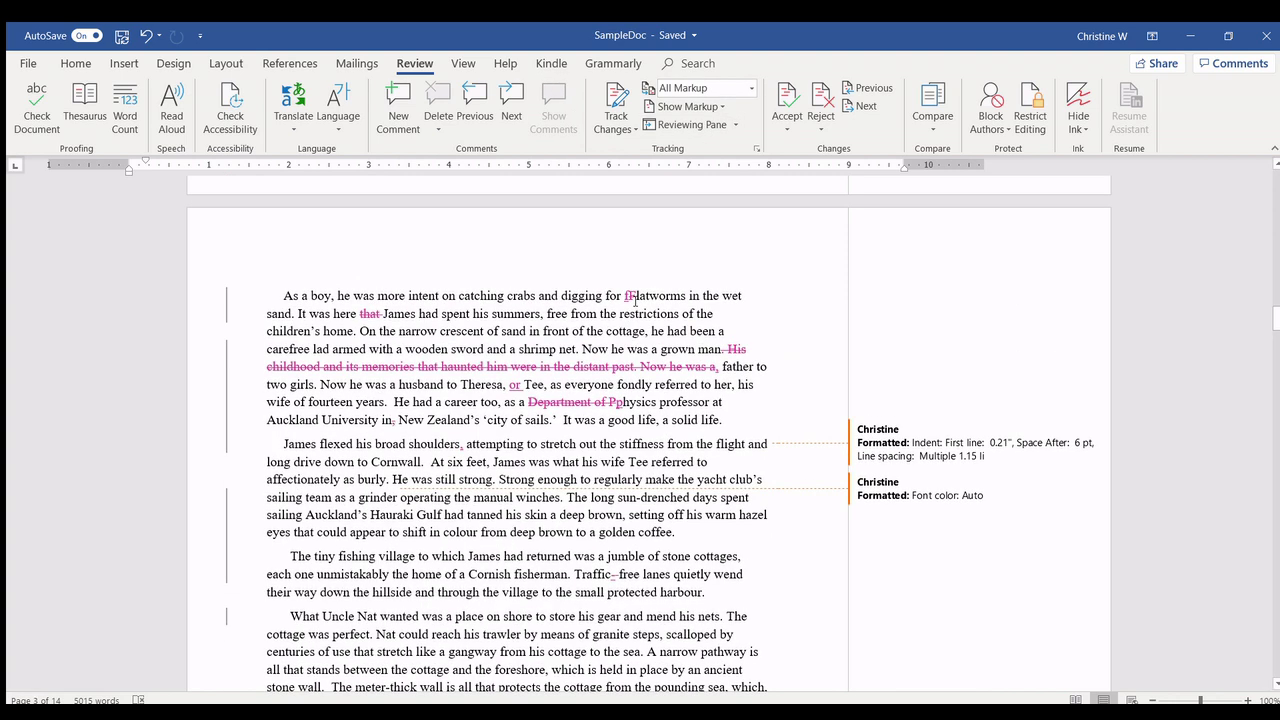
pyautogui.scroll(5, 636, 300)
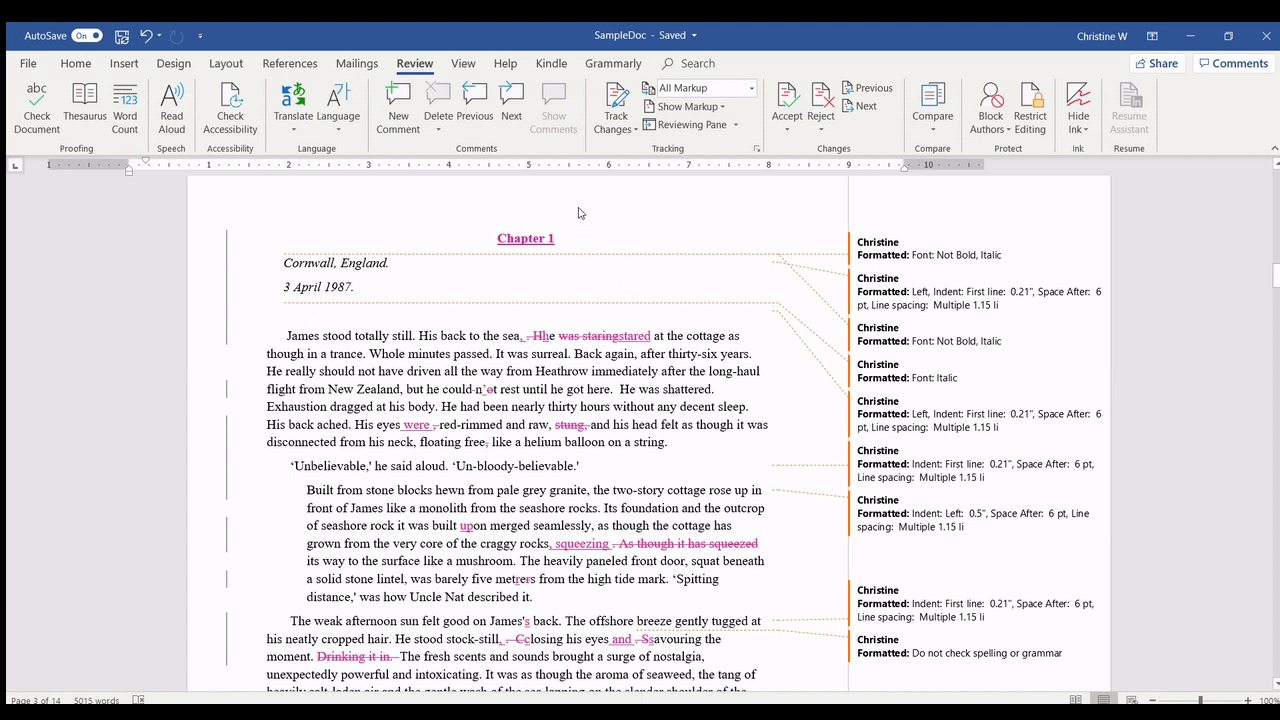
pyautogui.click(700, 88)
pyautogui.click(710, 106)
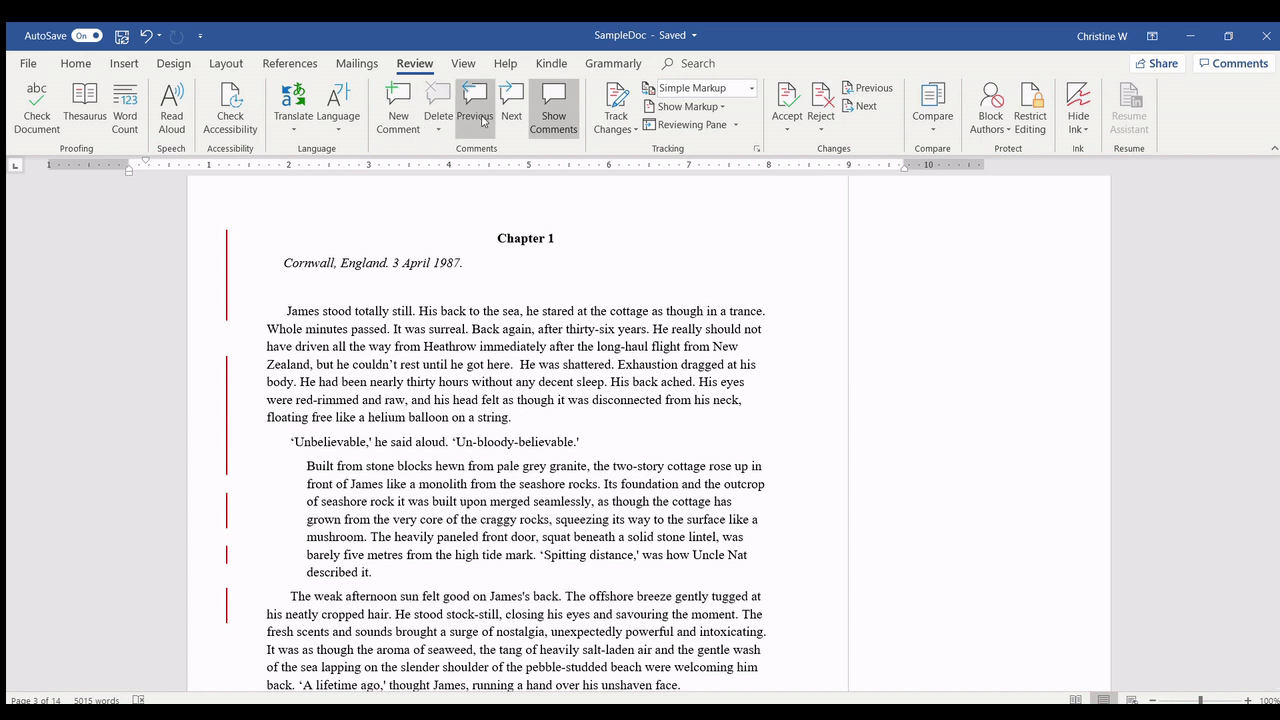
# Step: Go to the next comment in the document, view the full revisions list in the Reviewing Pane, and close the list
pyautogui.click(521, 102)
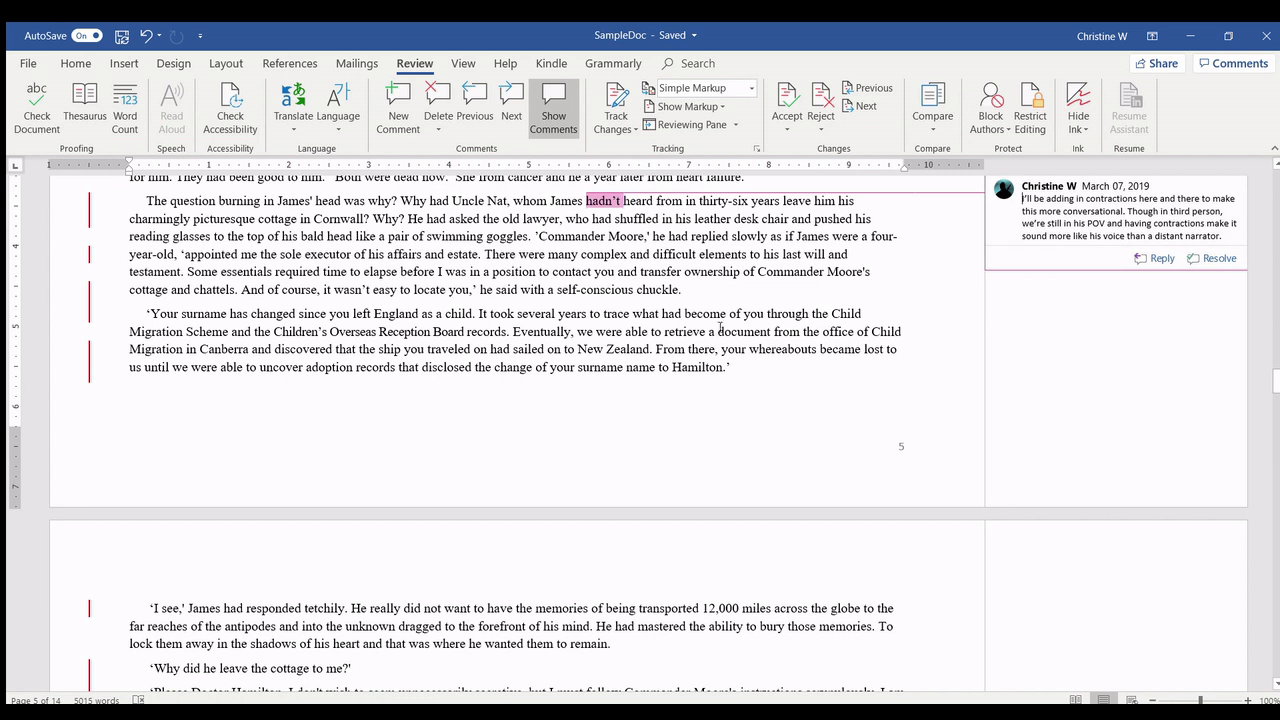
pyautogui.click(455, 257)
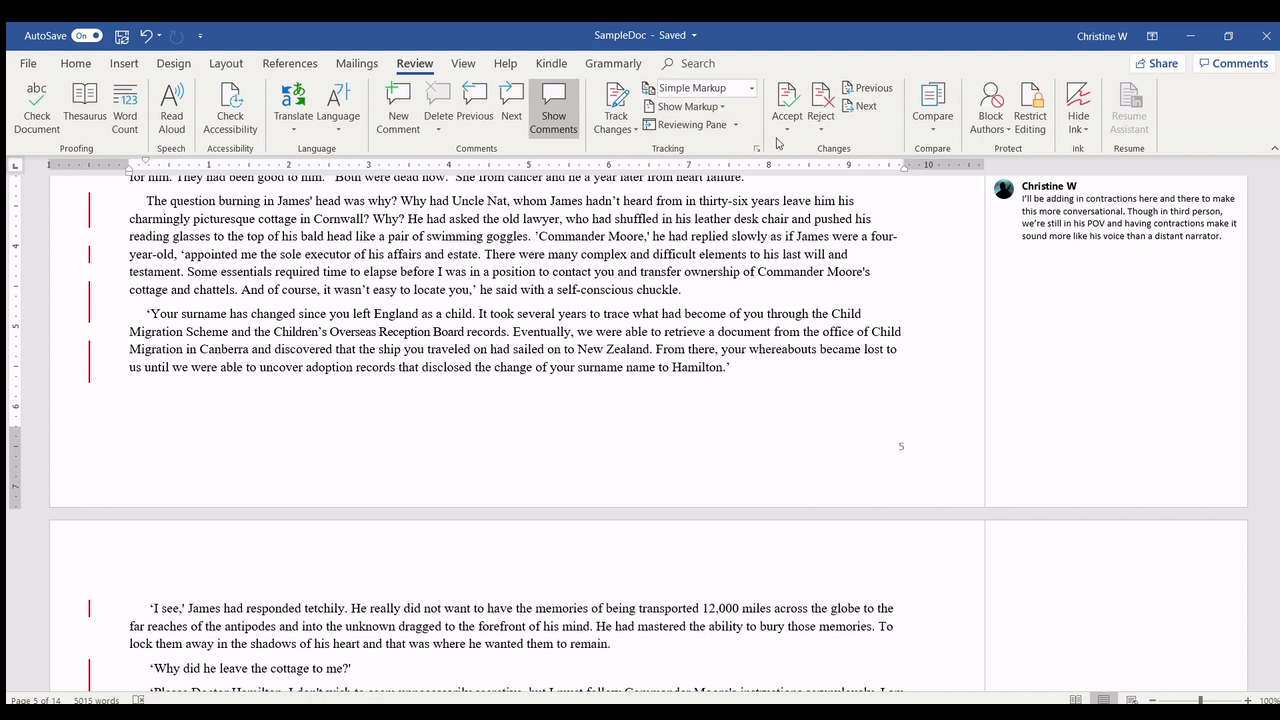
pyautogui.click(703, 123)
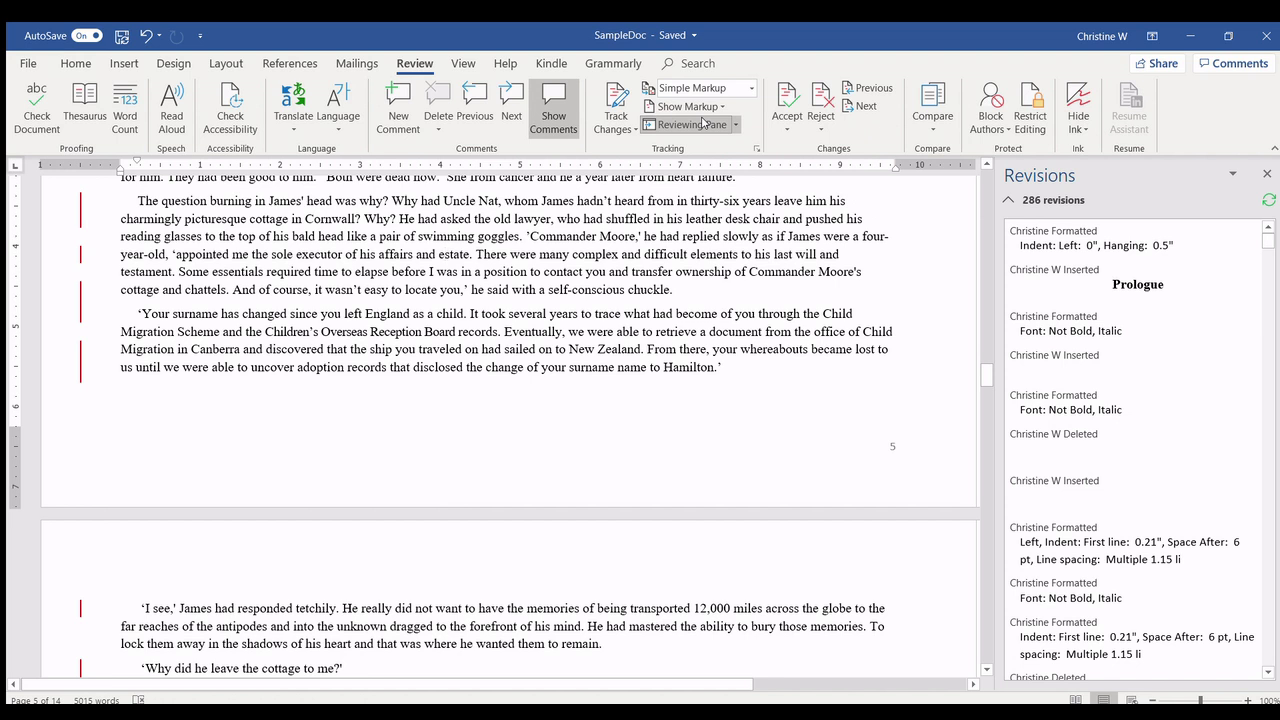
pyautogui.click(703, 123)
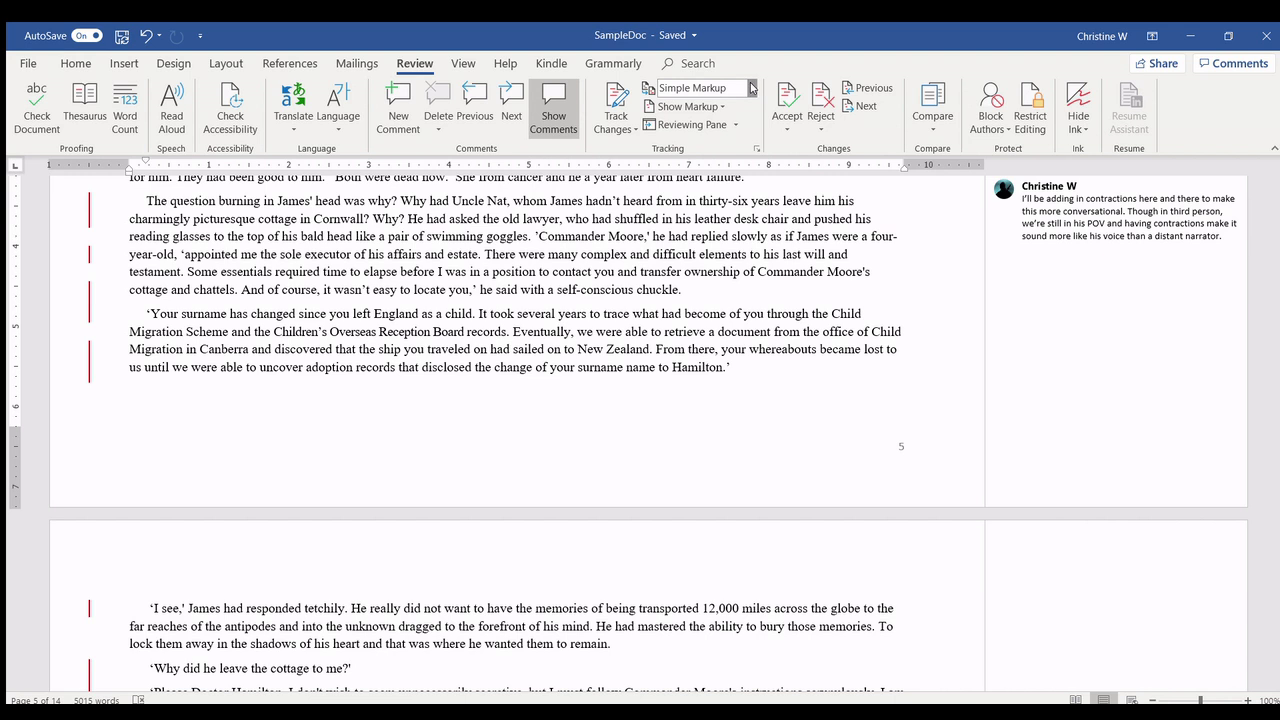
# Step: Display the tracked changes as All Markup and go to the next change in the paragraph beginning "The question burning"
pyautogui.click(702, 121)
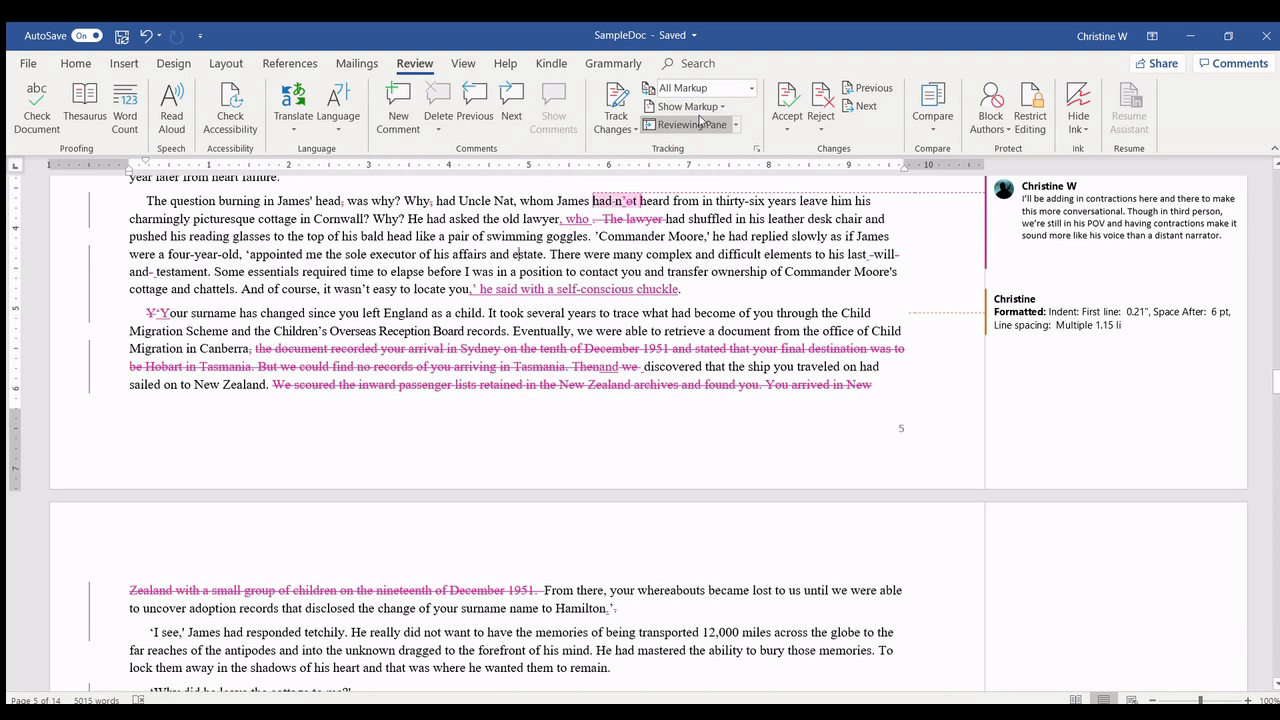
pyautogui.click(860, 105)
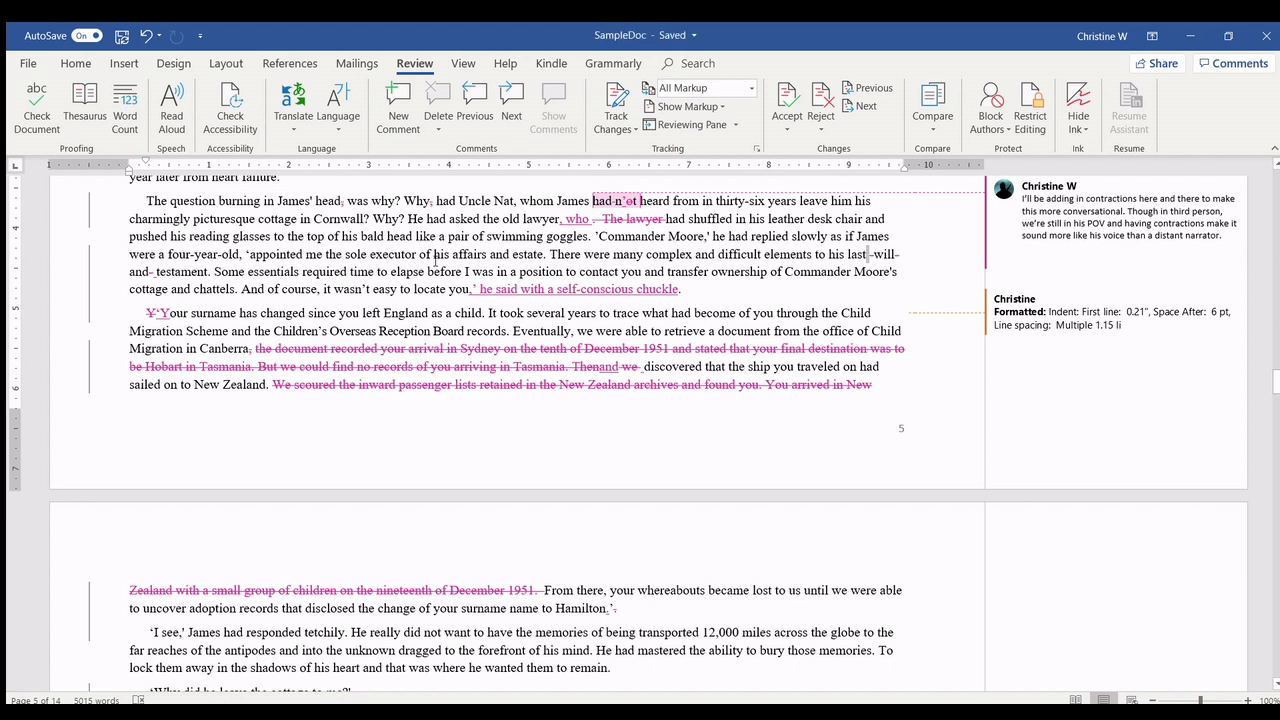
pyautogui.click(302, 259)
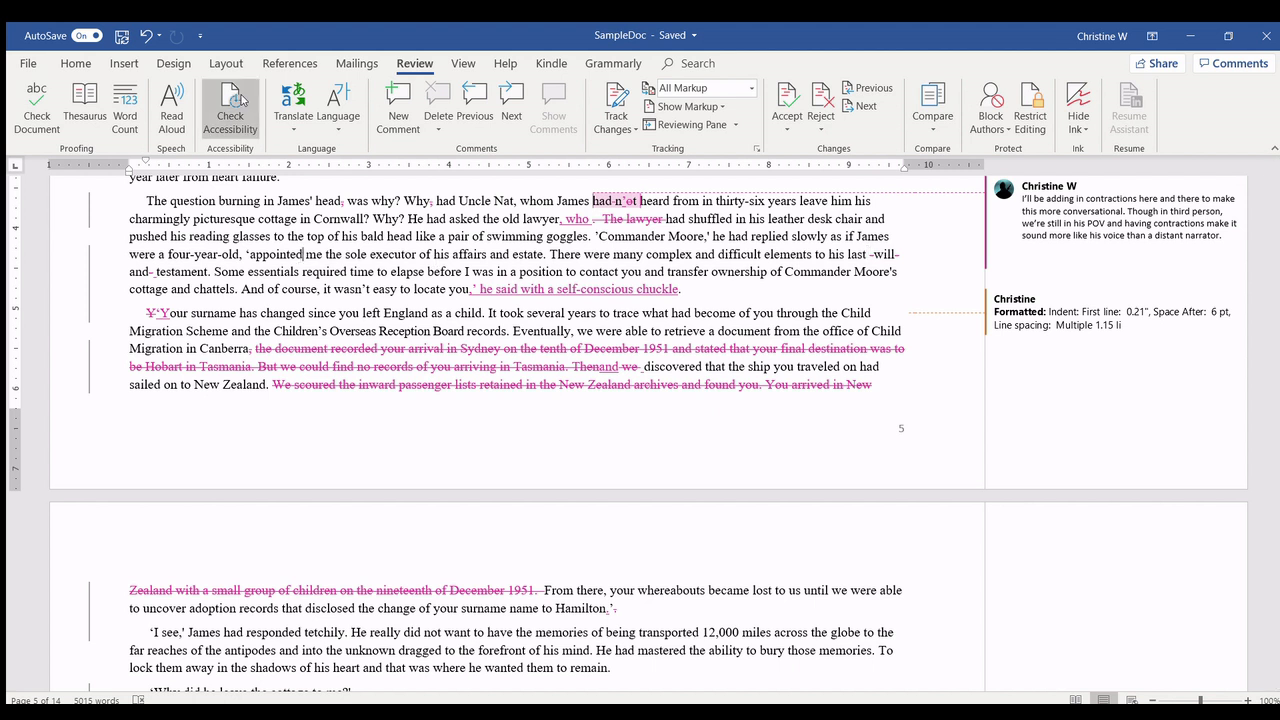
# Step: Undo the switch to landscape page orientation
pyautogui.click(226, 64)
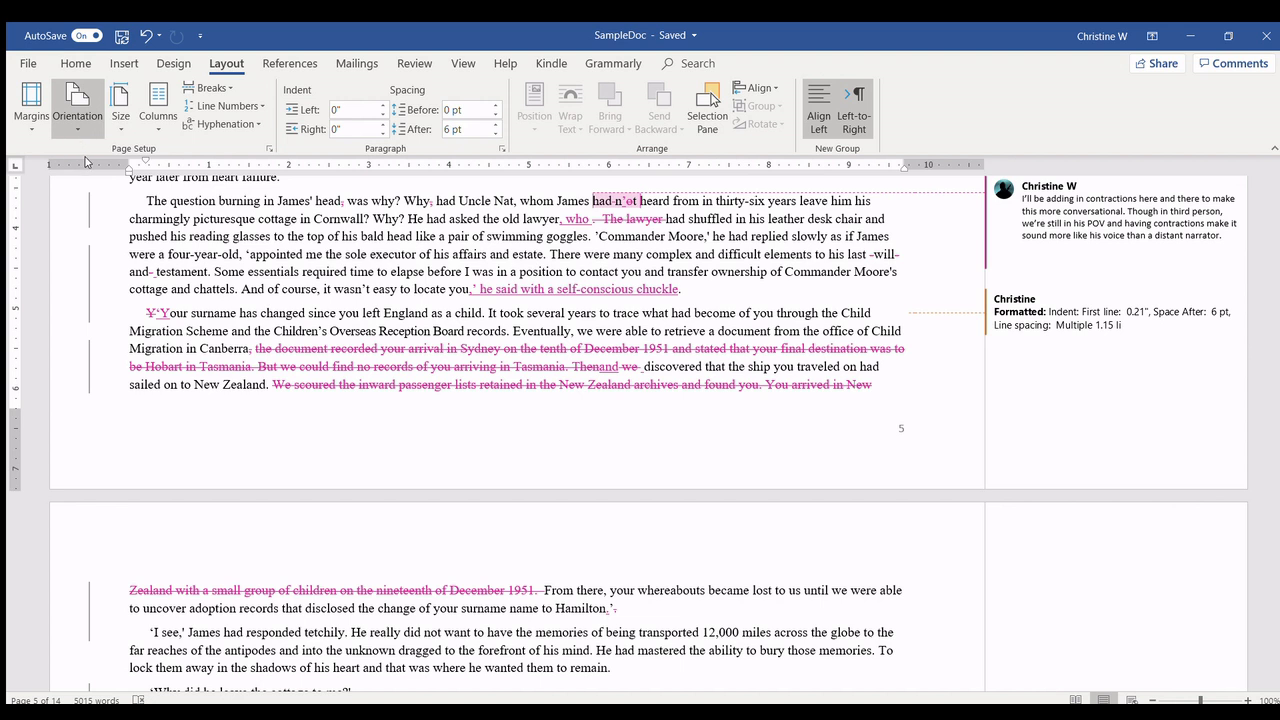
pyautogui.hotkey('ctrl', 'z')
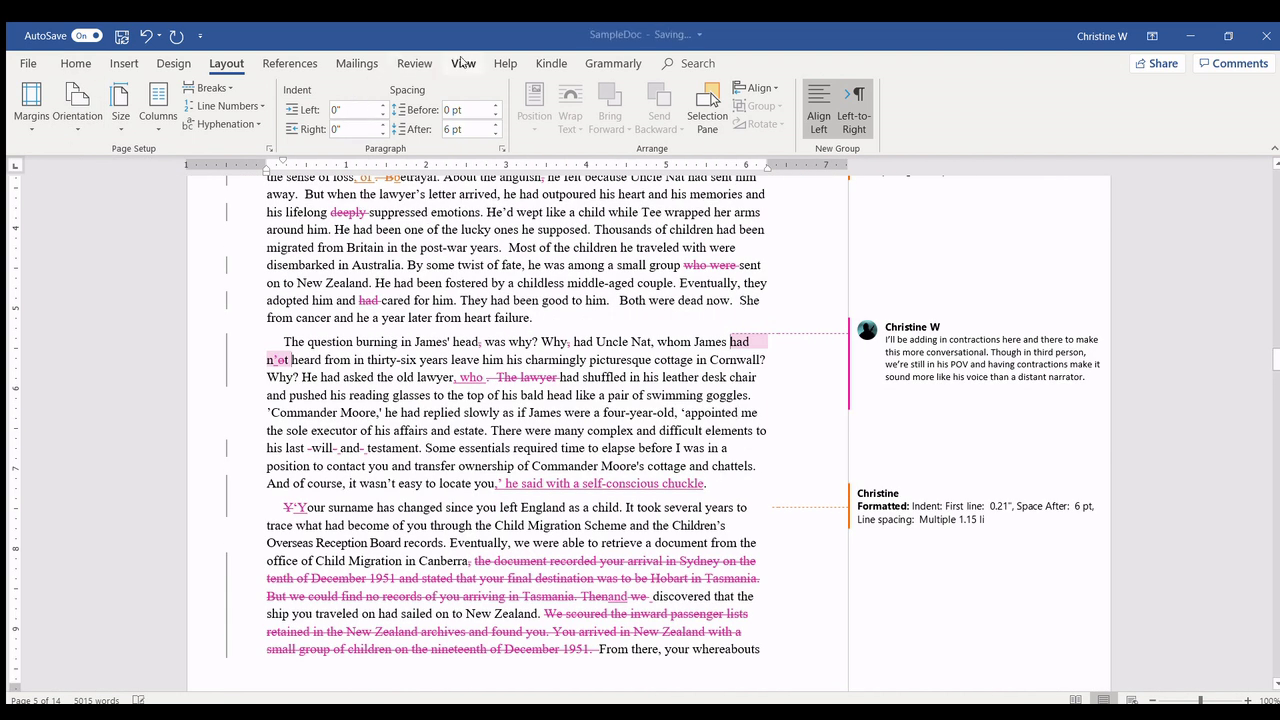
# Step: Look over the view and Grammarly tools and skim back through the Prologue and Chapter 1 with all markup displayed
pyautogui.click(465, 63)
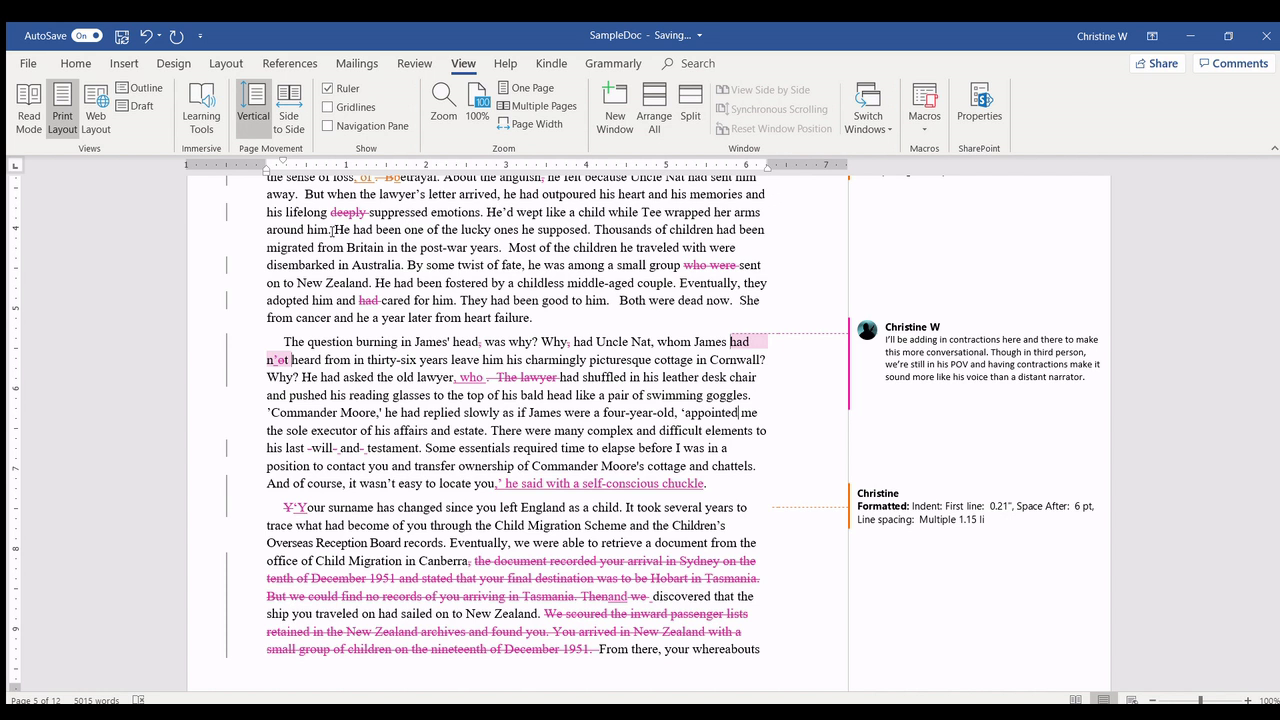
pyautogui.click(616, 64)
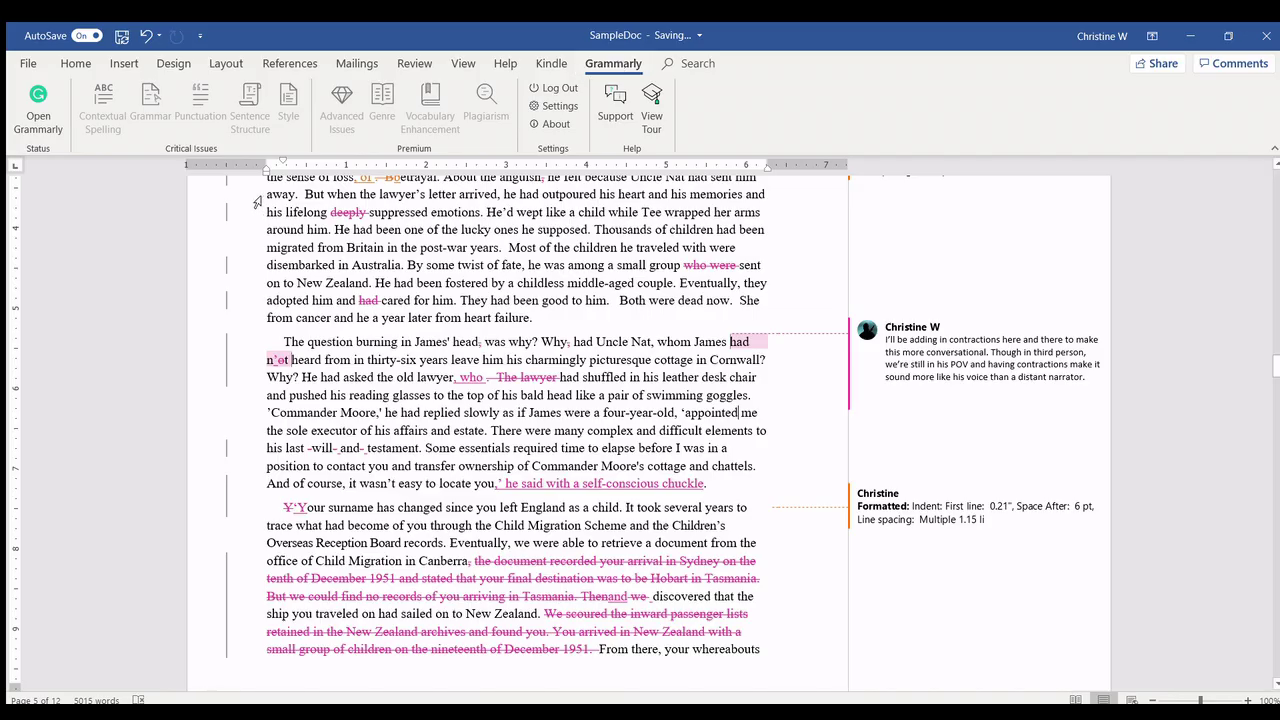
pyautogui.scroll(6, 430, 295)
pyautogui.scroll(20, 430, 295)
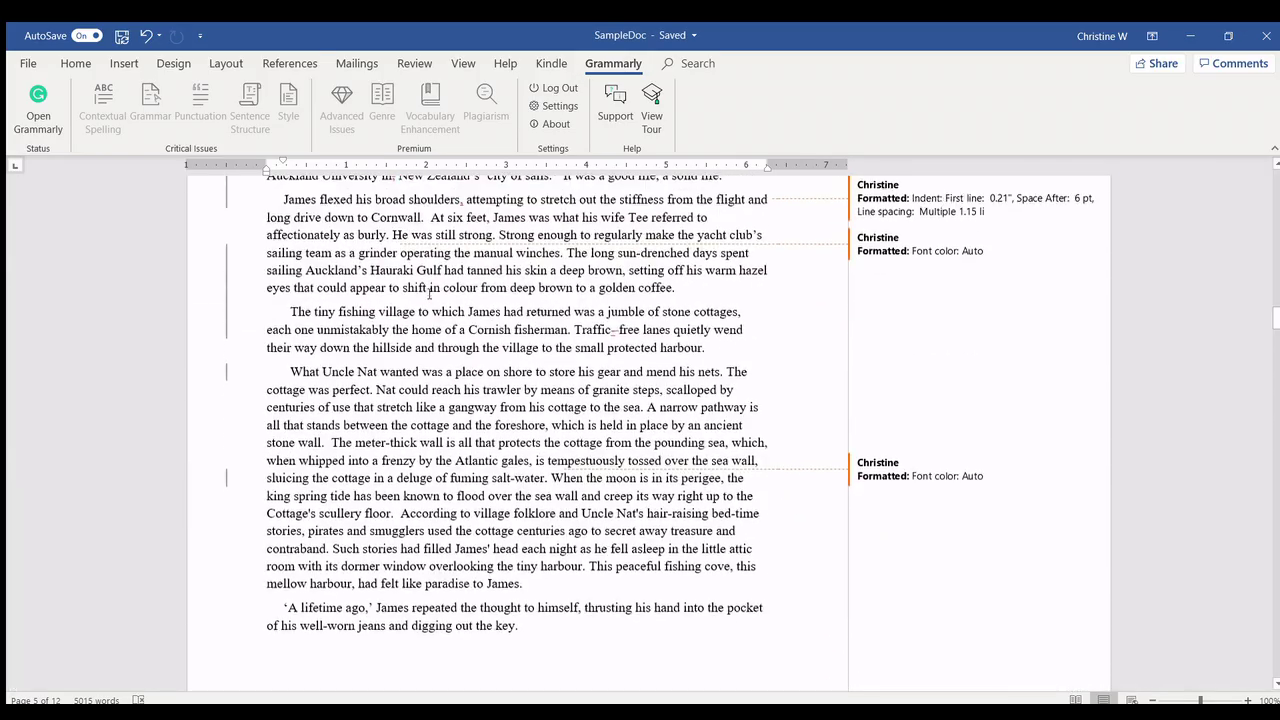
pyautogui.scroll(17, 430, 292)
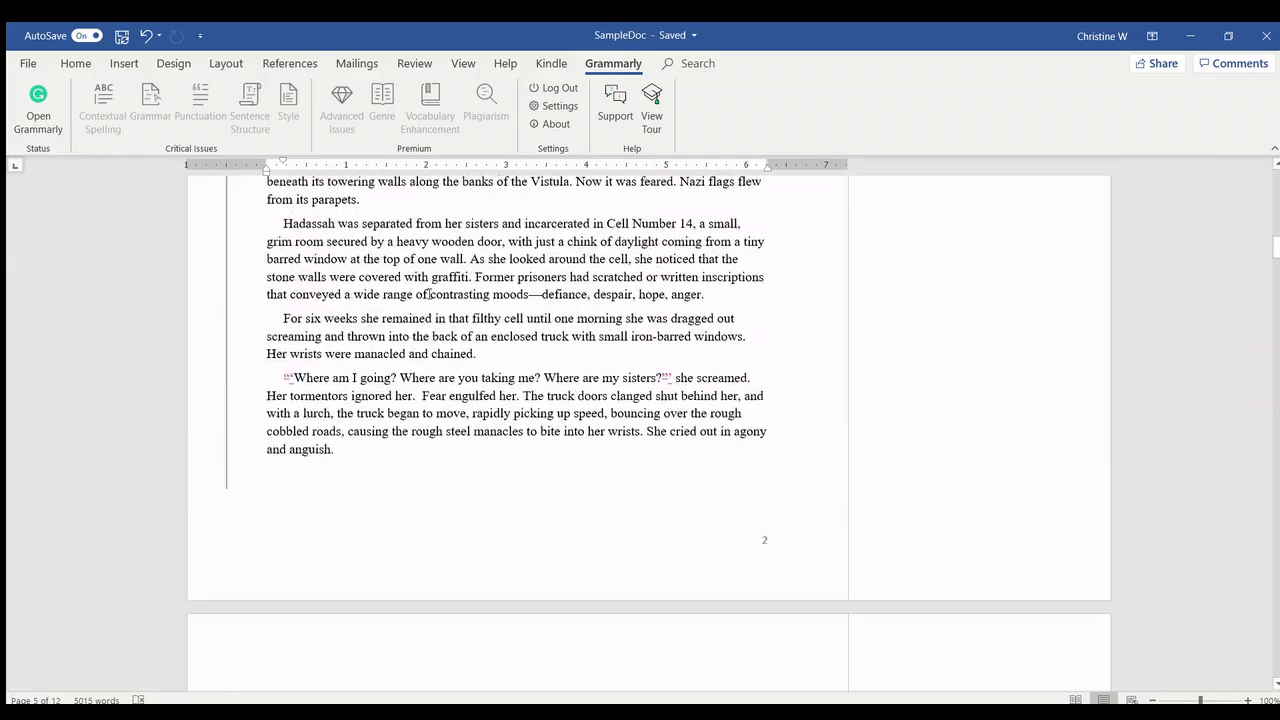
pyautogui.scroll(-15, 429, 288)
pyautogui.scroll(-2, 429, 290)
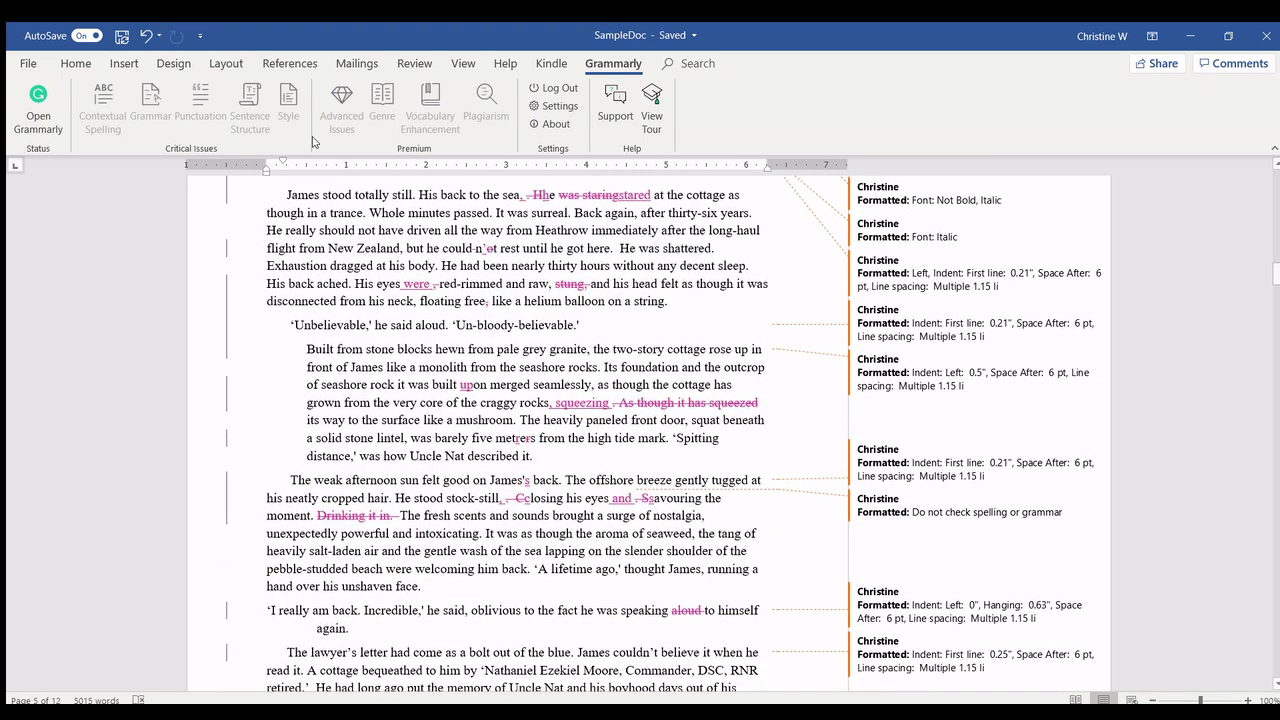
# Step: Run the Grammarly check, read the explanation for the misspelled word "metrers", and close the results
pyautogui.click(36, 104)
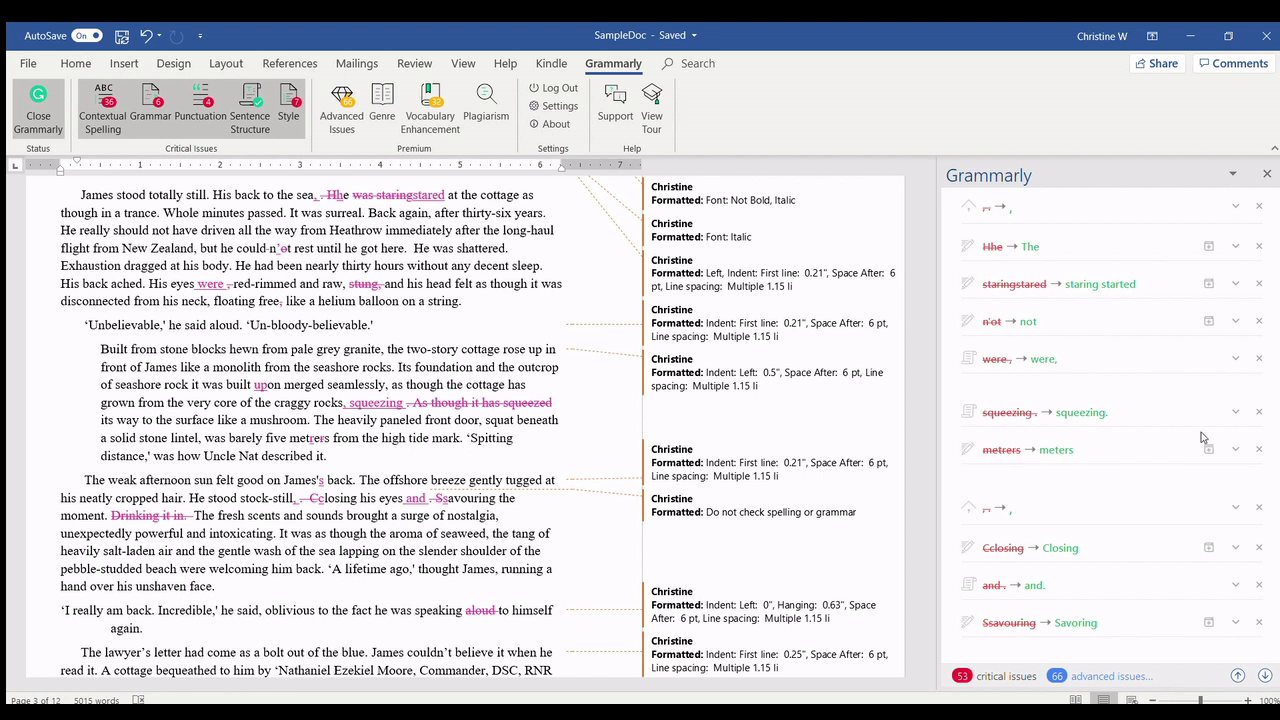
pyautogui.click(1235, 449)
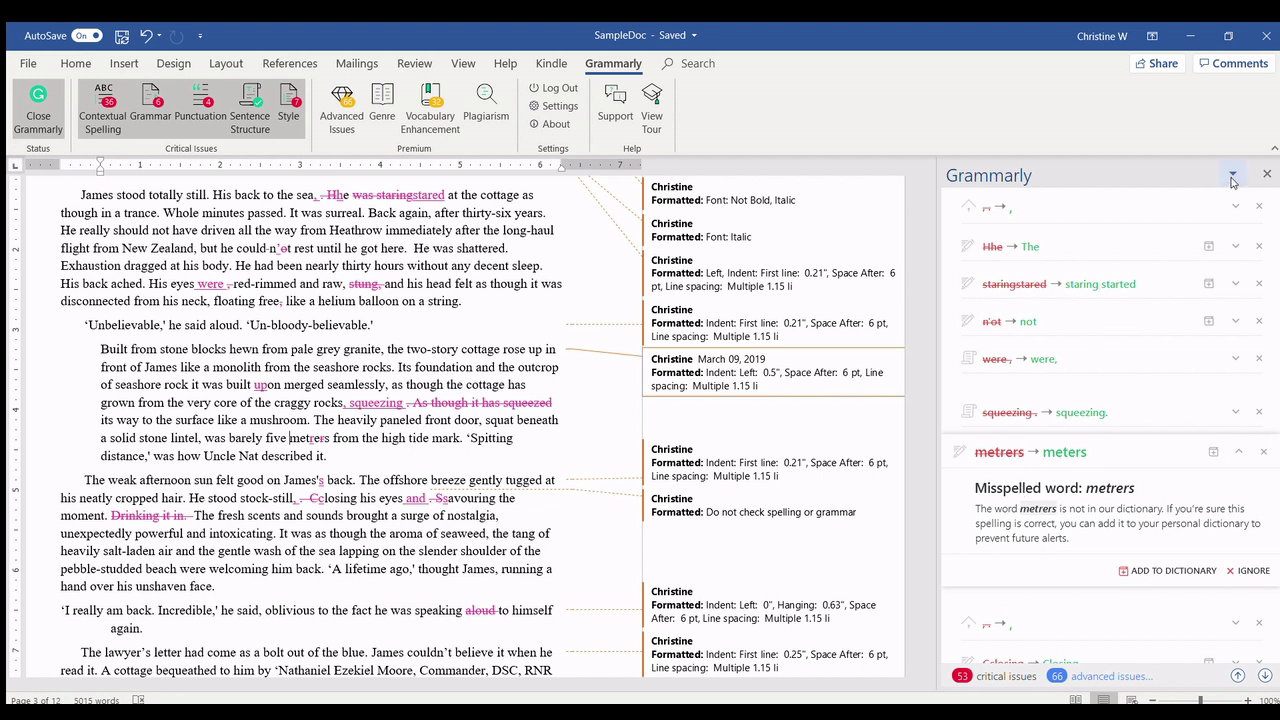
pyautogui.click(1265, 175)
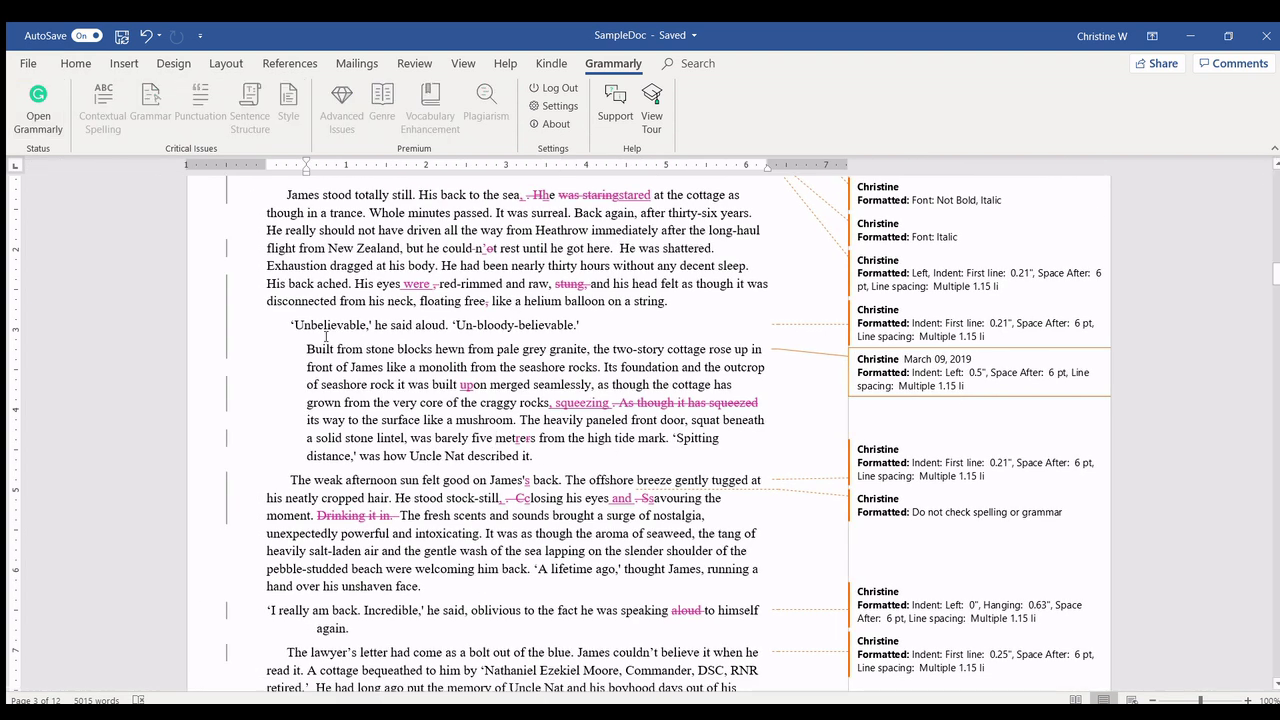
# Step: Change the display of the tracked changes from All Markup to Simple Markup
pyautogui.click(411, 64)
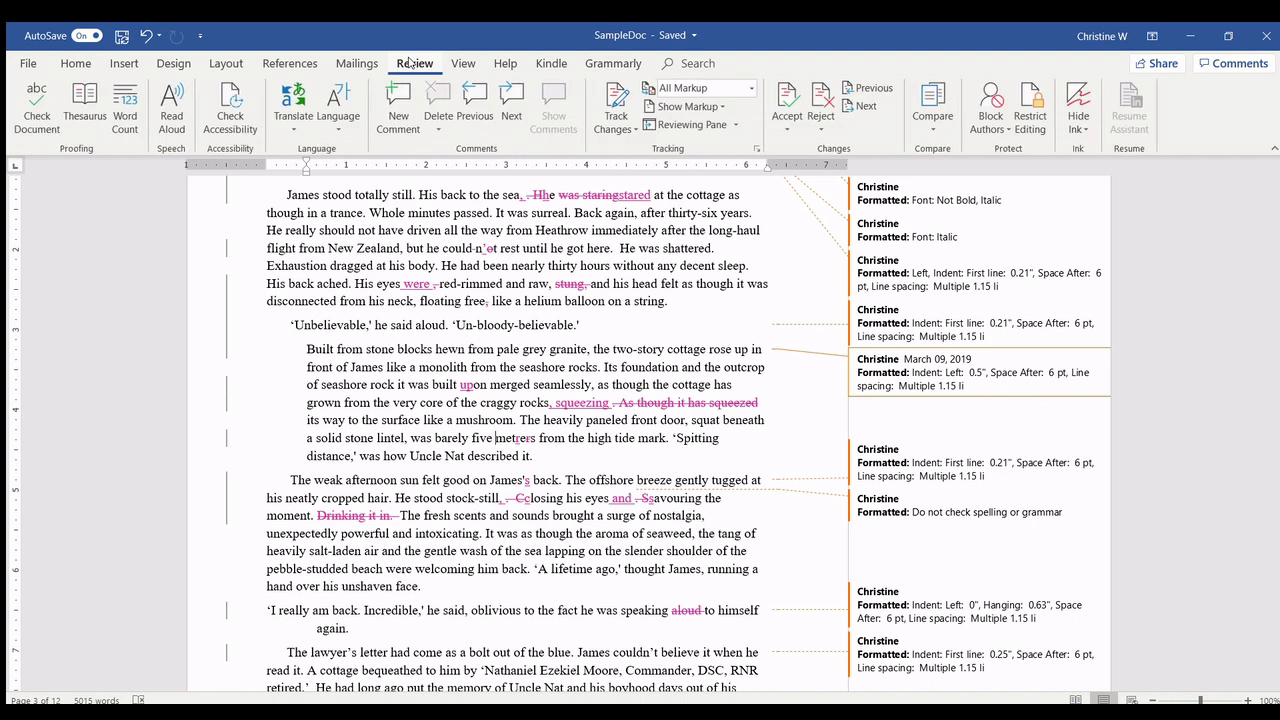
pyautogui.click(751, 88)
pyautogui.click(720, 108)
pyautogui.scroll(-5, 463, 430)
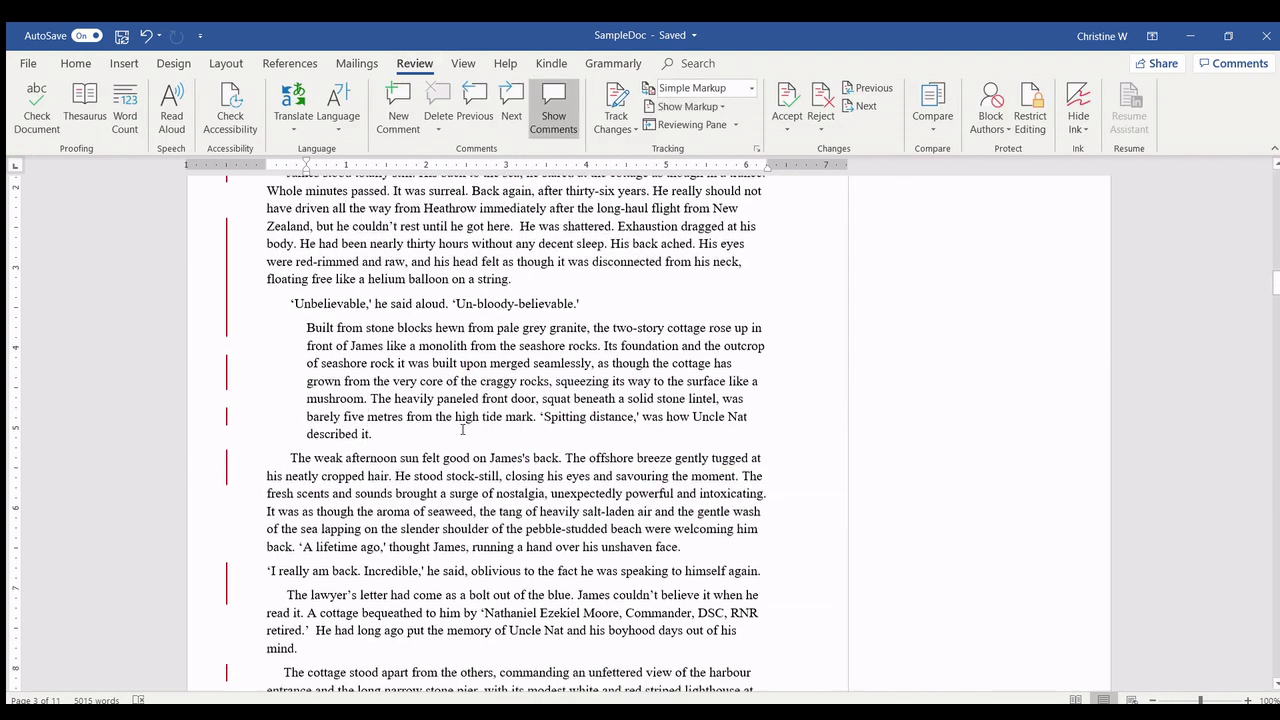
# Step: Insert the dog picture on a new line after the paragraph ending "his boyhood days out of his mind."
pyautogui.click(308, 474)
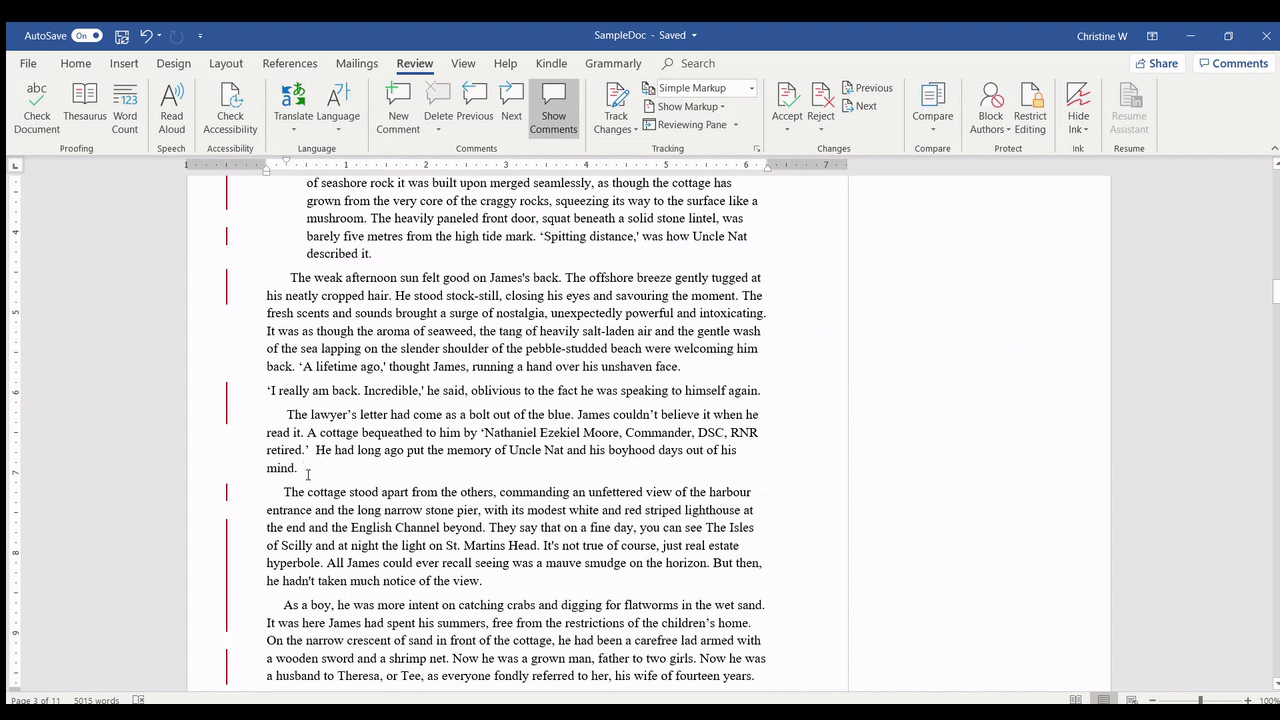
pyautogui.press('Return')
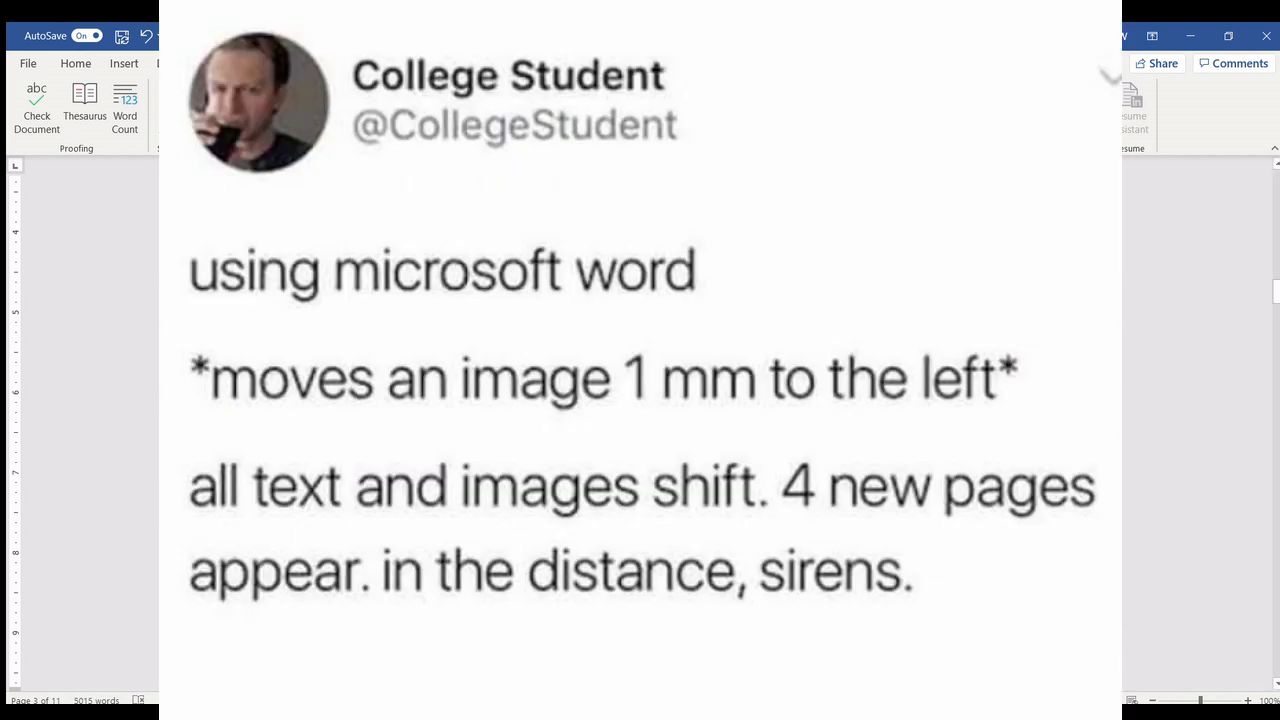
pyautogui.click(124, 64)
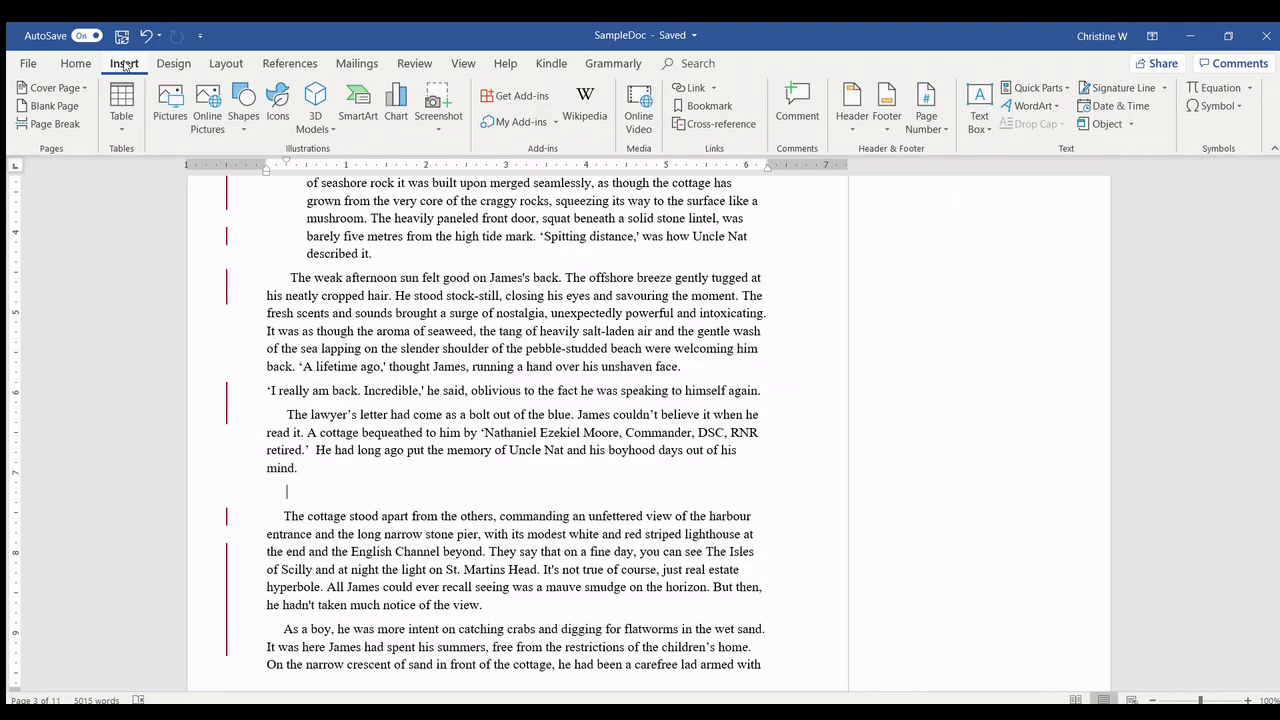
pyautogui.click(167, 101)
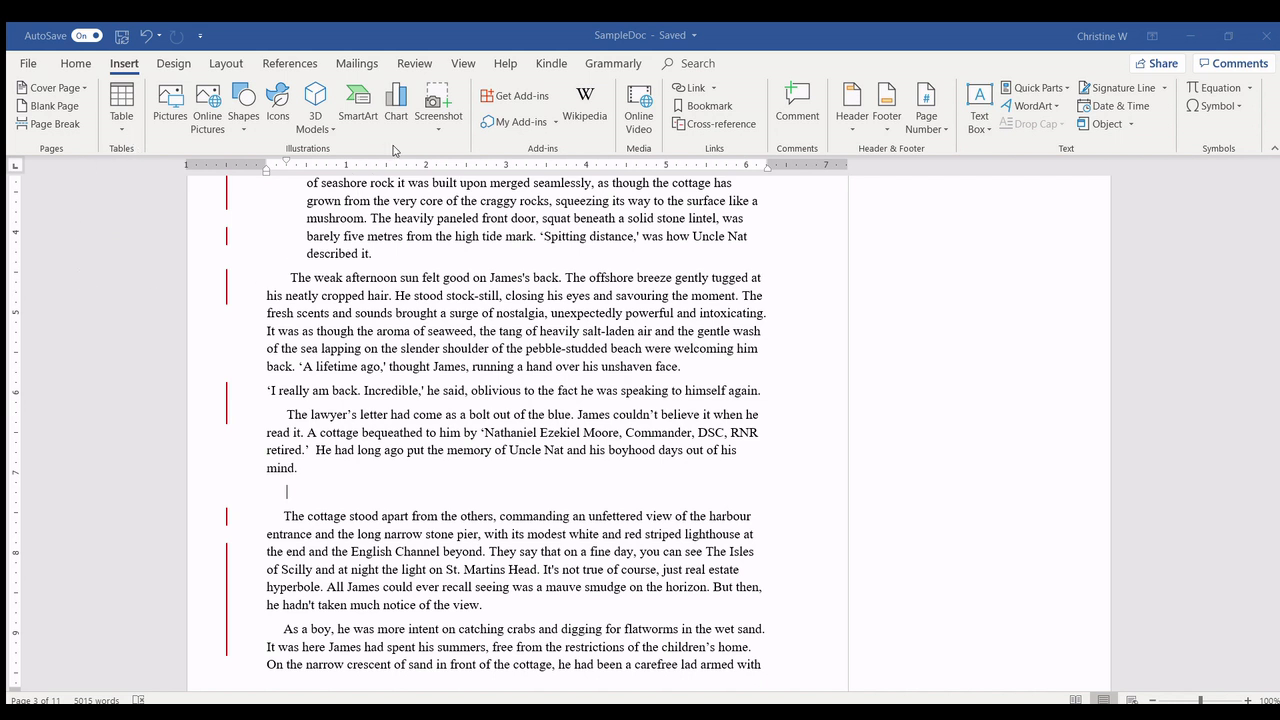
pyautogui.hotkey('ctrl', 'v')
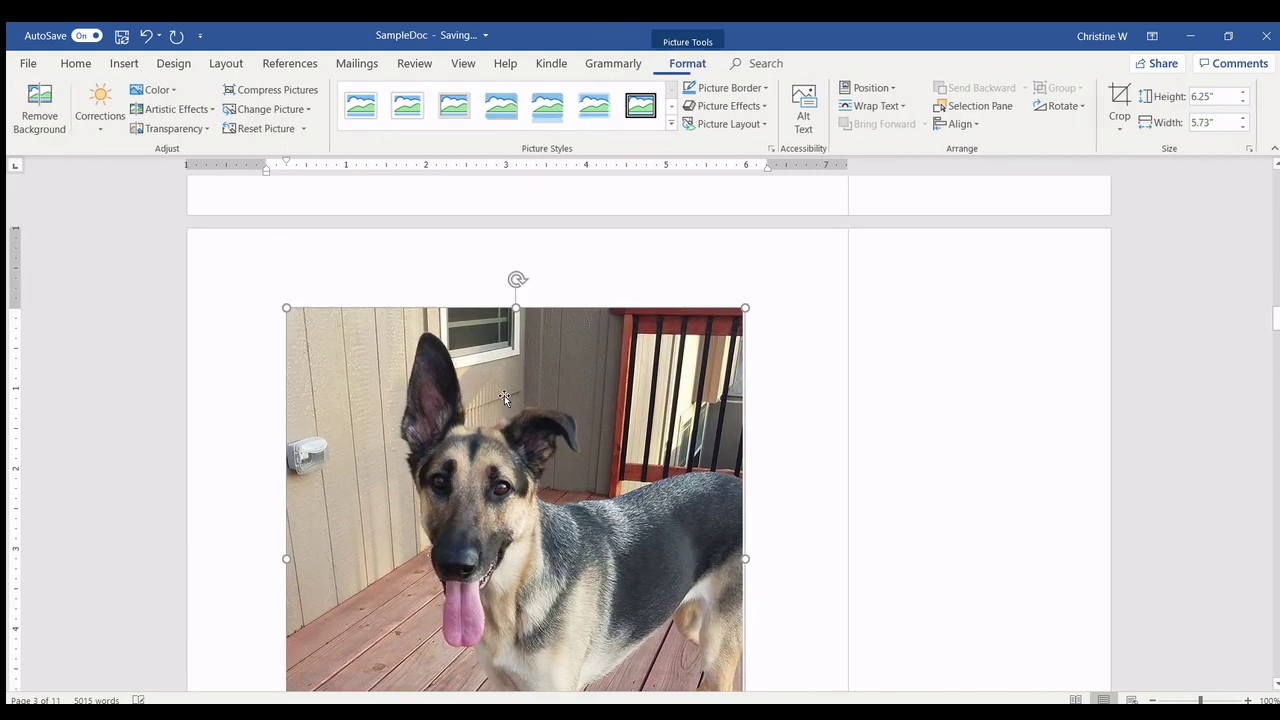
# Step: Move the dog picture up so that it sits in line directly after the word "mind."
pyautogui.scroll(-3, 830, 456)
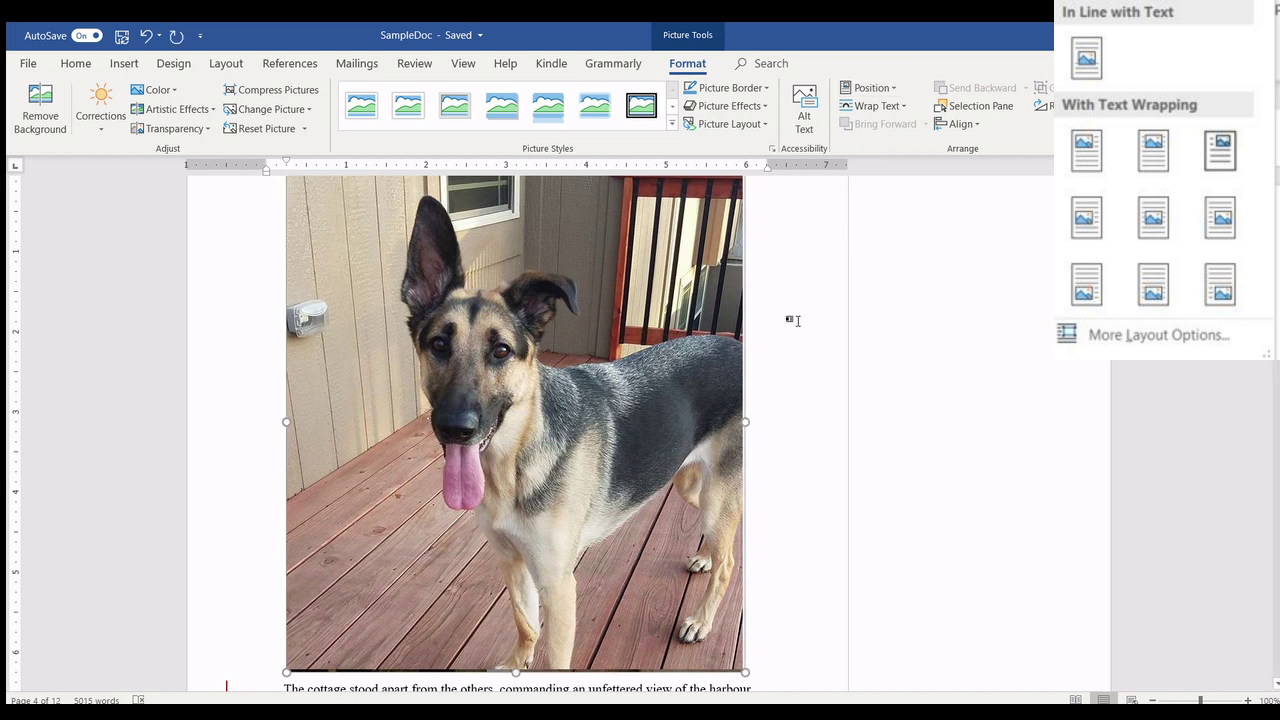
pyautogui.scroll(3, 793, 320)
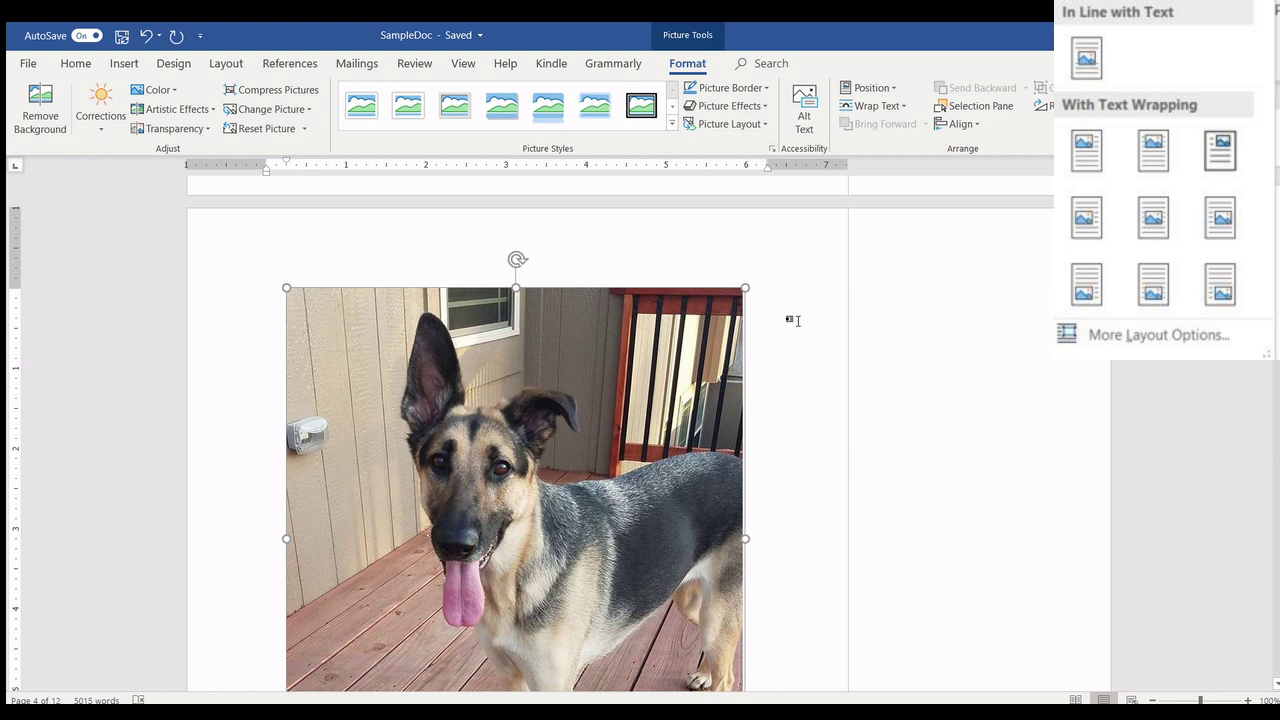
pyautogui.scroll(-6, 793, 320)
pyautogui.scroll(5, 793, 320)
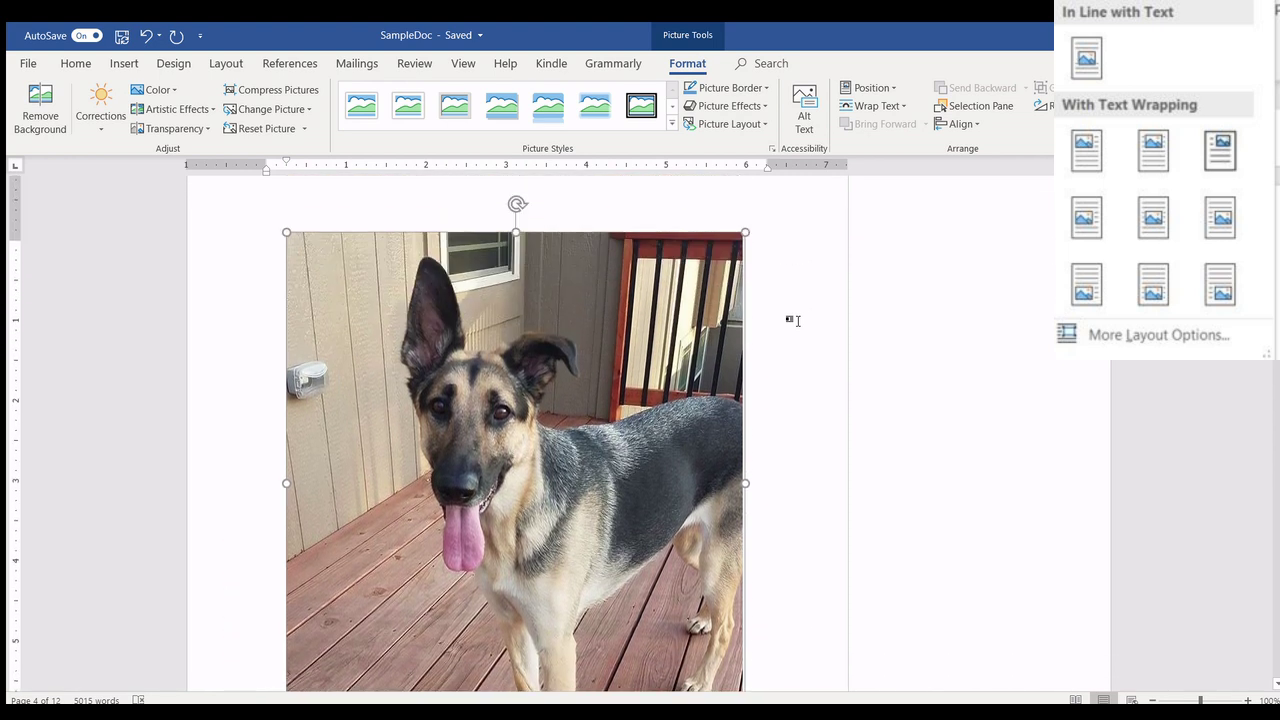
pyautogui.scroll(5, 793, 320)
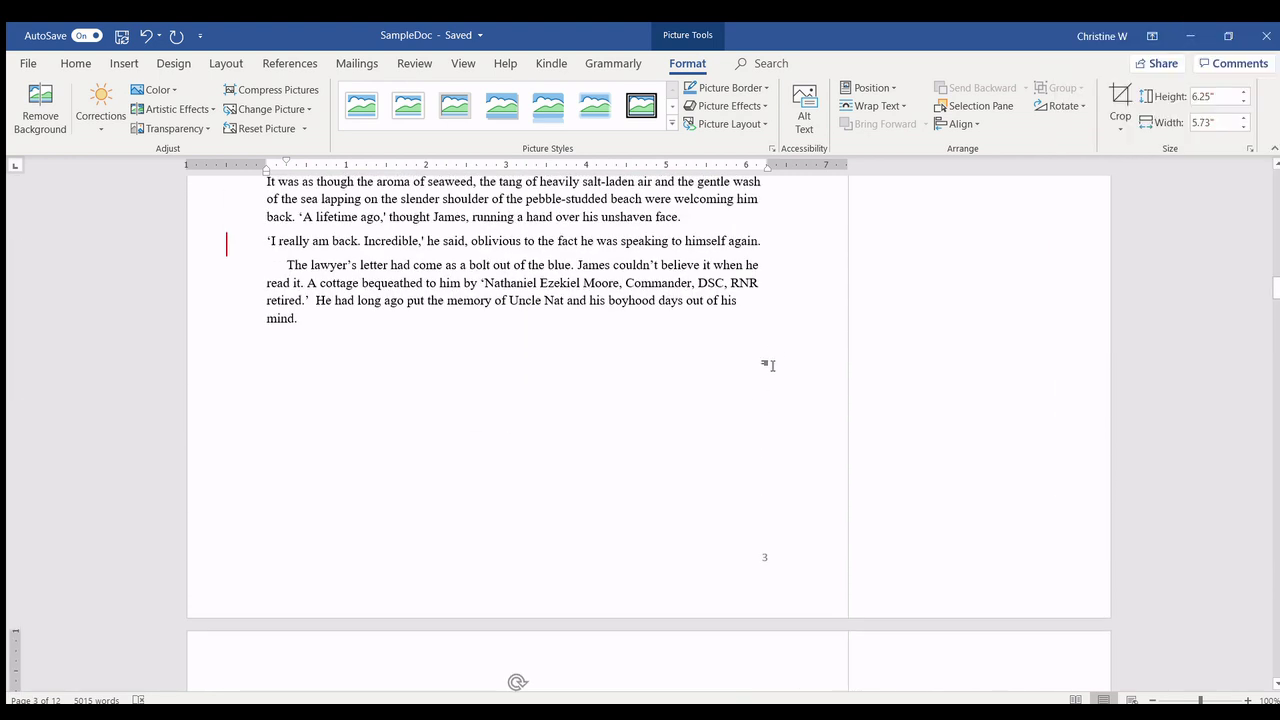
pyautogui.click(686, 494)
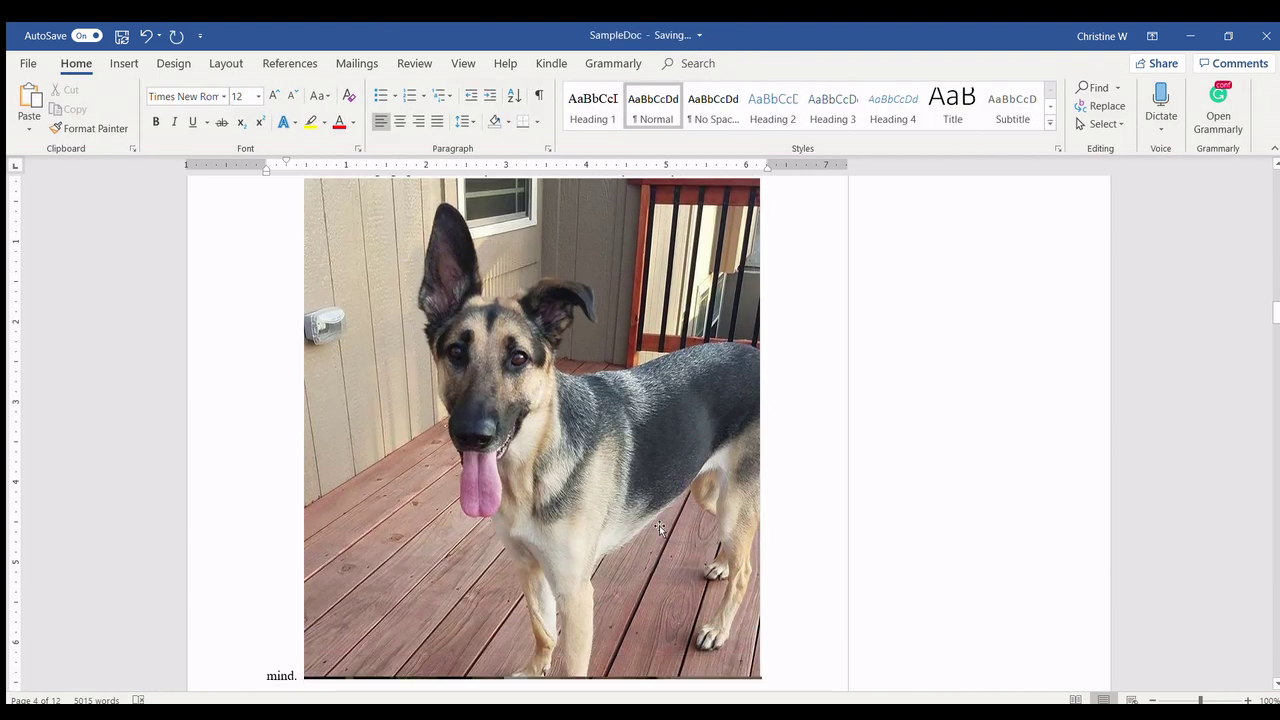
# Step: Show the formatting options for the dog picture, and delete the picture from the manuscript
pyautogui.scroll(-4, 659, 525)
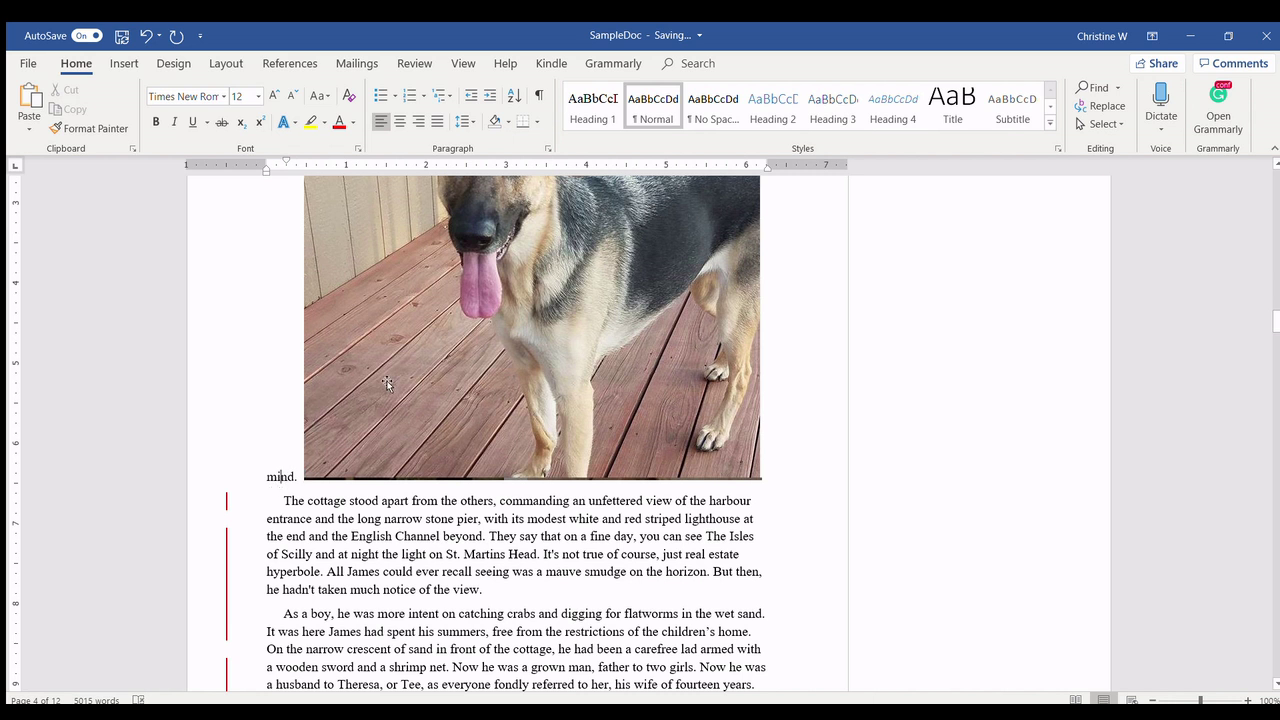
pyautogui.click(480, 392)
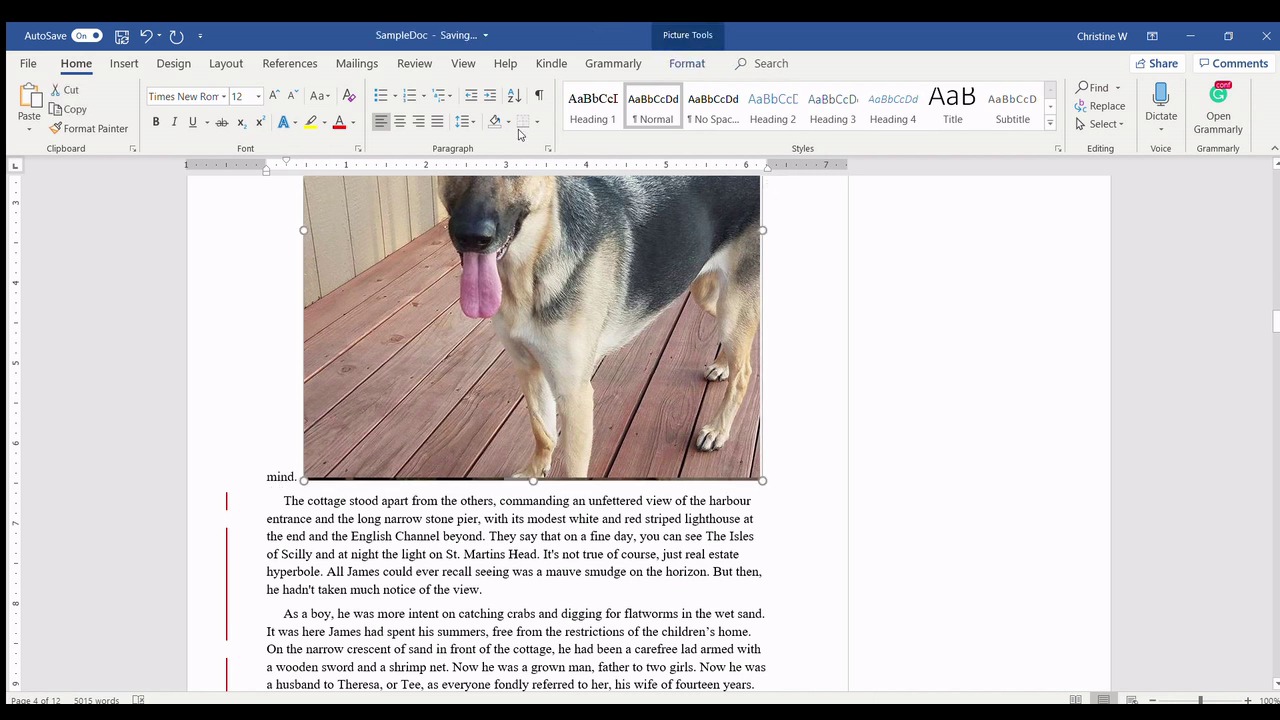
pyautogui.click(690, 62)
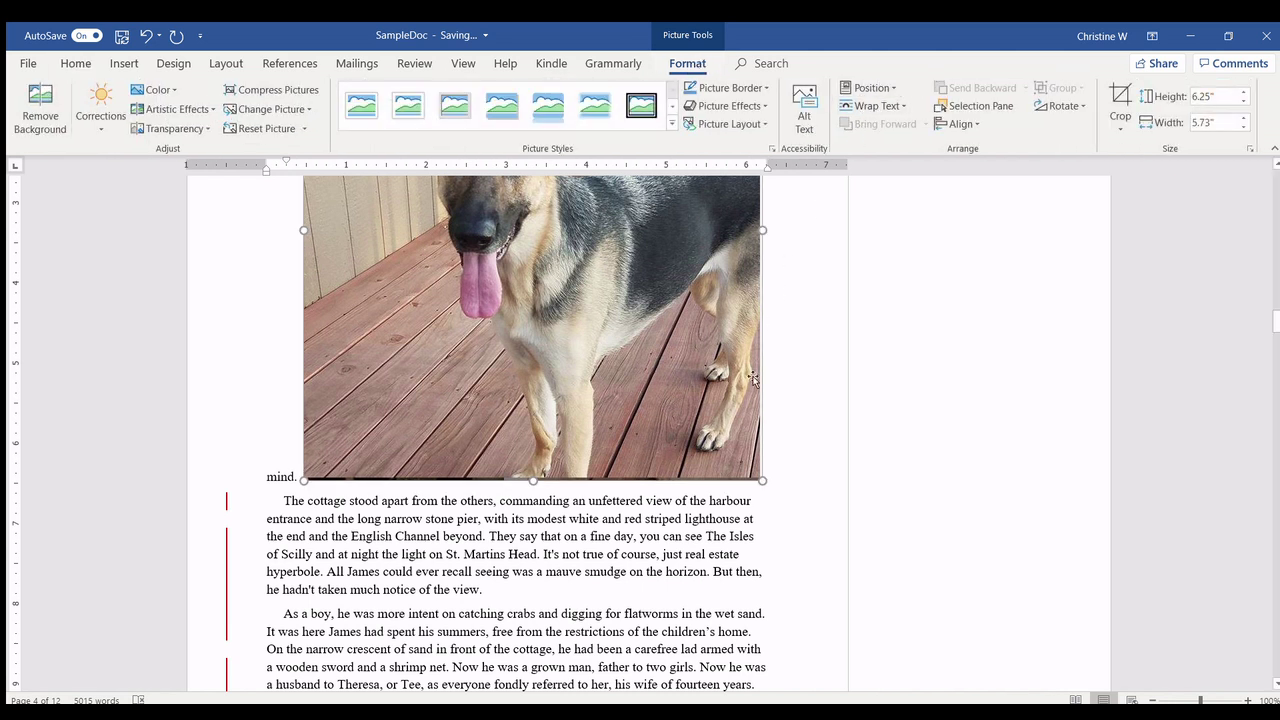
pyautogui.scroll(5, 753, 378)
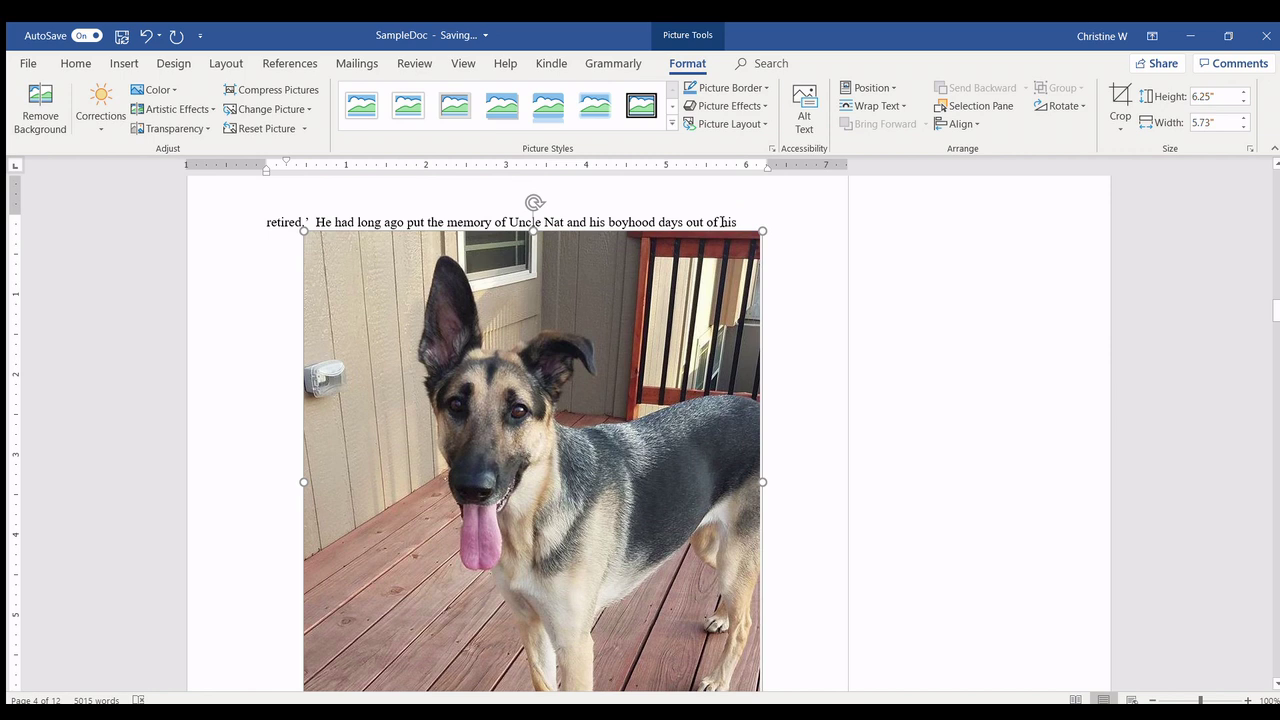
pyautogui.click(720, 222)
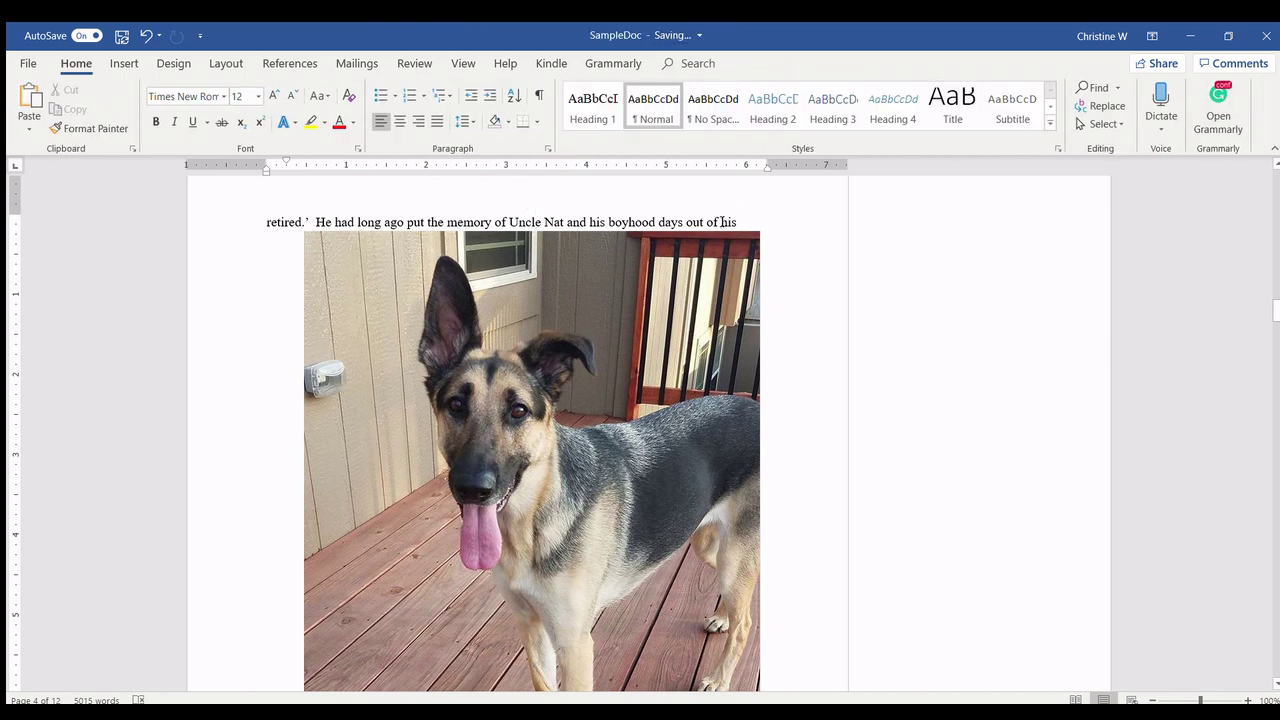
pyautogui.click(652, 275)
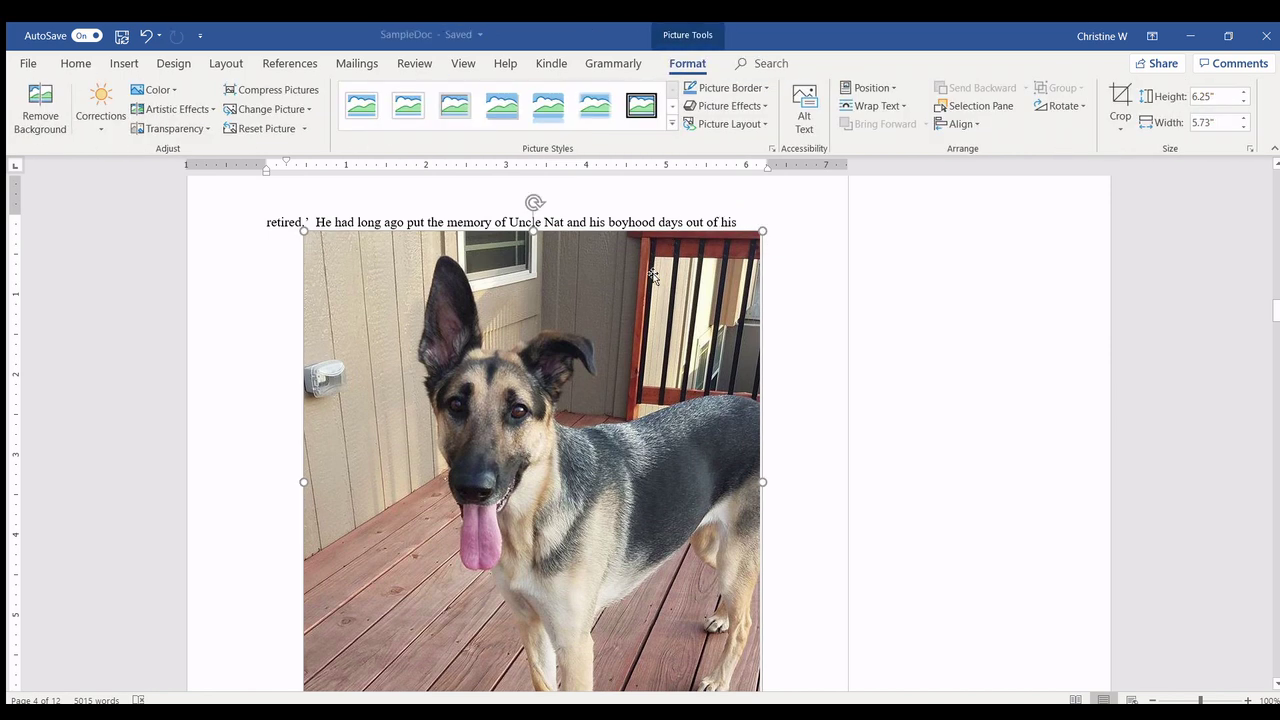
pyautogui.press('Delete')
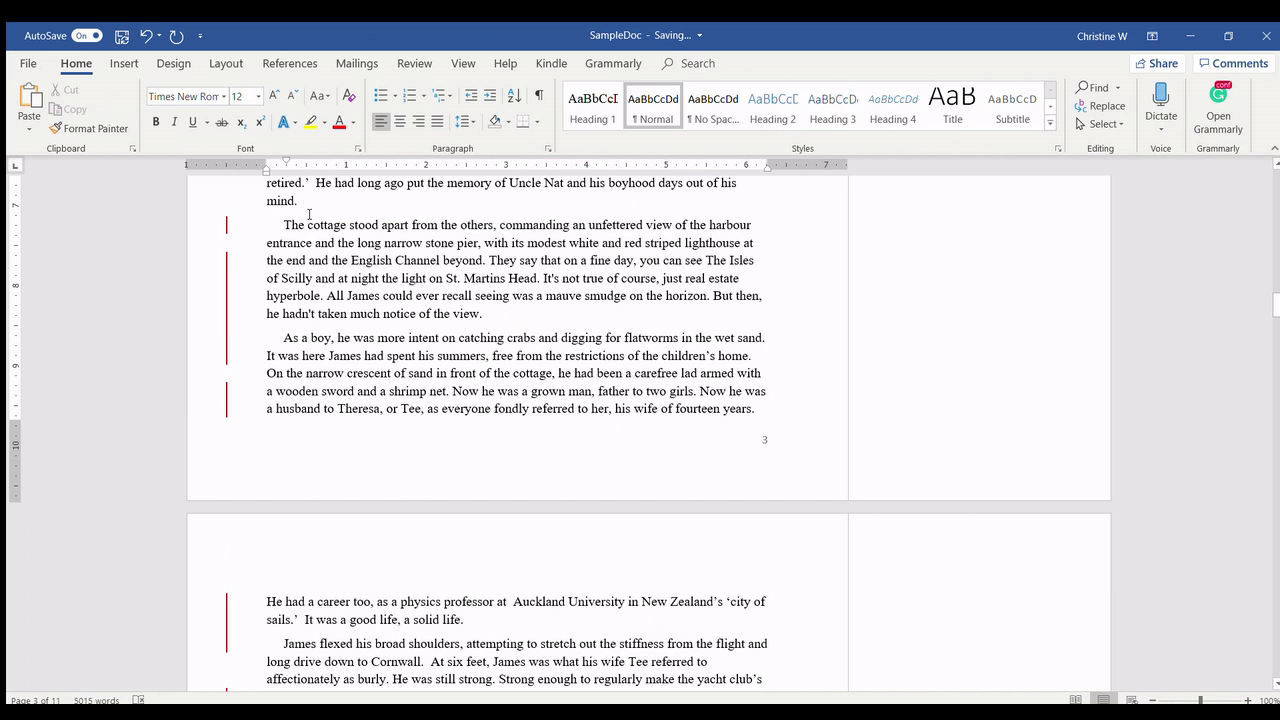
# Step: Insert a 3 by 3 table on a new line after "out of his mind." and look over its layout and design tools
pyautogui.press('Return')
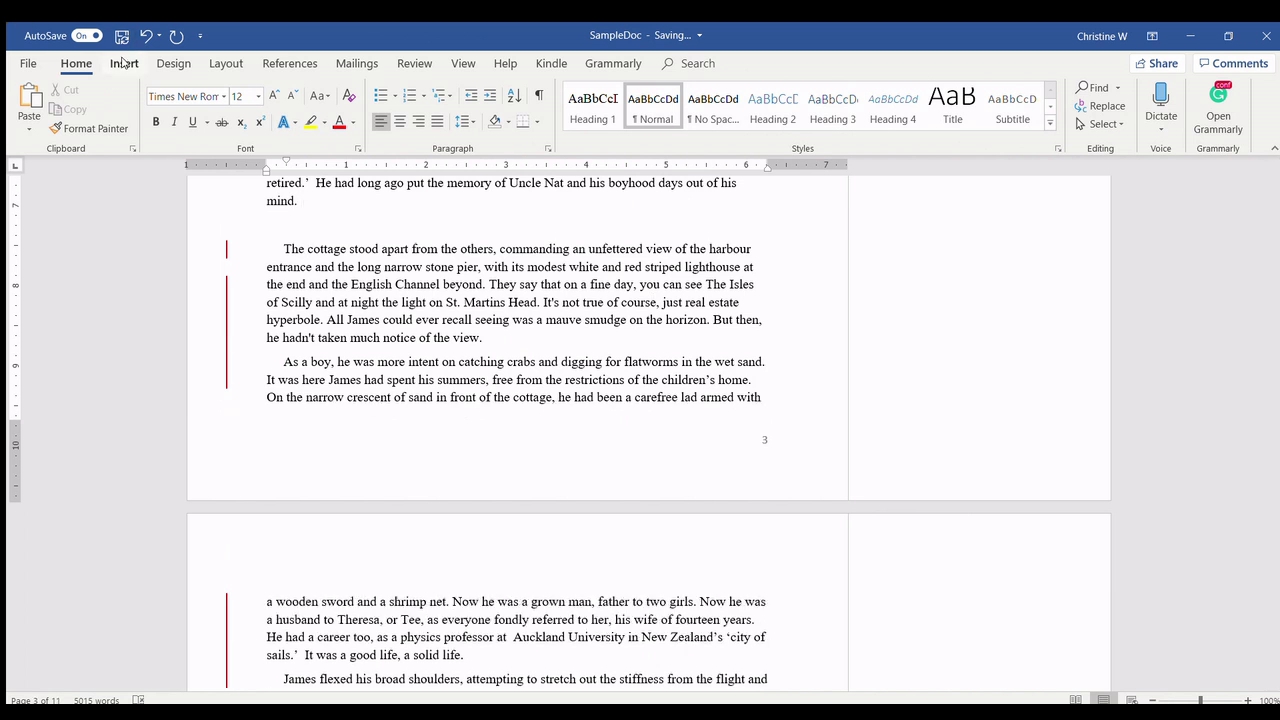
pyautogui.click(124, 63)
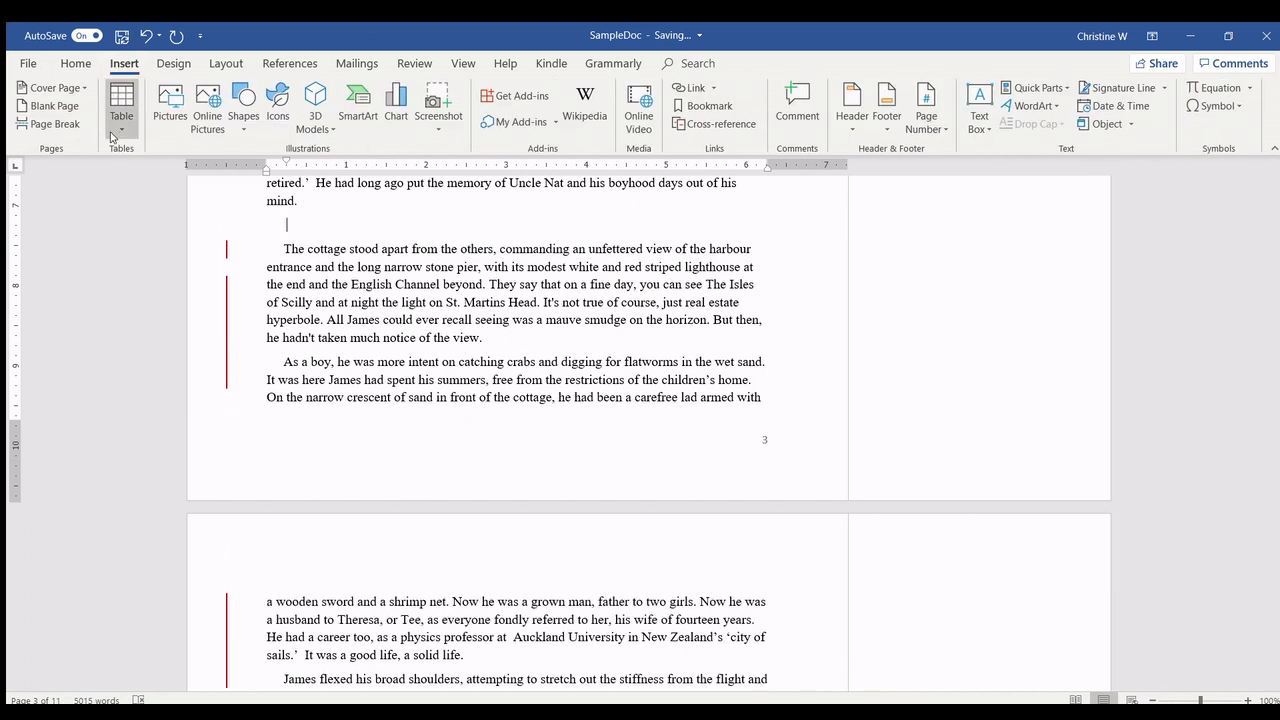
pyautogui.click(112, 137)
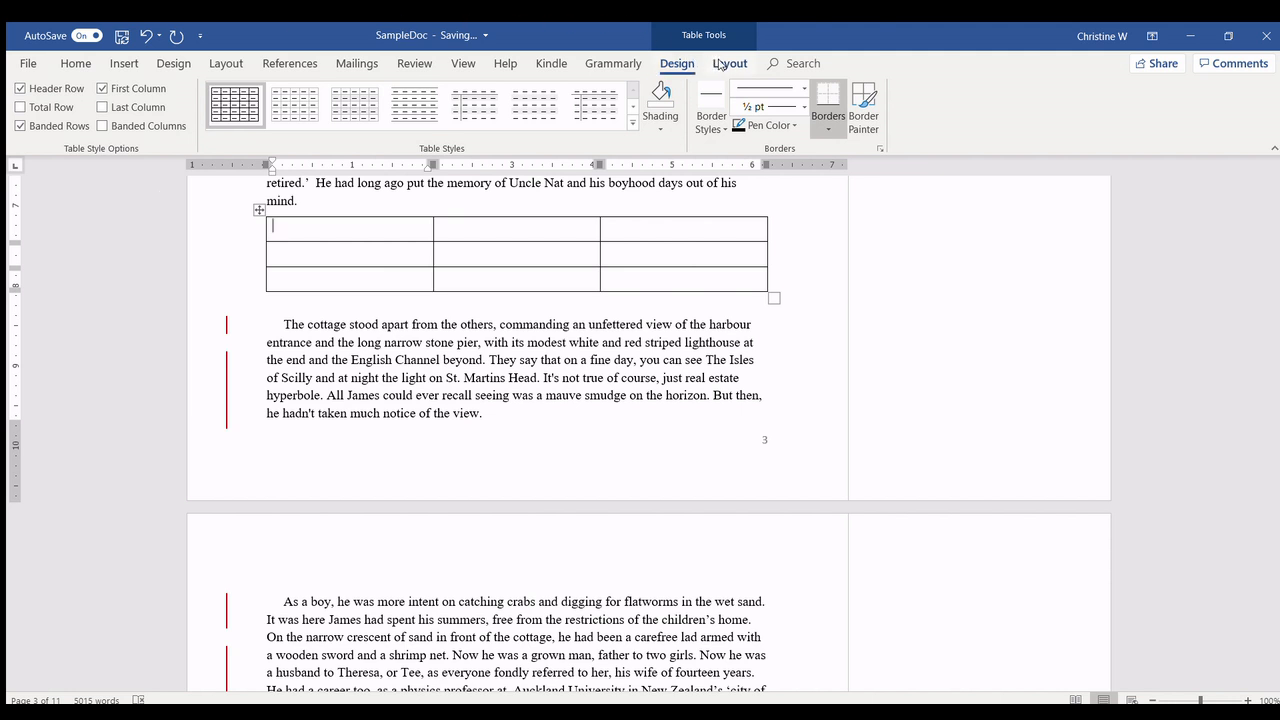
pyautogui.click(720, 63)
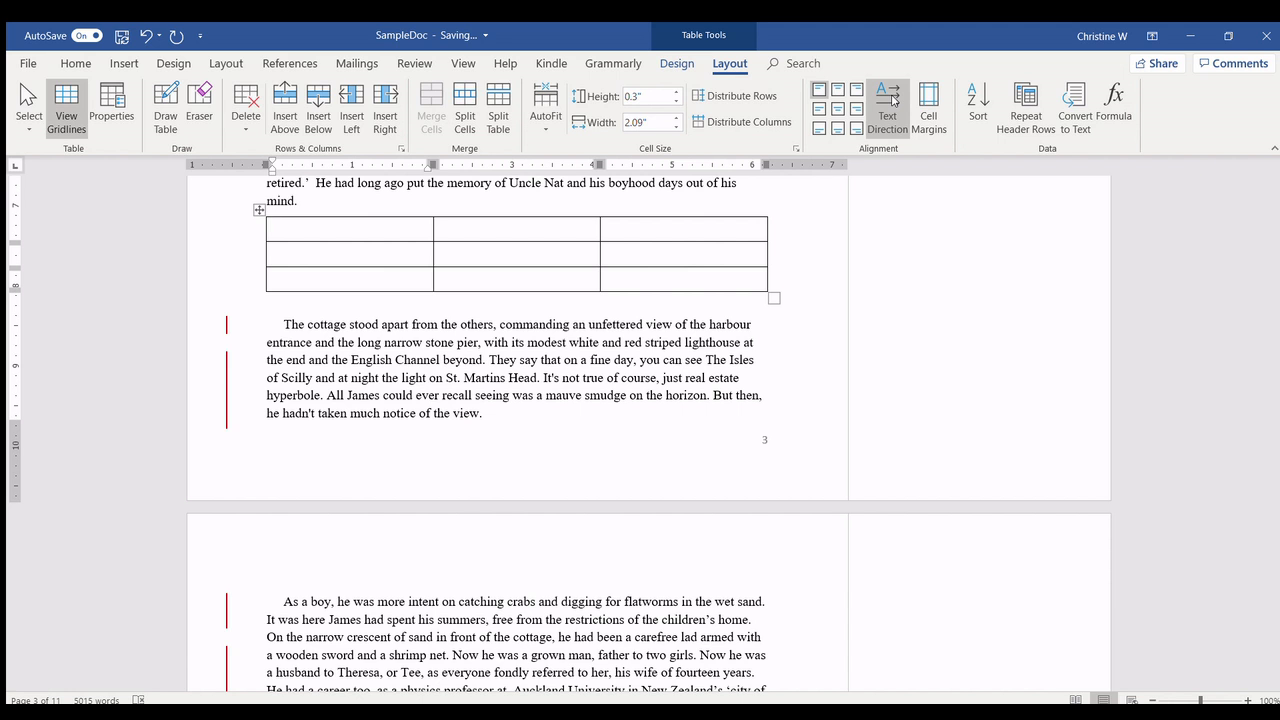
pyautogui.click(669, 64)
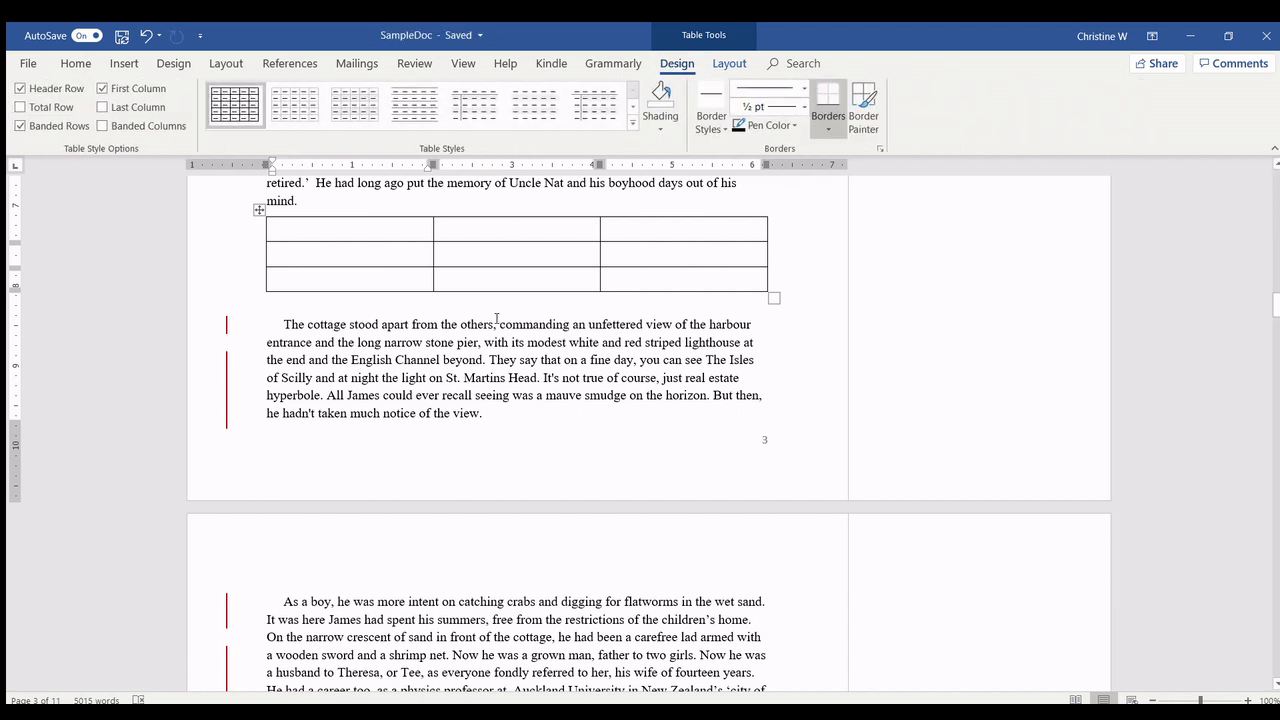
pyautogui.hotkey('ctrl', 'z')
pyautogui.scroll(-7, 497, 342)
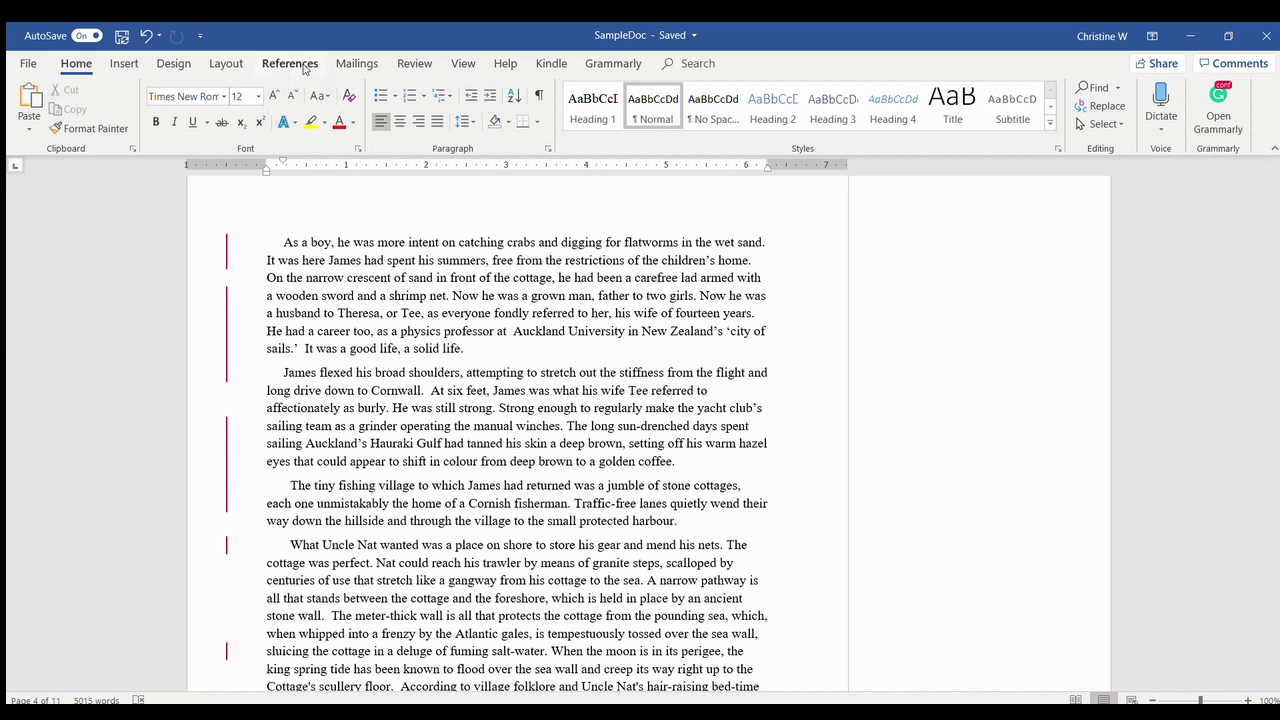
# Step: Enlarge the word "boy" in "As a boy" to 14 pt and reduce it back to 12 pt
pyautogui.doubleClick(320, 242)
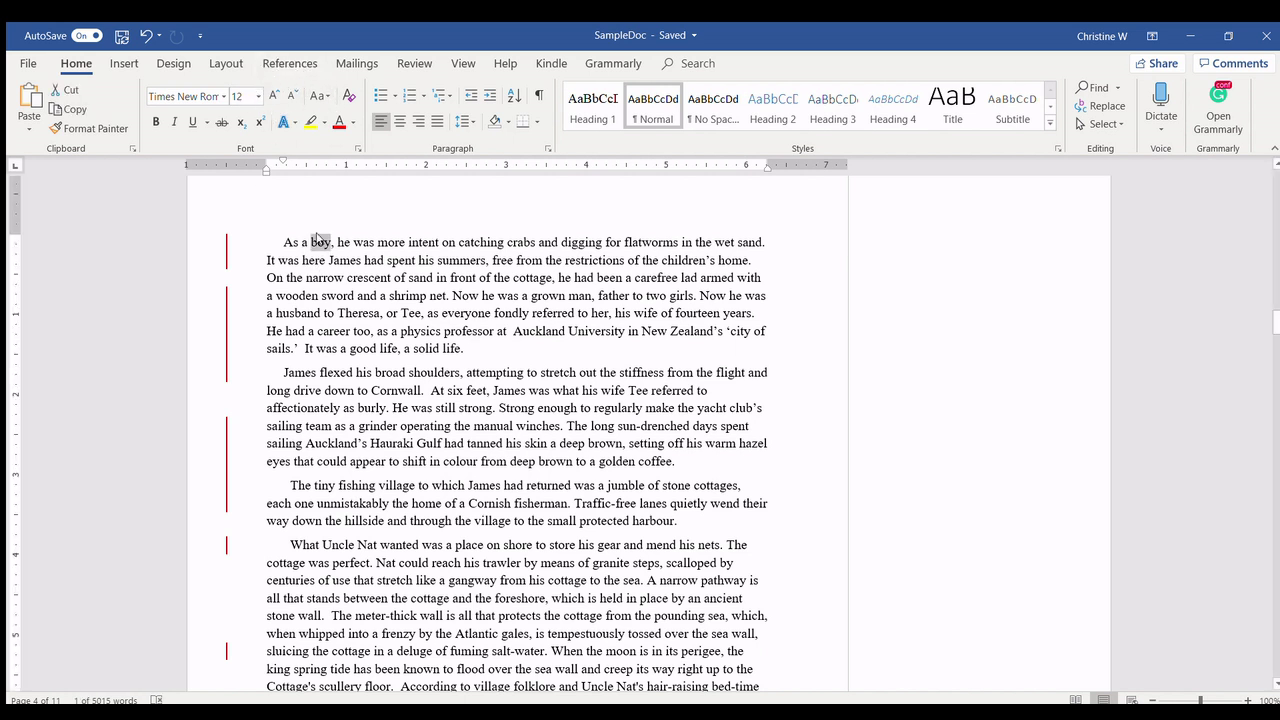
pyautogui.click(270, 94)
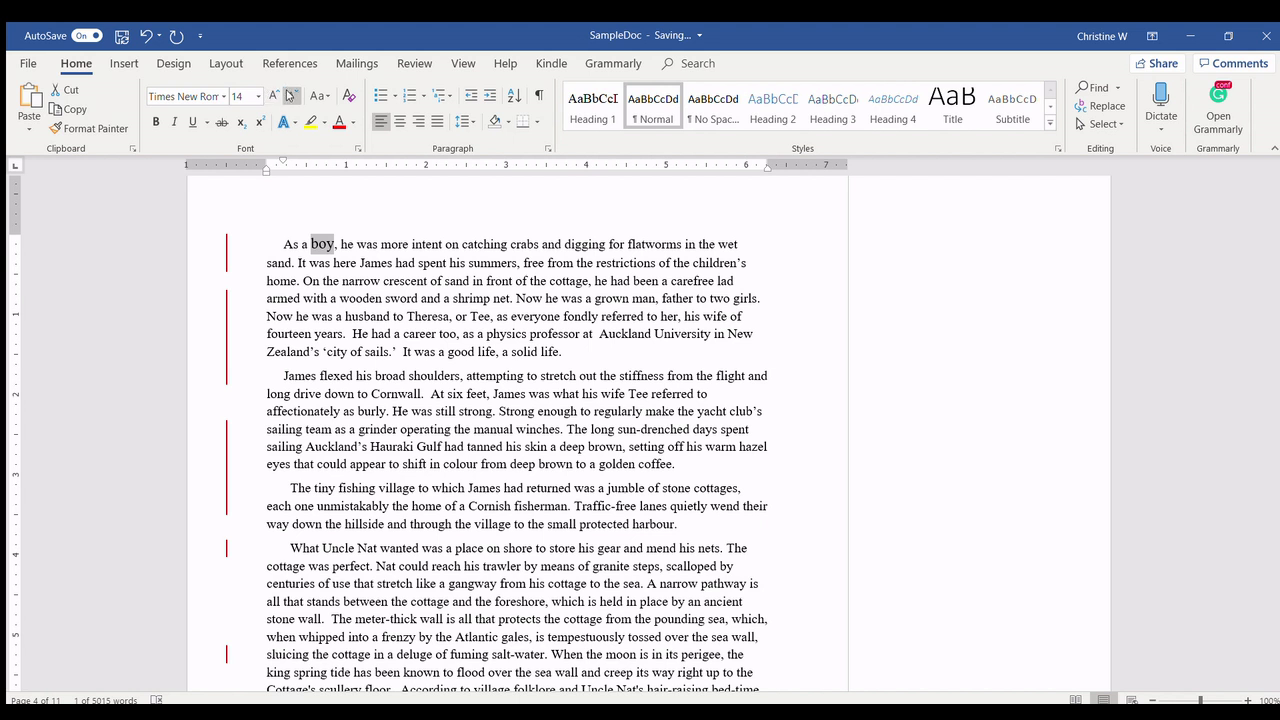
pyautogui.click(290, 94)
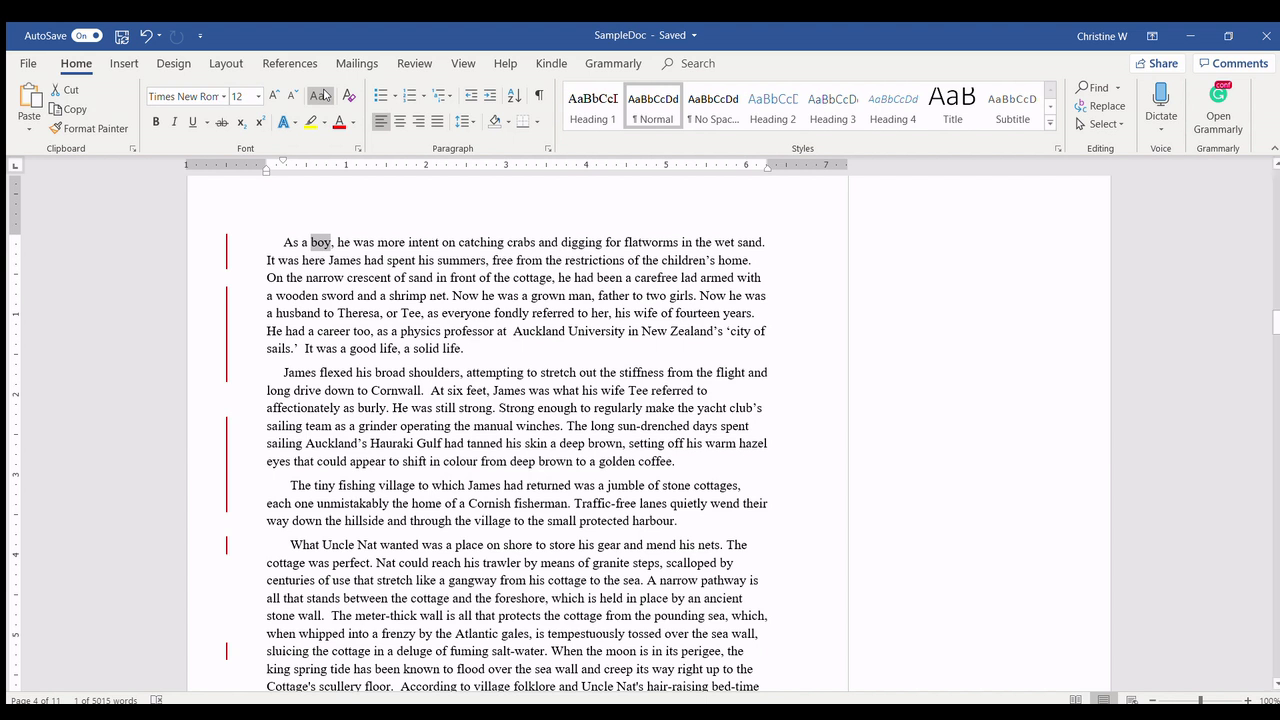
# Step: Capitalize the first letters of "broad", "shoulders" and "stretch" in the sentence about flexing his shoulders
pyautogui.click(384, 371)
pyautogui.press('BackSpace')
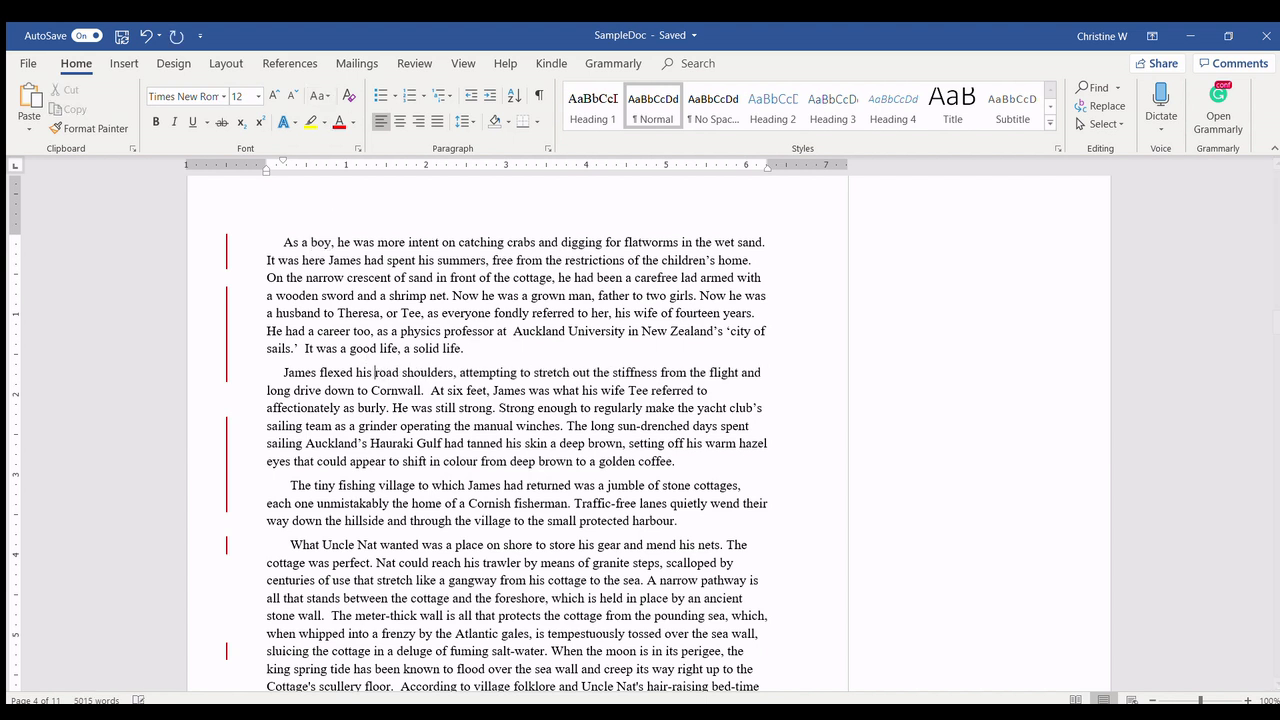
pyautogui.write('B')
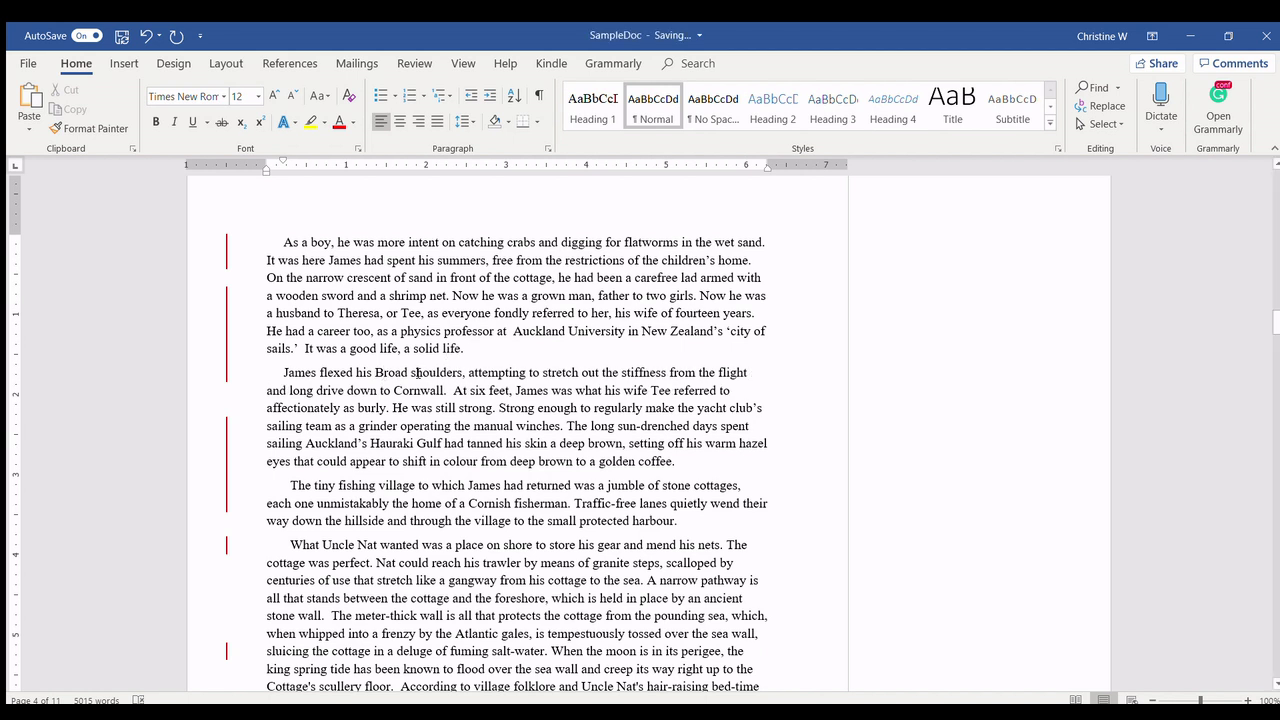
pyautogui.click(417, 372)
pyautogui.press('BackSpace')
pyautogui.write('S')
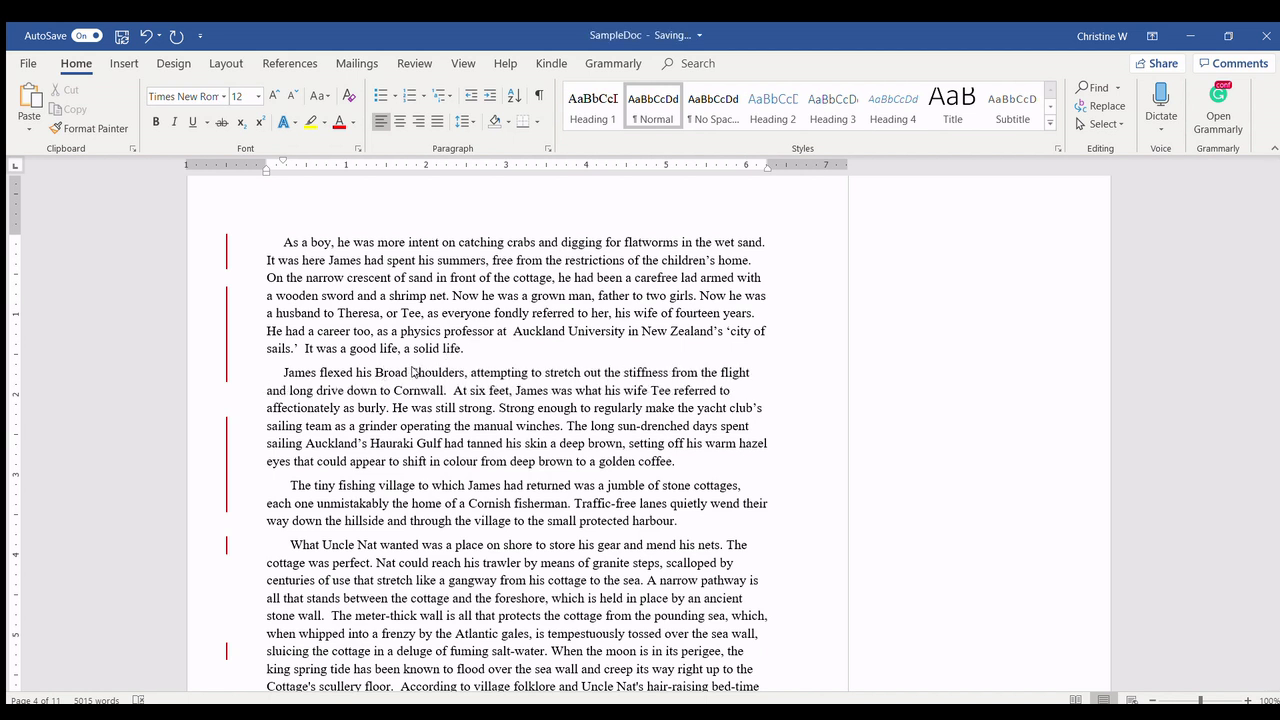
pyautogui.click(549, 373)
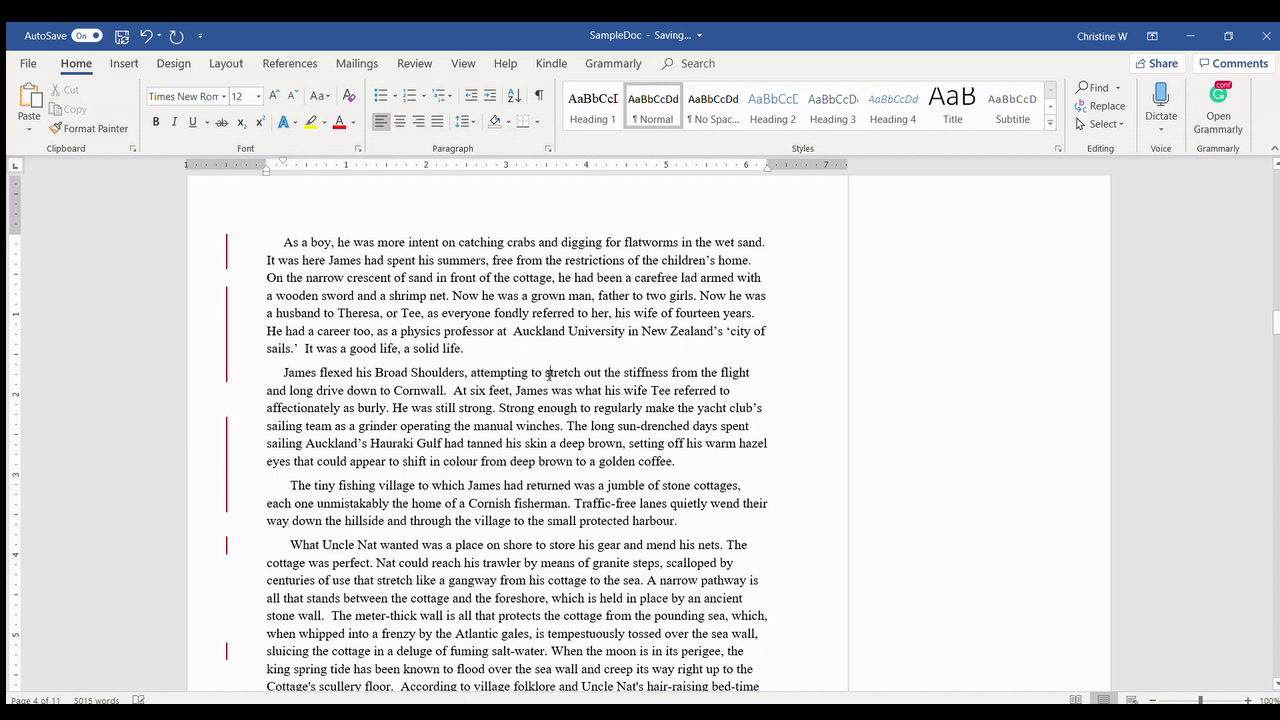
pyautogui.press('BackSpace')
pyautogui.write('S')
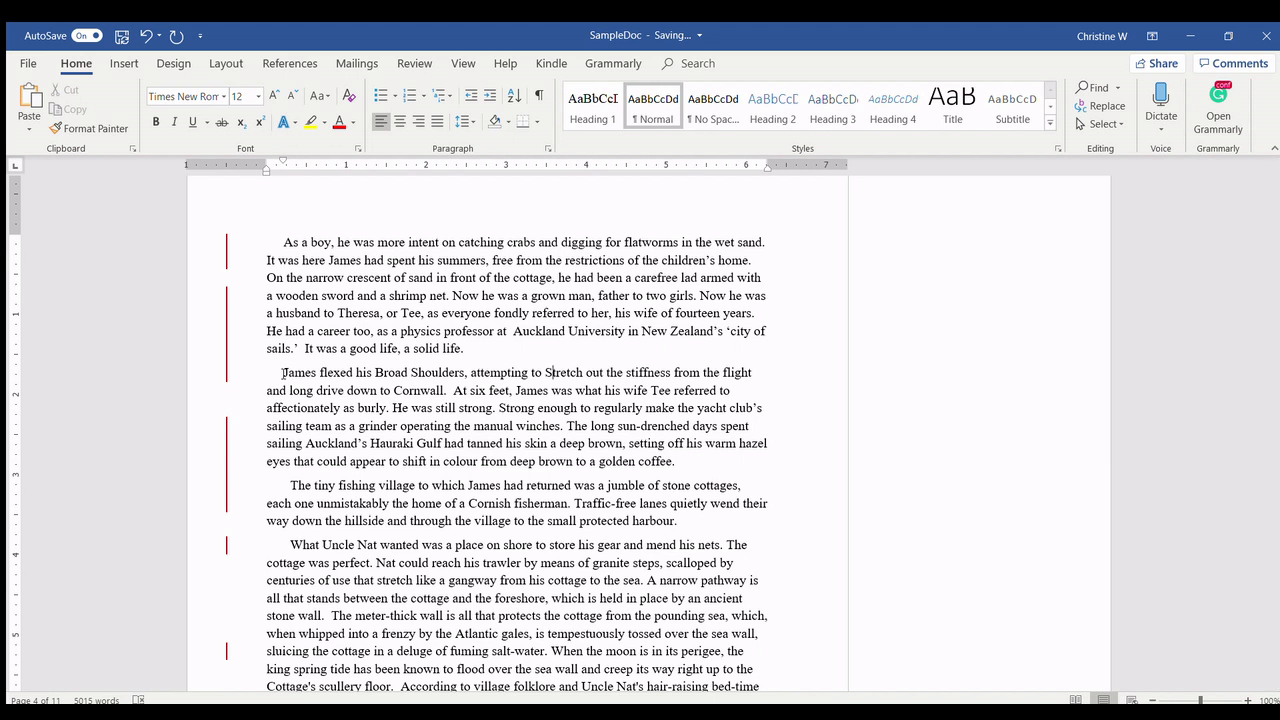
pyautogui.moveTo(284, 373); pyautogui.dragTo(428, 394)
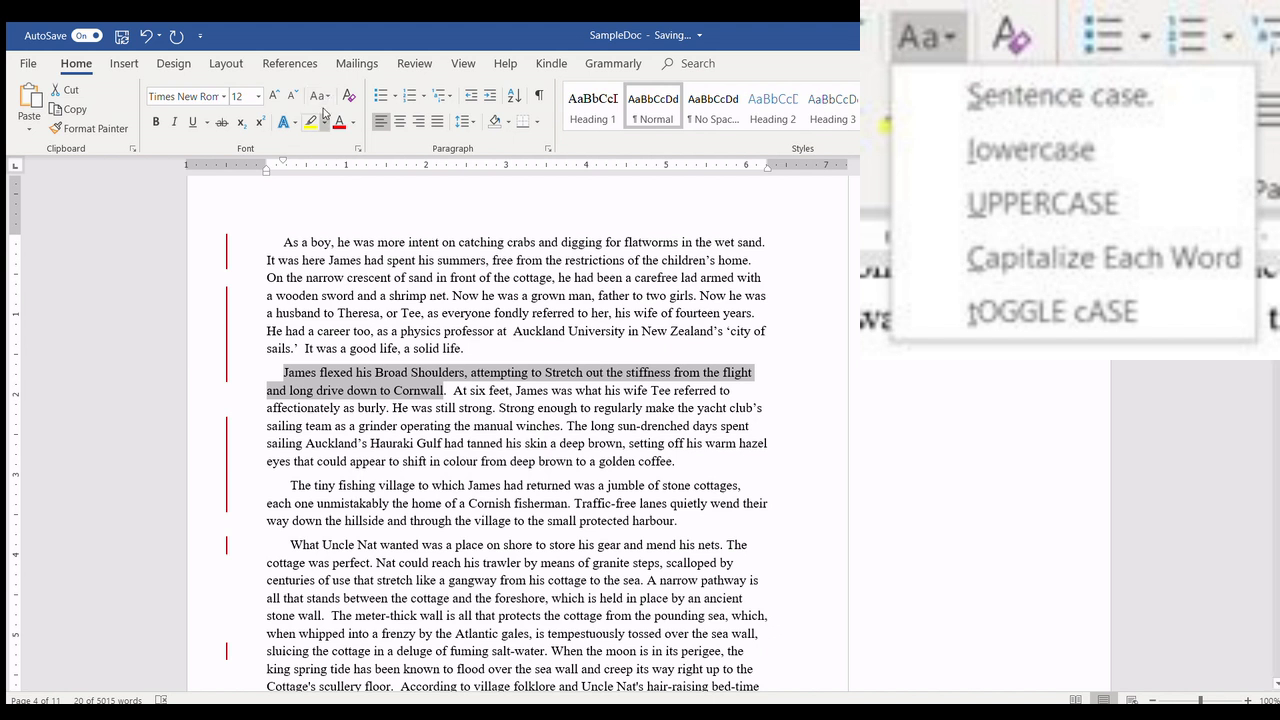
pyautogui.click(348, 372)
pyautogui.moveTo(283, 372); pyautogui.dragTo(448, 390)
pyautogui.click(389, 372)
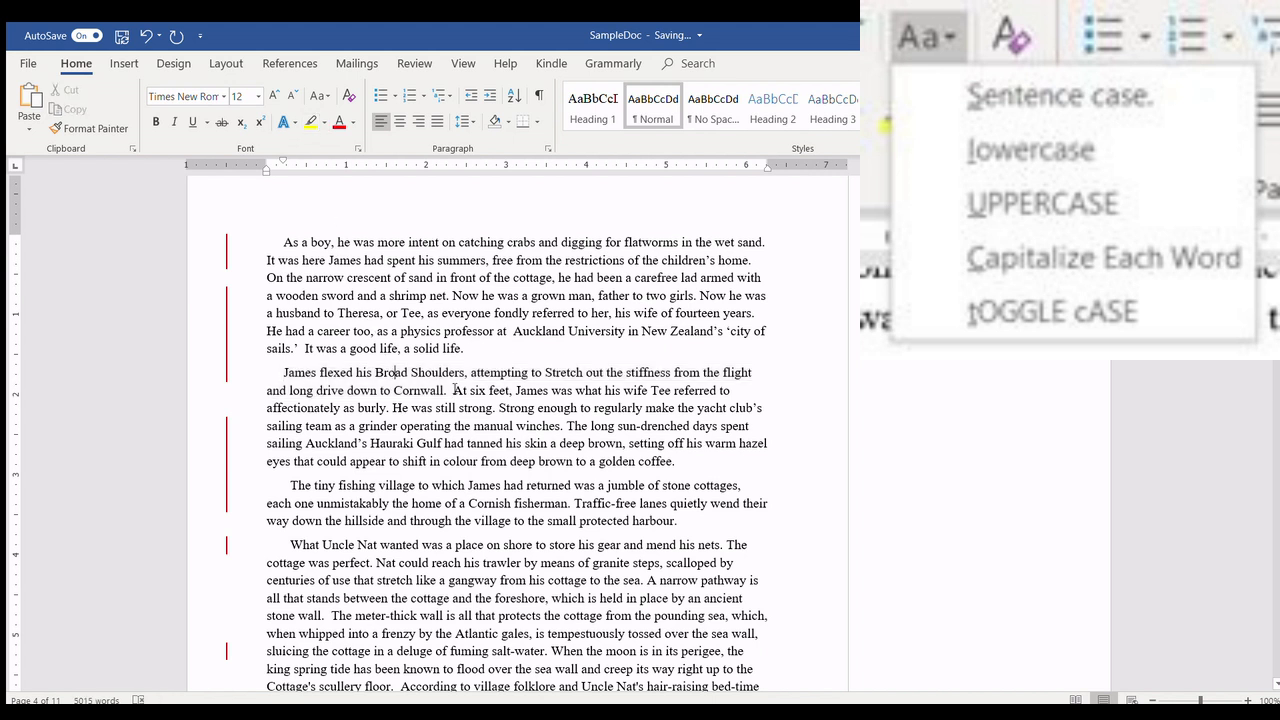
# Step: Change the name after "At six feet," to uppercase and the words "Broad Shoulders" to lowercase
pyautogui.doubleClick(532, 390)
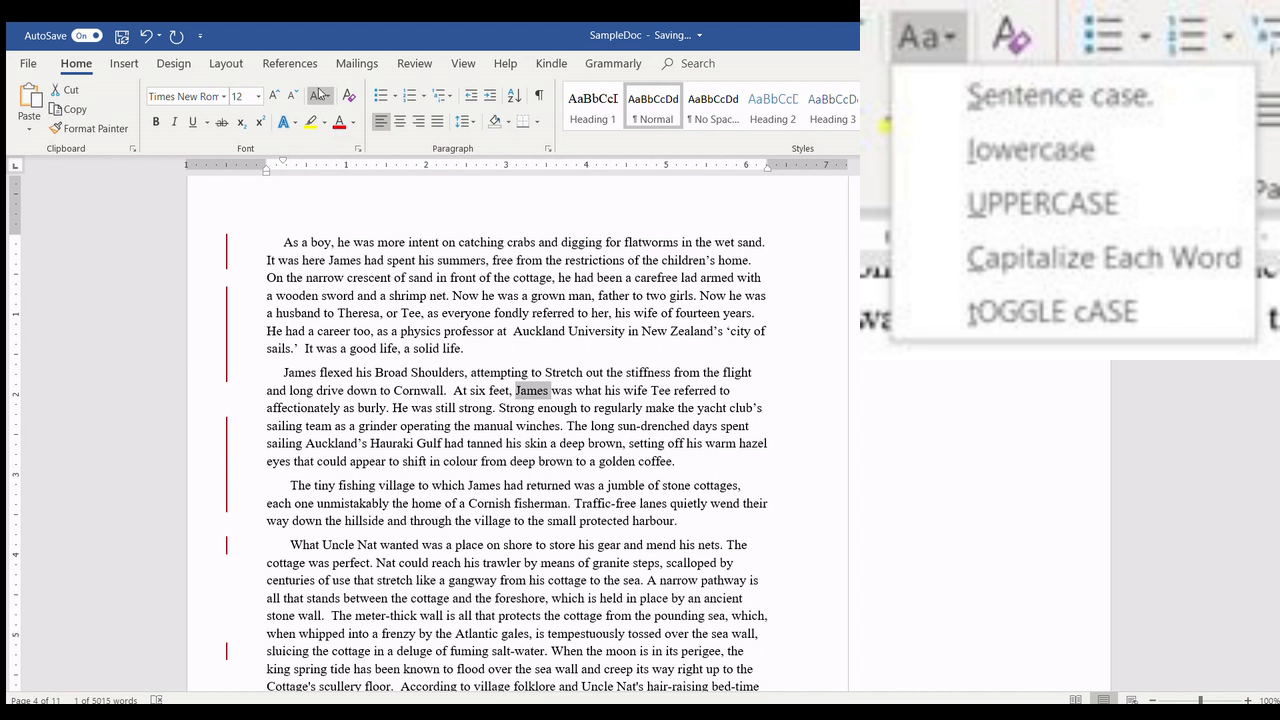
pyautogui.hotkey('shift', 'F3')
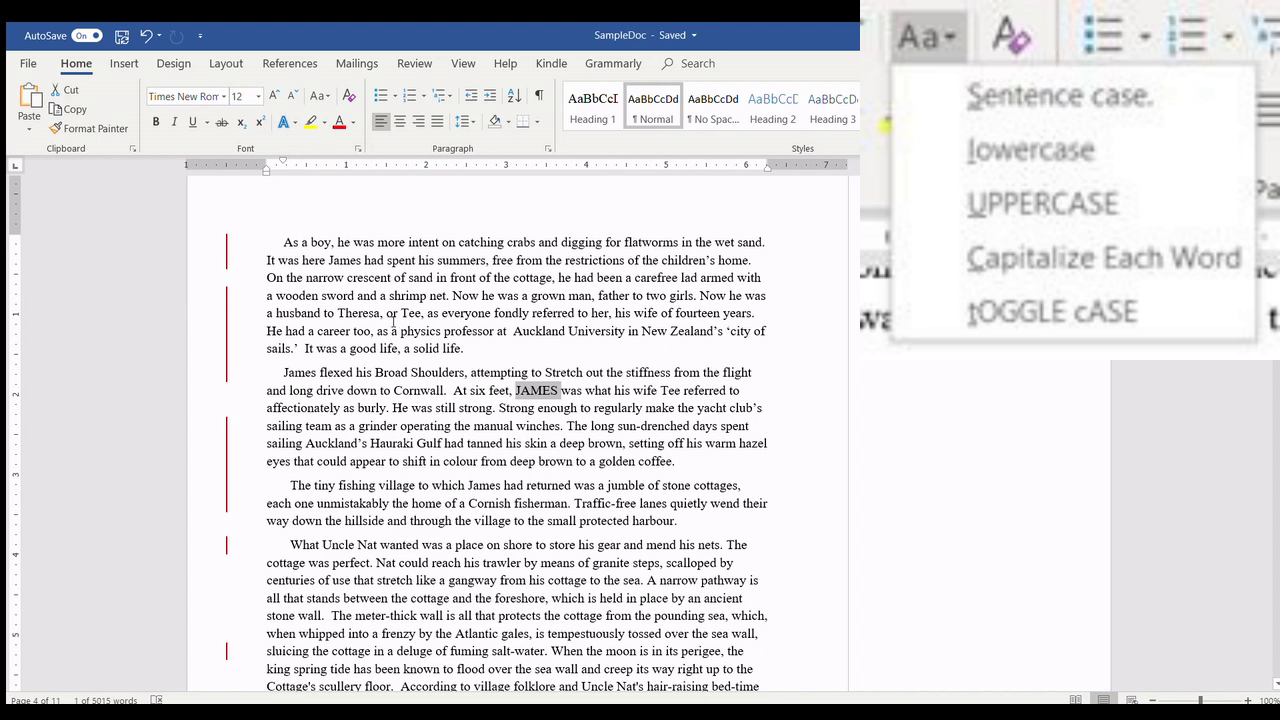
pyautogui.moveTo(377, 373); pyautogui.dragTo(465, 373)
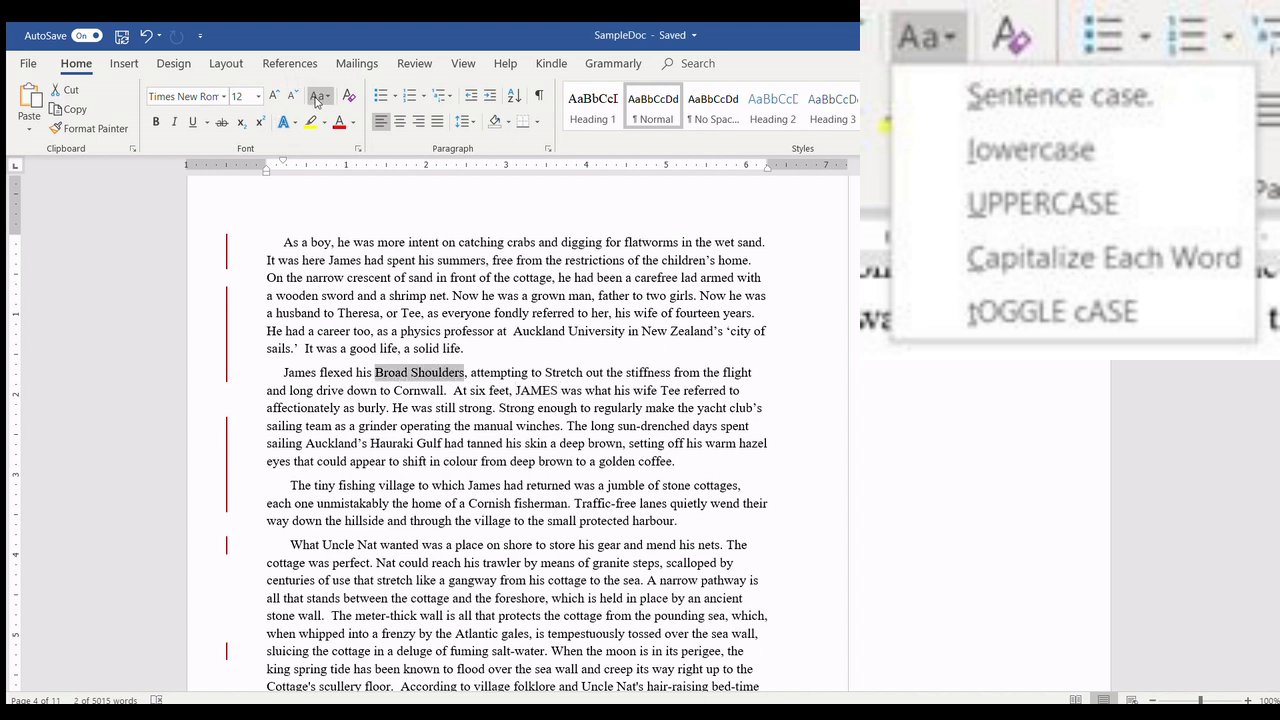
pyautogui.hotkey('ctrl', 'z')
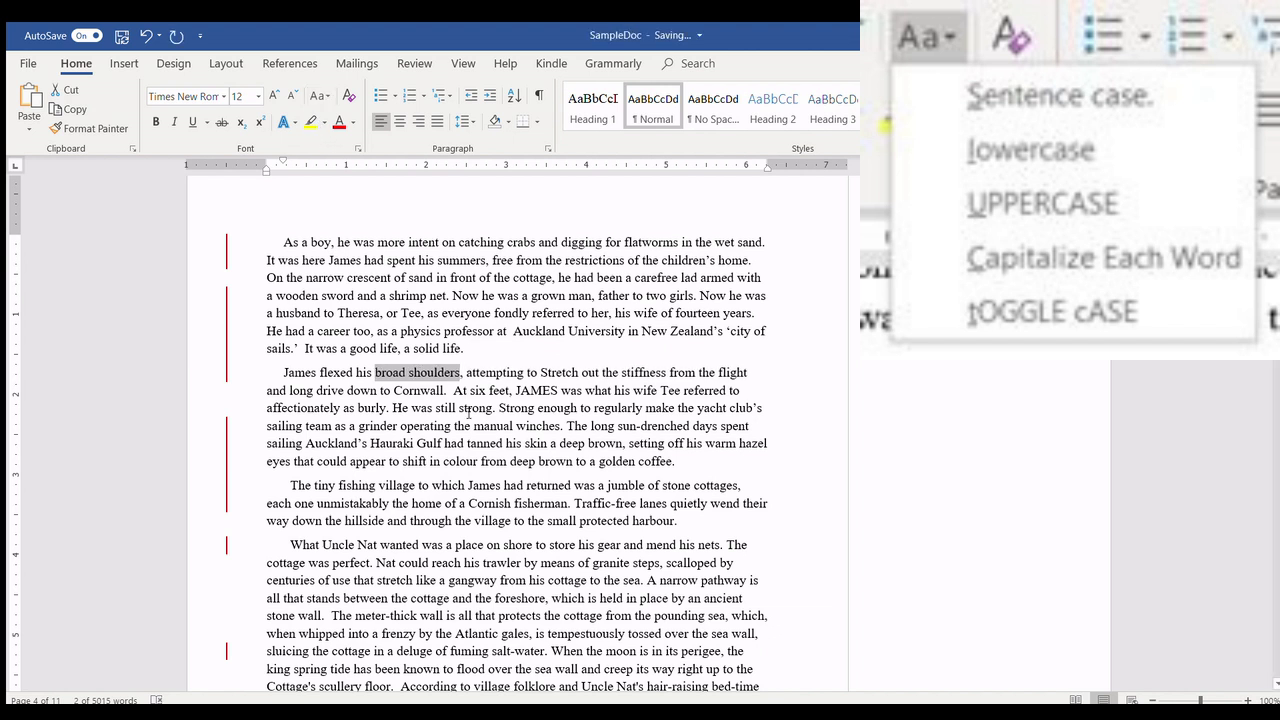
pyautogui.click(503, 430)
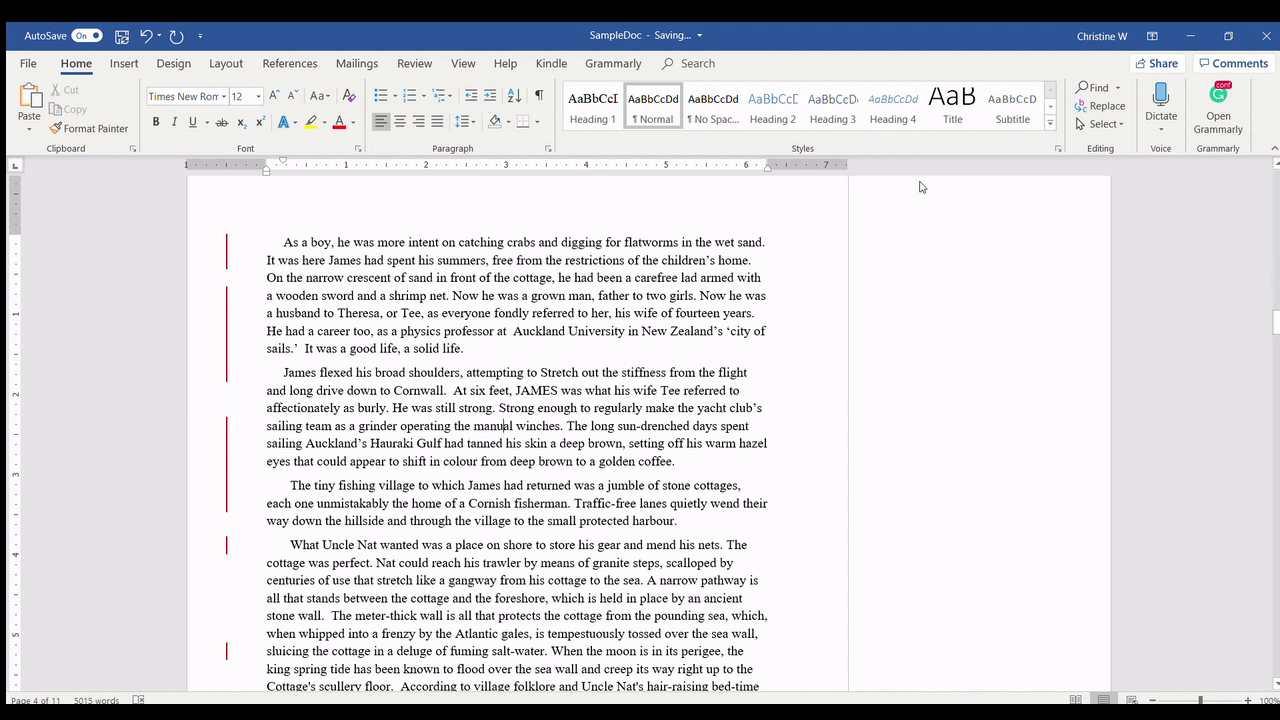
pyautogui.click(1100, 105)
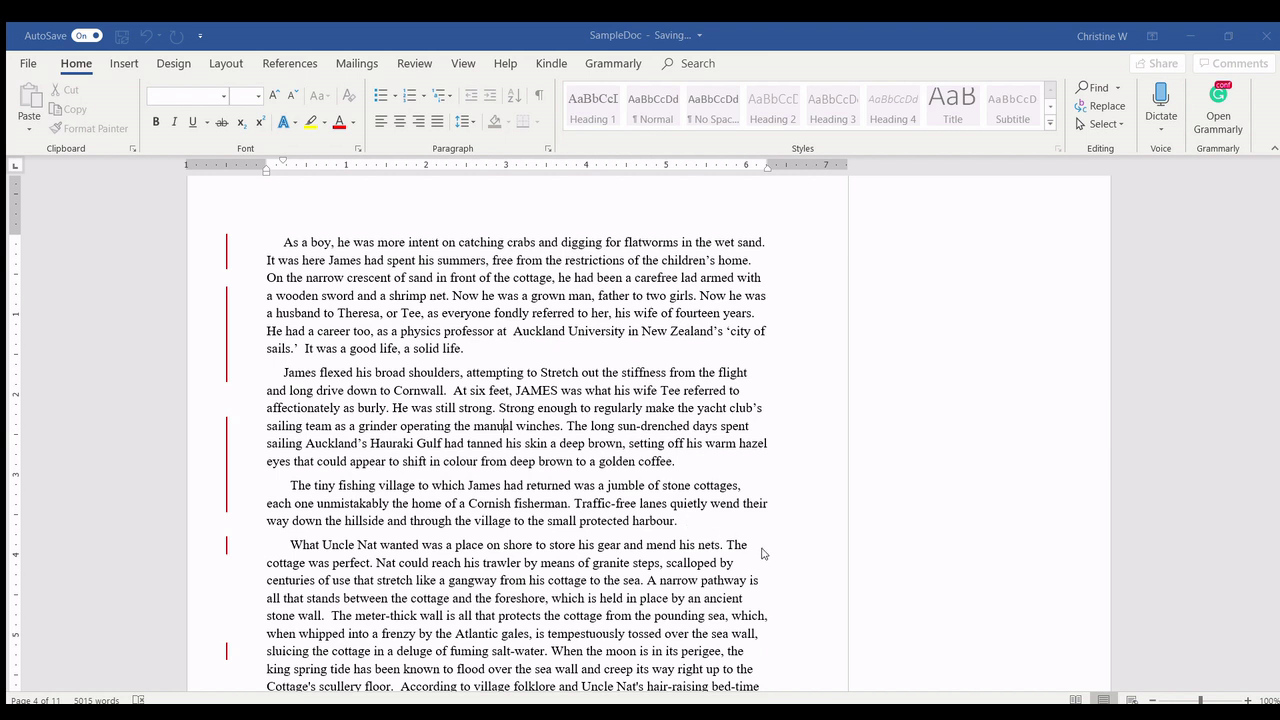
pyautogui.click(743, 242)
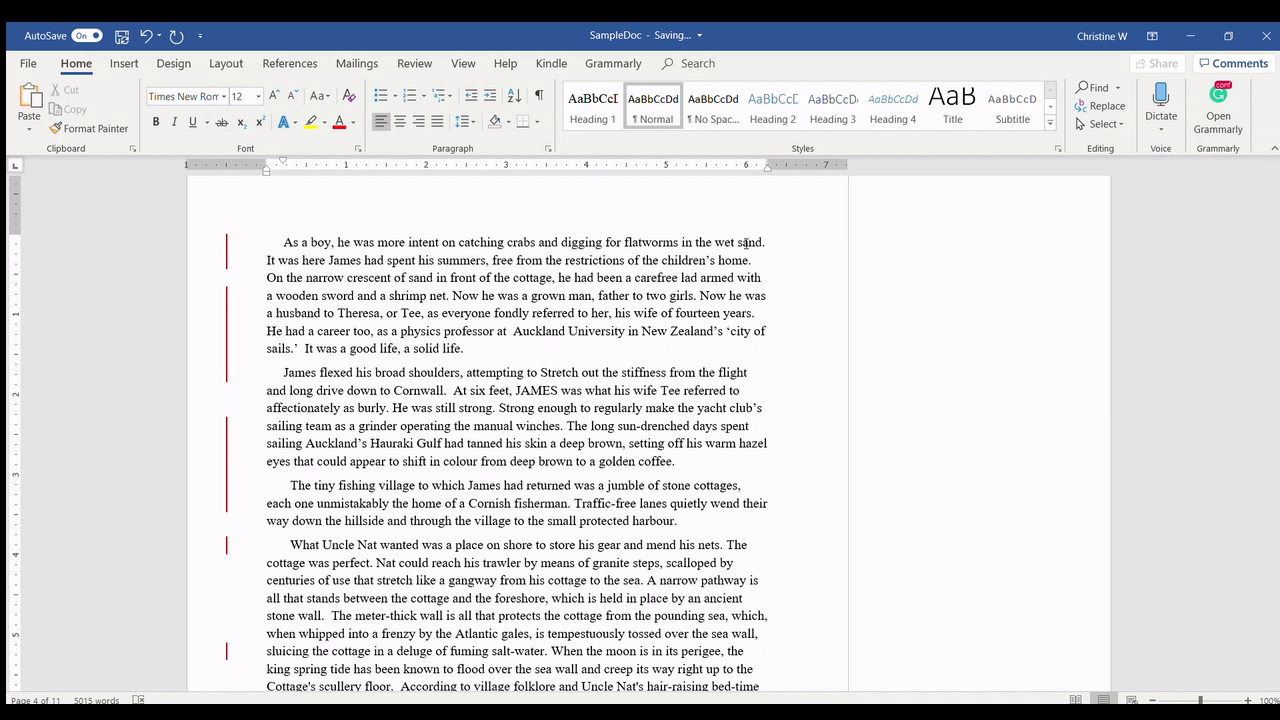
# Step: Switch the tracked changes display of the manuscript from Simple Markup to All Markup
pyautogui.click(413, 62)
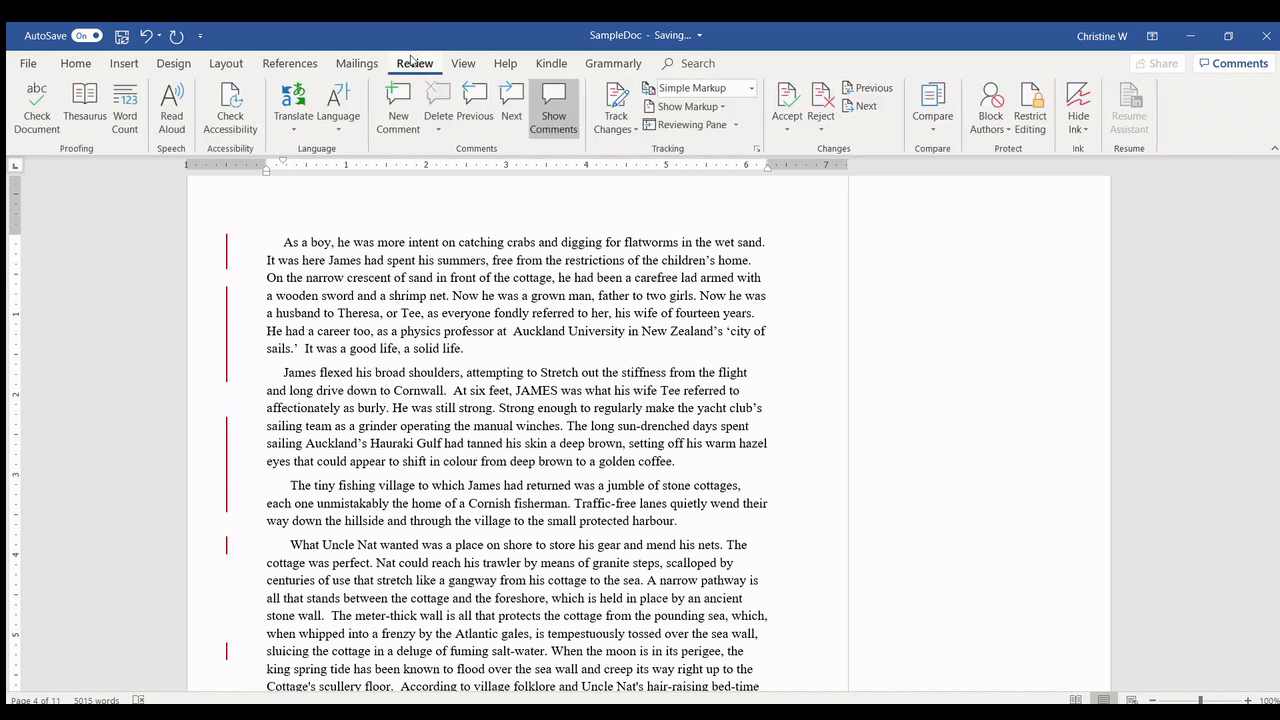
pyautogui.click(751, 88)
pyautogui.click(700, 122)
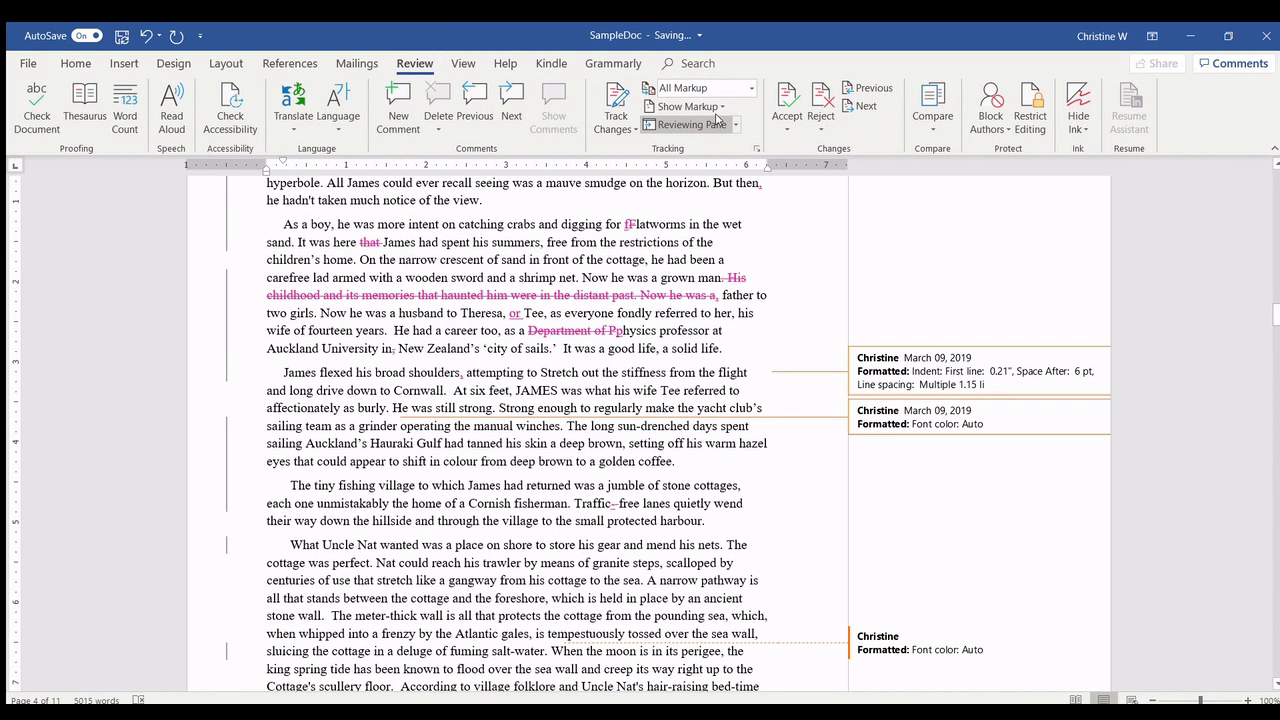